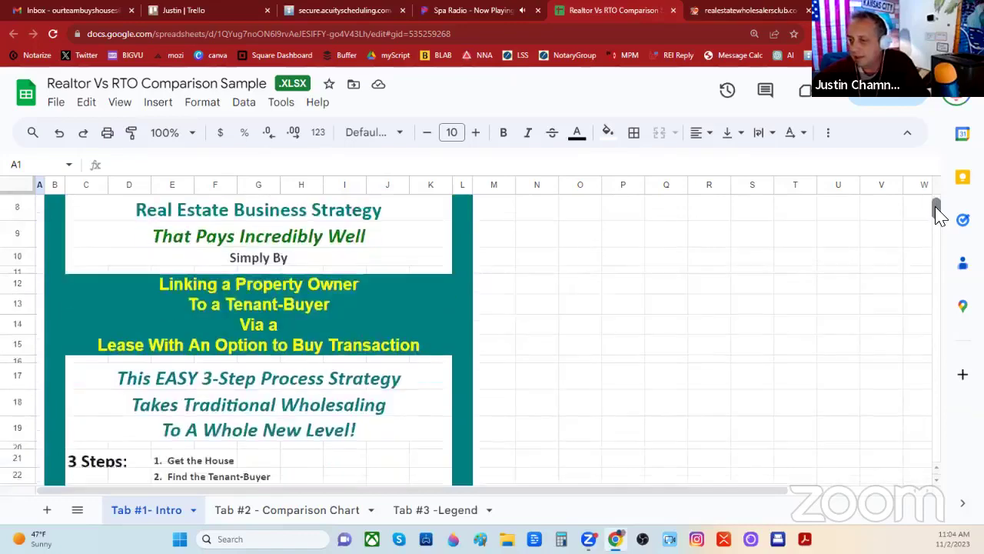
- Read the intro sheet through the 3 Steps and Benefits sections to its end, and open the comparison chart sheet
scroll(936, 209, "down", 1)
scroll(936, 209, "down", 2)
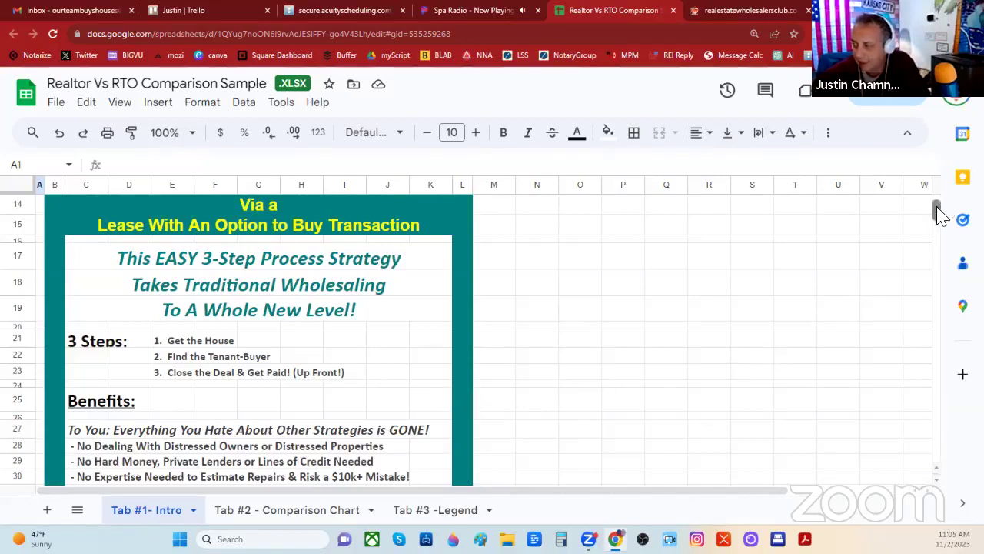
scroll(938, 215, "down", 2)
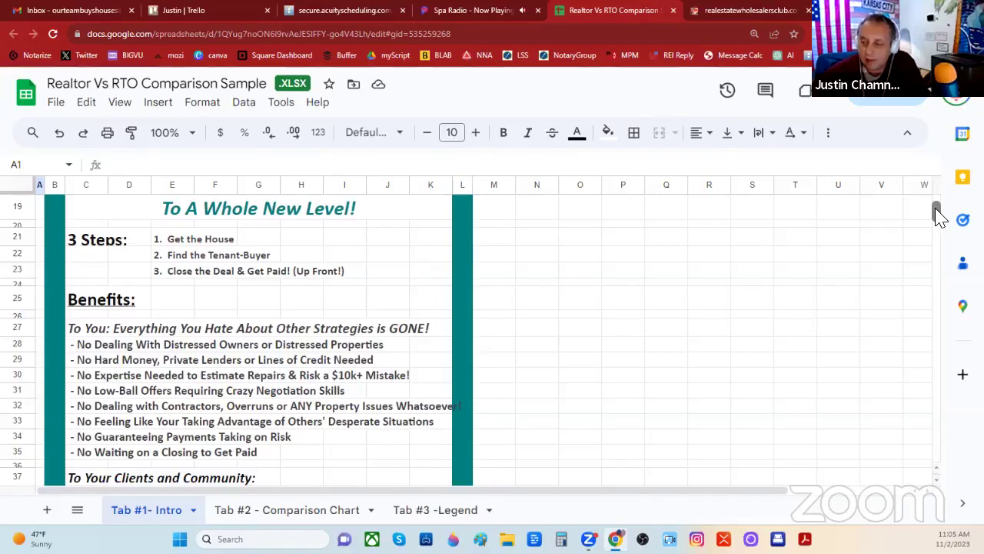
scroll(938, 215, "down", 4)
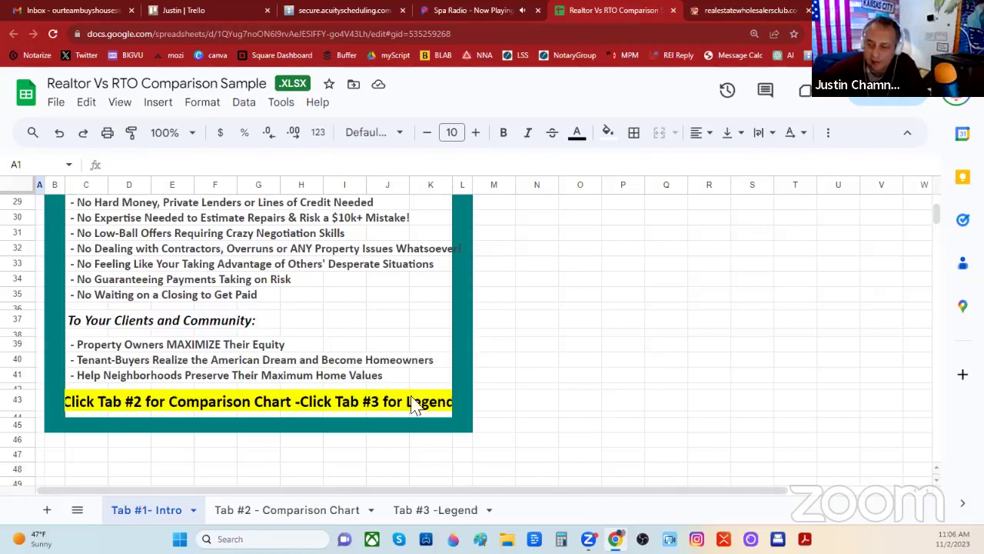
left_click(266, 514)
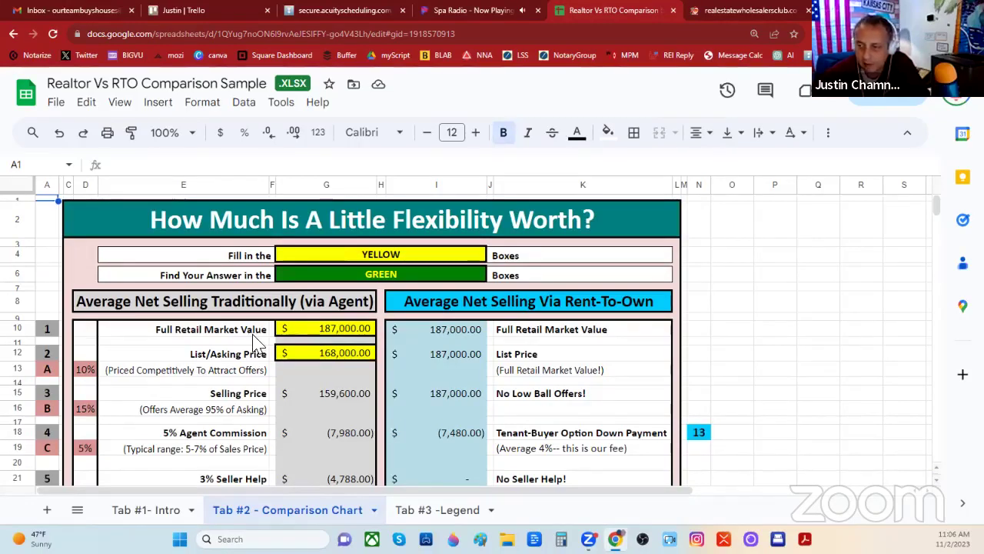
- Set the Full Retail Market Value in the traditional selling column to 387000
left_click(326, 332)
double_click(331, 330)
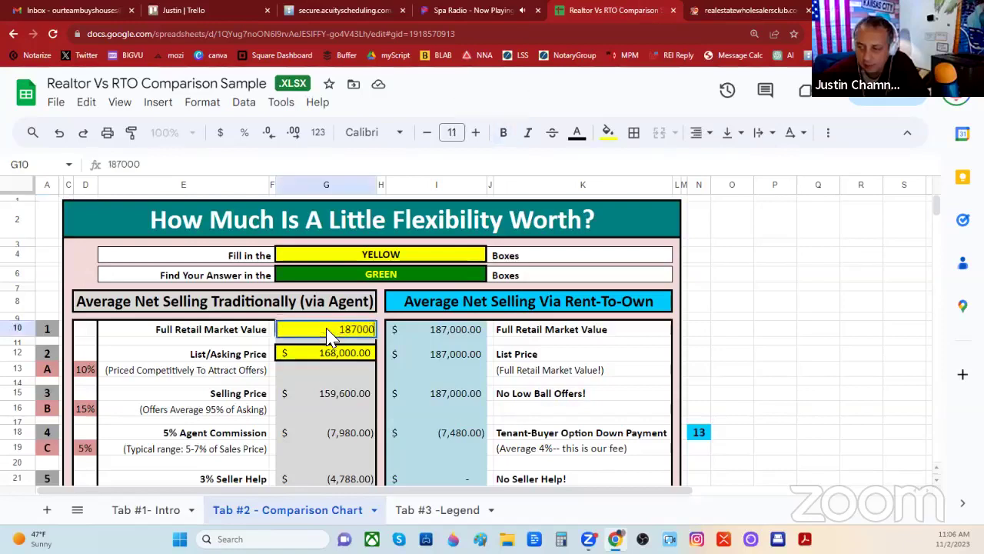
double_click(348, 331)
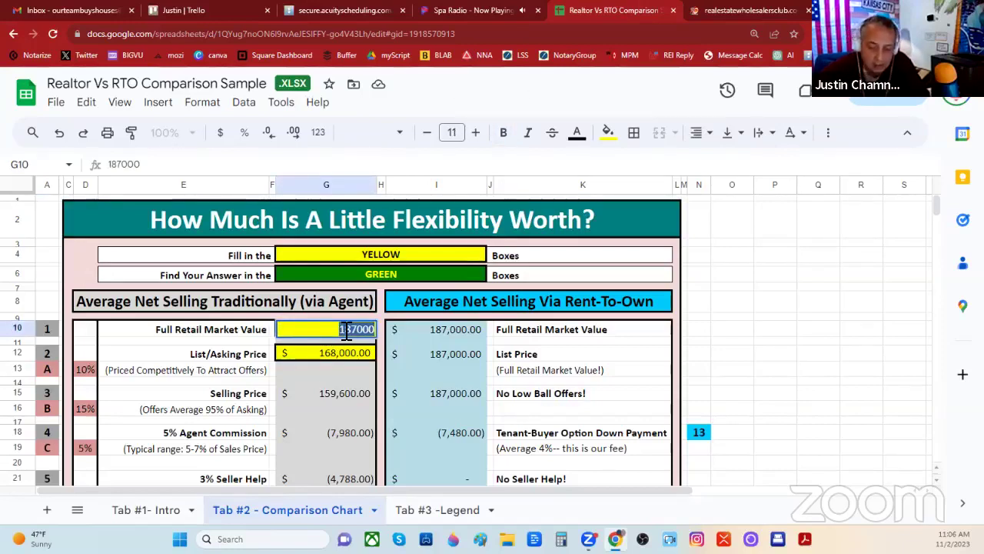
type("387")
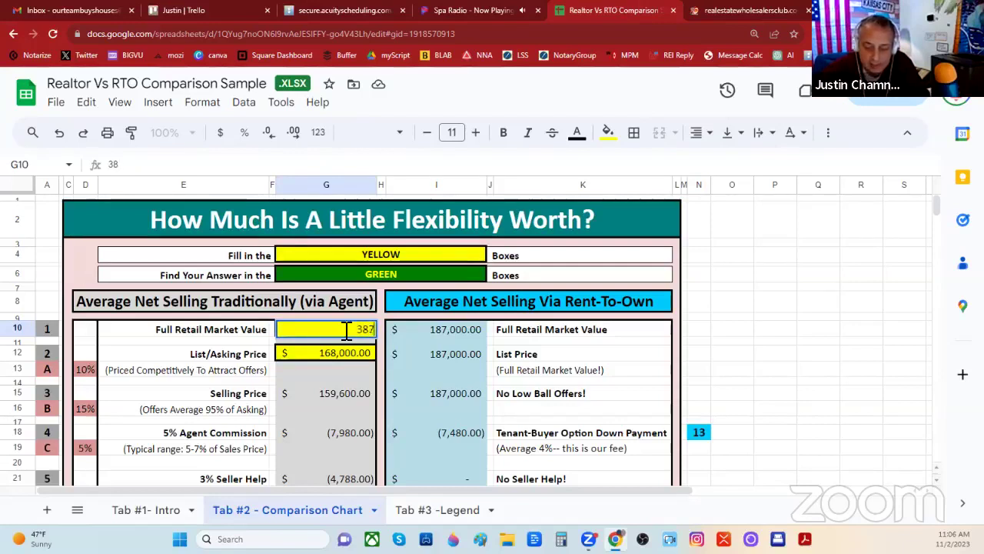
type("000")
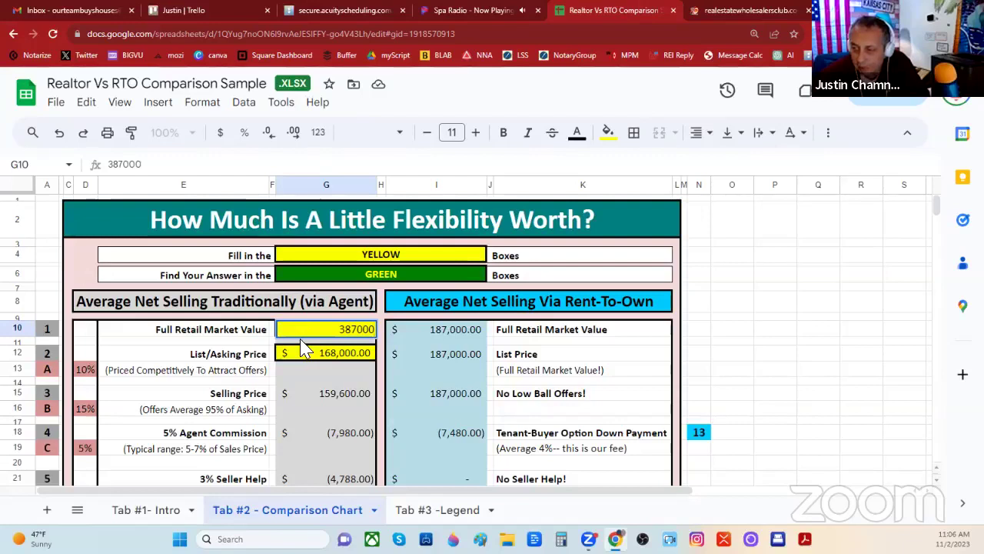
key("Return")
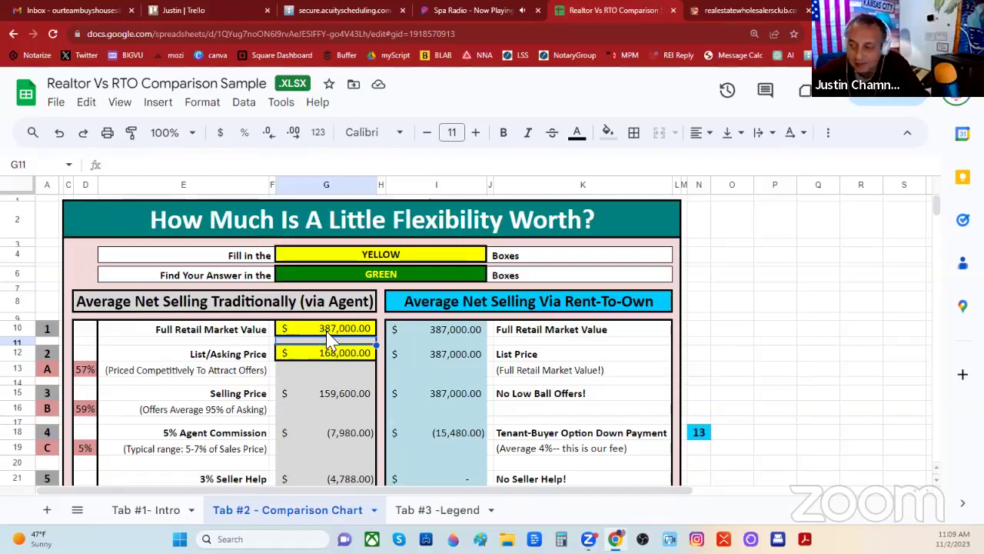
- Open the List/Asking Price cell for editing, switch to Calculator and enter 387000 as the starting amount
double_click(329, 354)
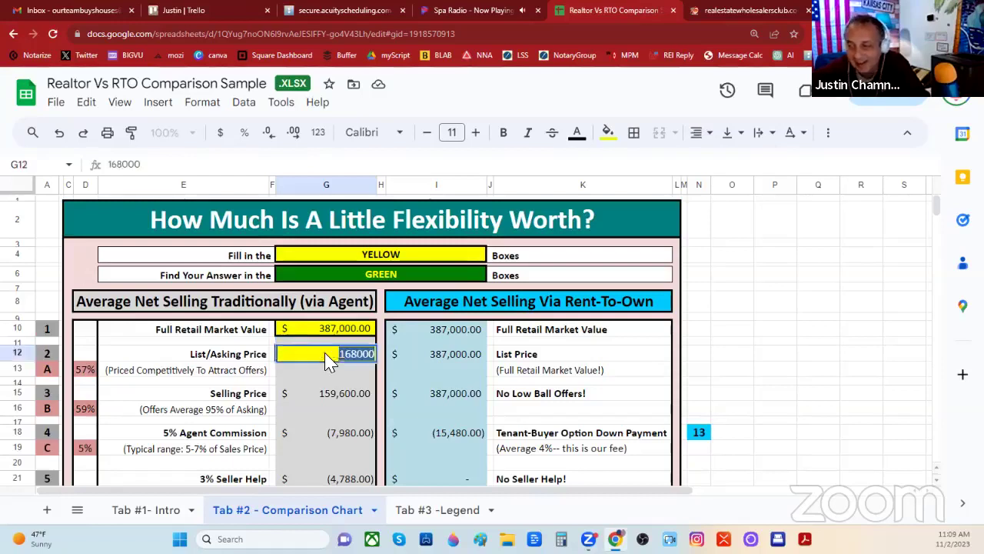
left_click(281, 353)
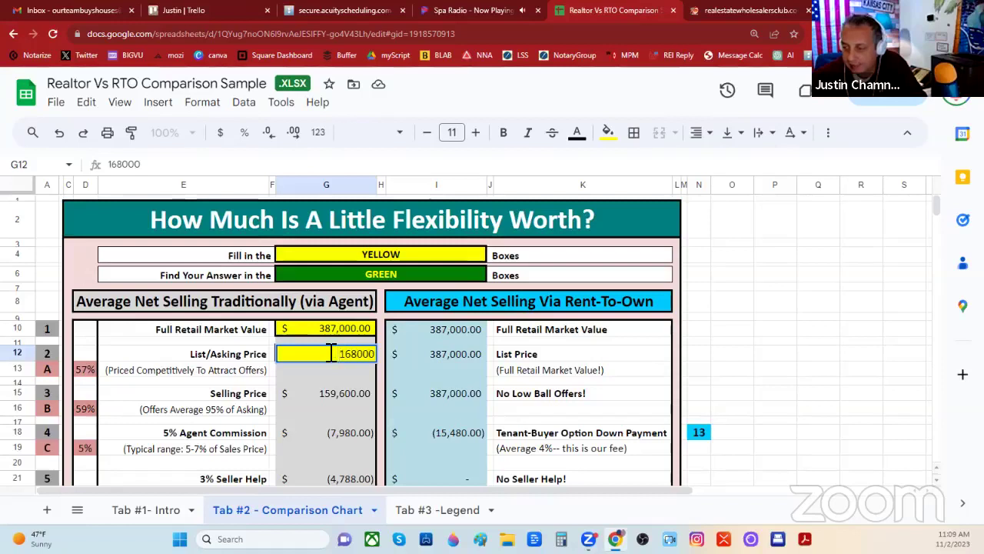
left_click(561, 538)
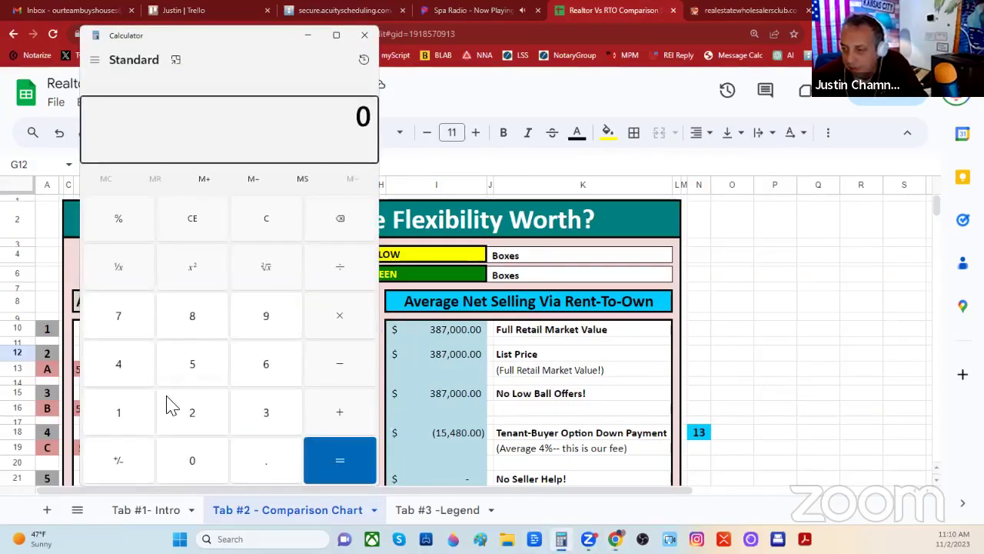
left_click(256, 421)
left_click(194, 319)
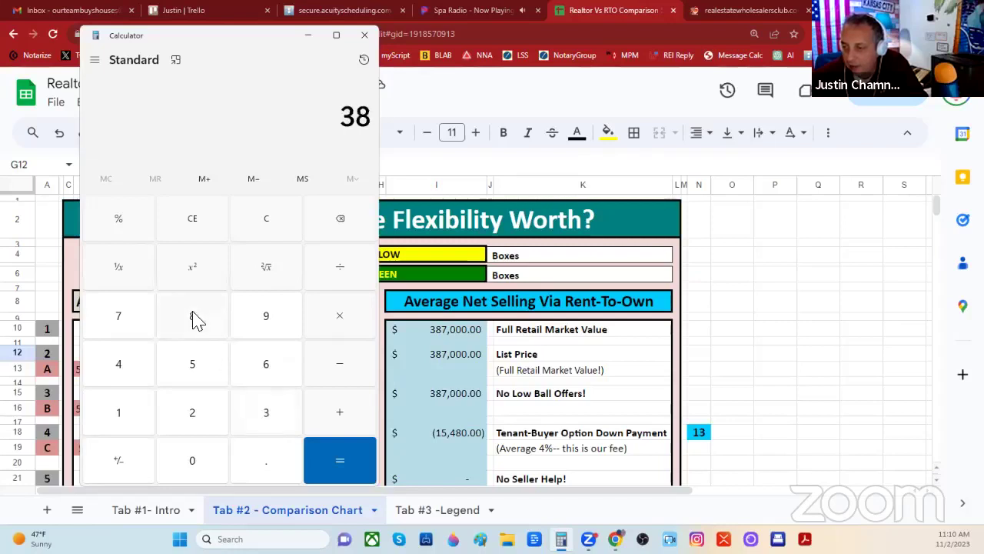
left_click(114, 318)
left_click(168, 458)
left_click(168, 458)
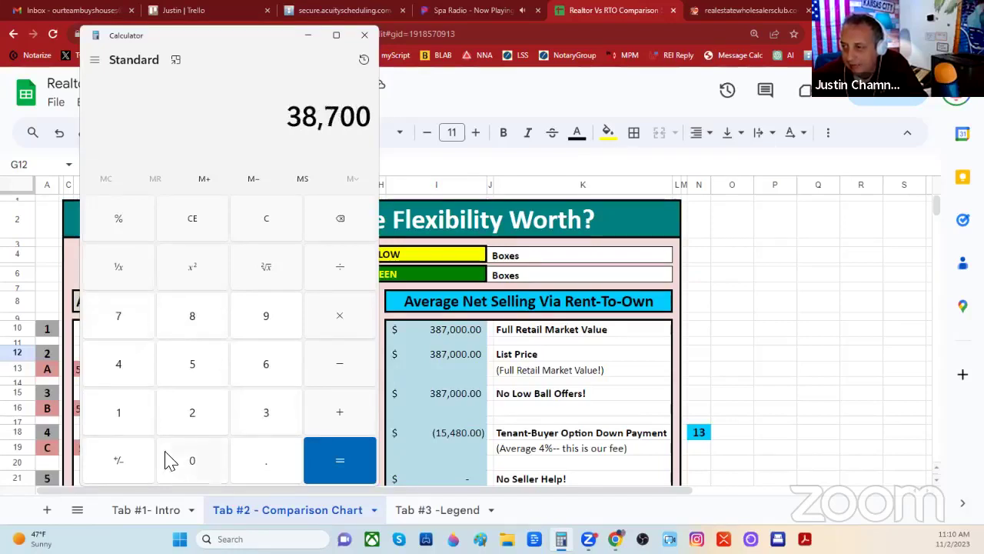
left_click(168, 459)
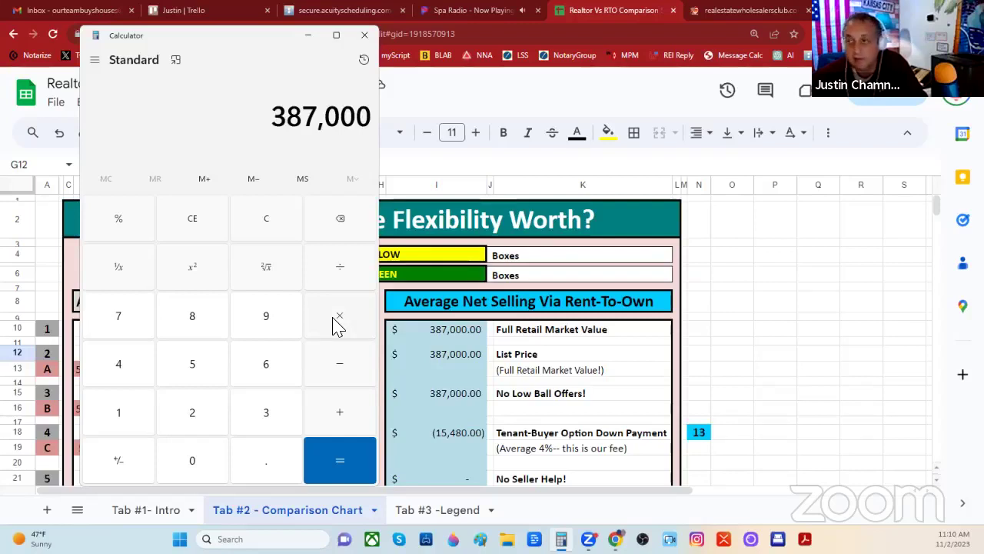
- Calculate the starting amount minus 13% and close Calculator to return to the comparison chart
left_click(335, 363)
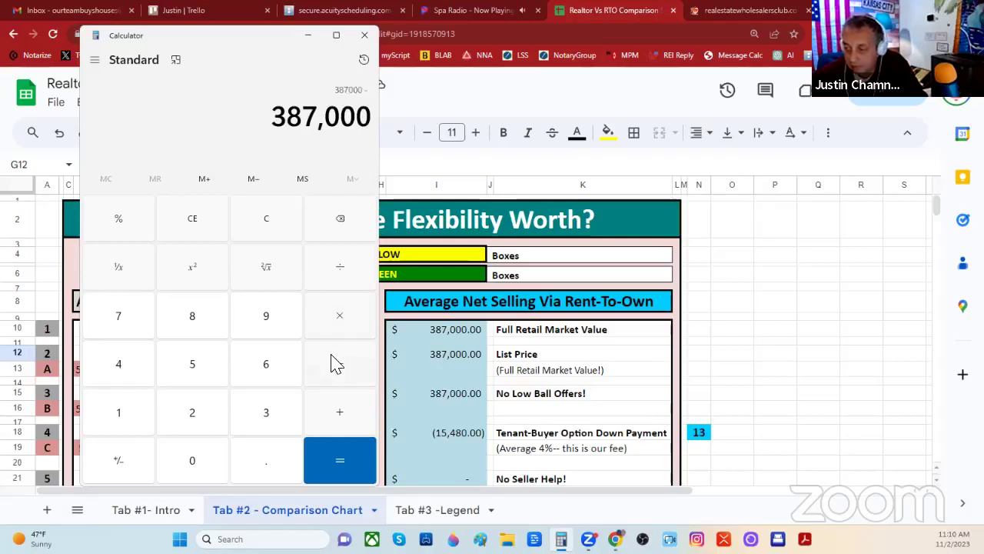
left_click(140, 412)
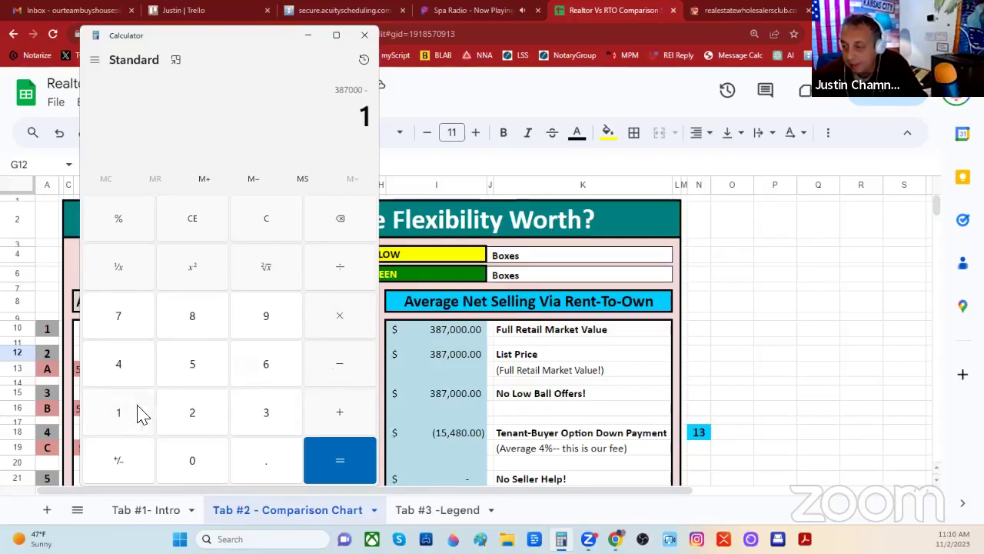
left_click(265, 419)
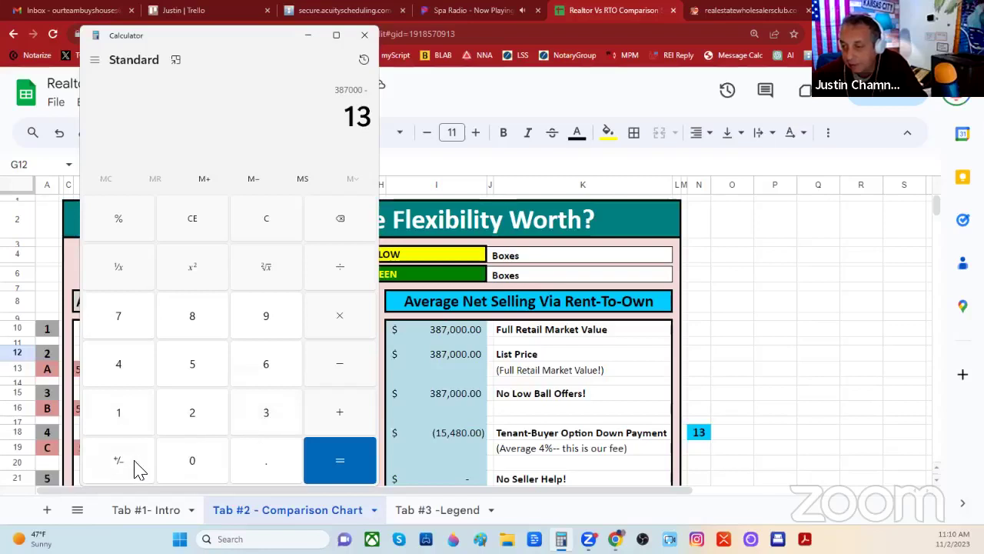
left_click(119, 221)
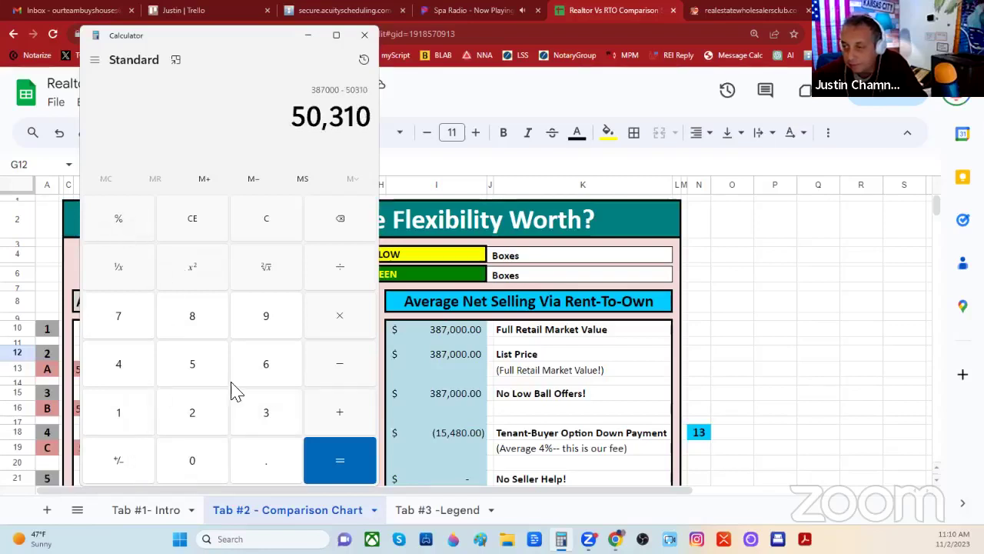
left_click(320, 466)
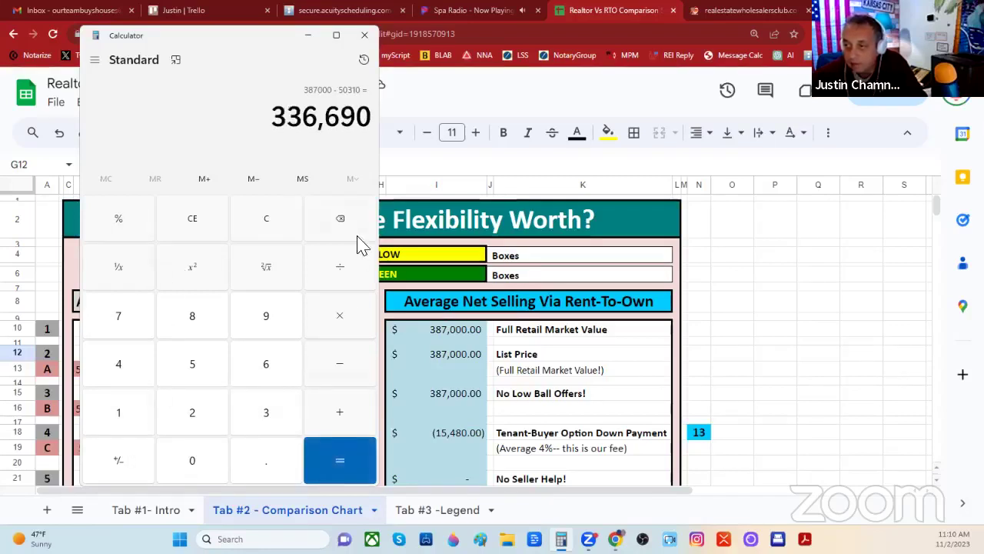
left_click(364, 34)
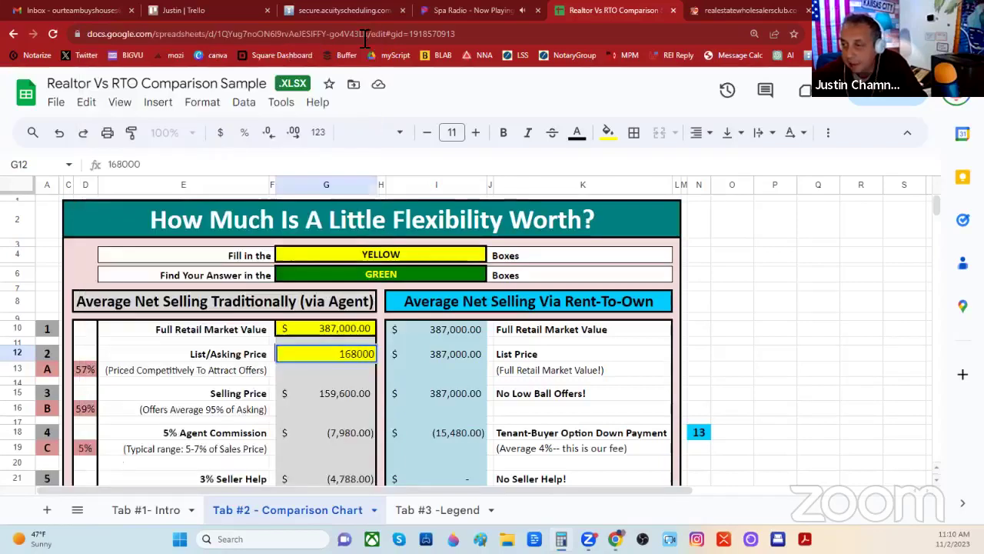
- Set the List/Asking Price in the traditional selling column to 369000
double_click(348, 357)
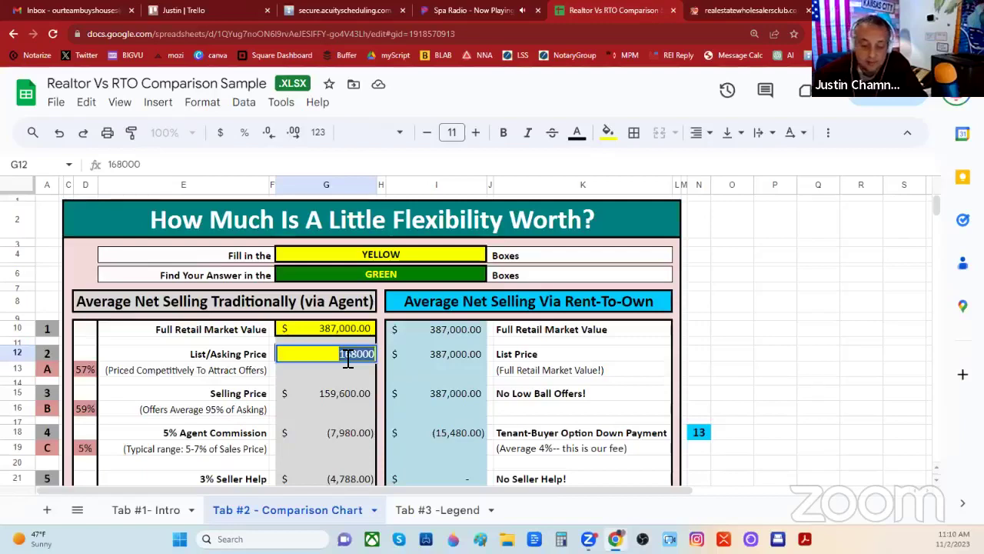
type("336")
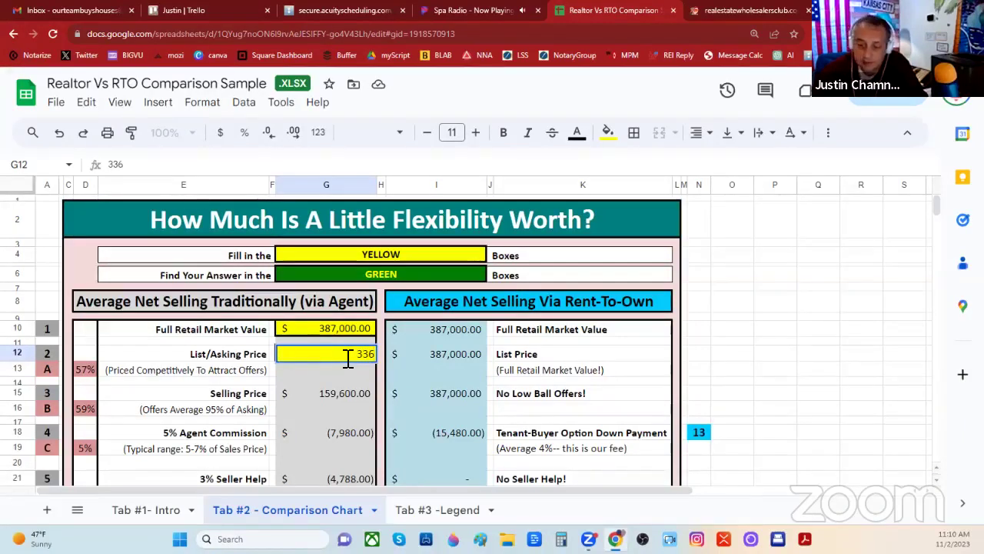
key("BackSpace")
key("BackSpace")
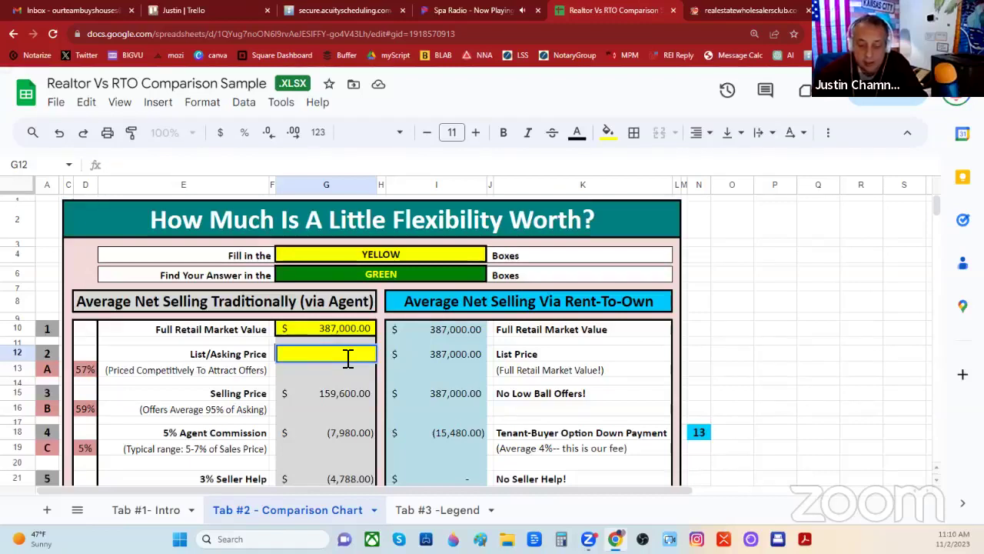
type("369")
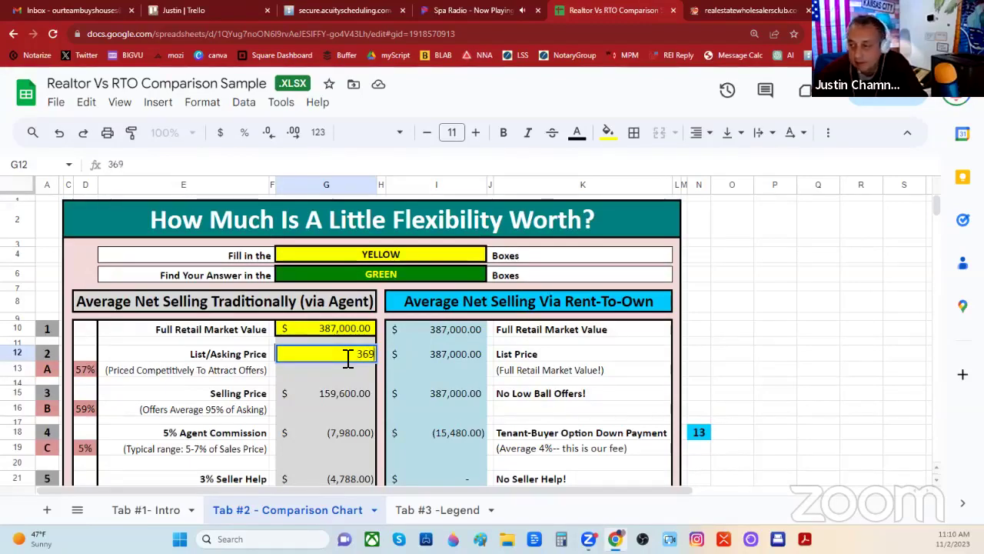
type("000")
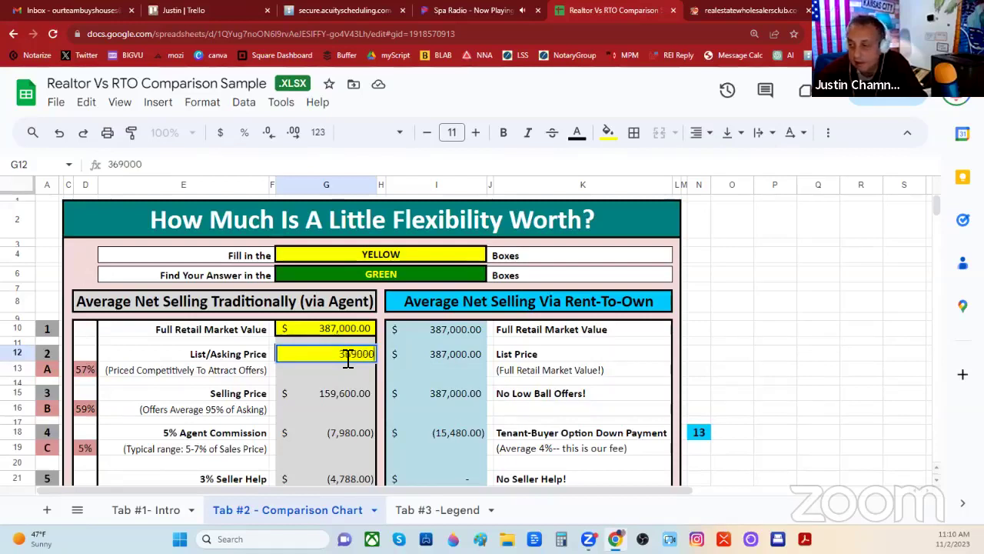
left_click(240, 374)
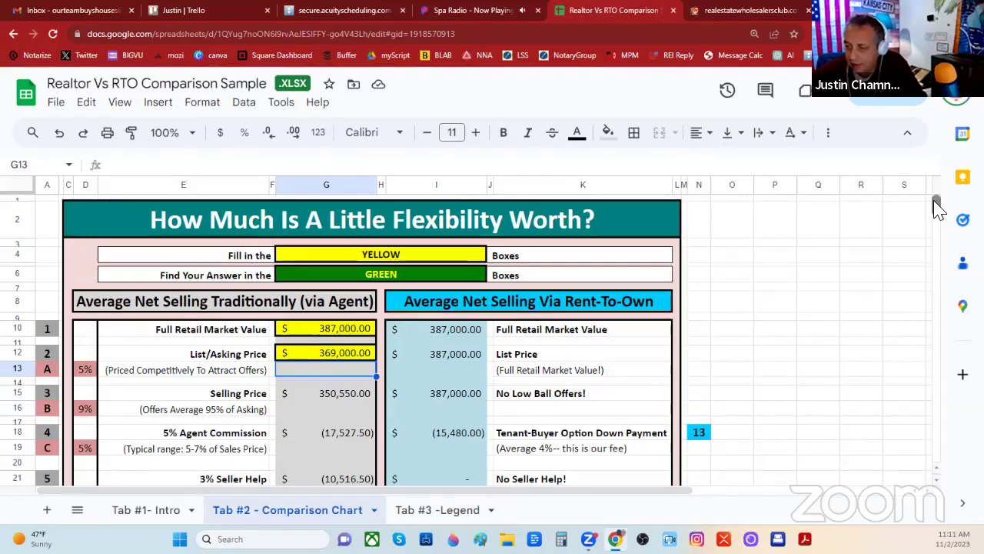
- Set the Subtract Mortgages amount in the traditional selling column to 298000
scroll(937, 207, "down", 5)
scroll(937, 208, "up", 5)
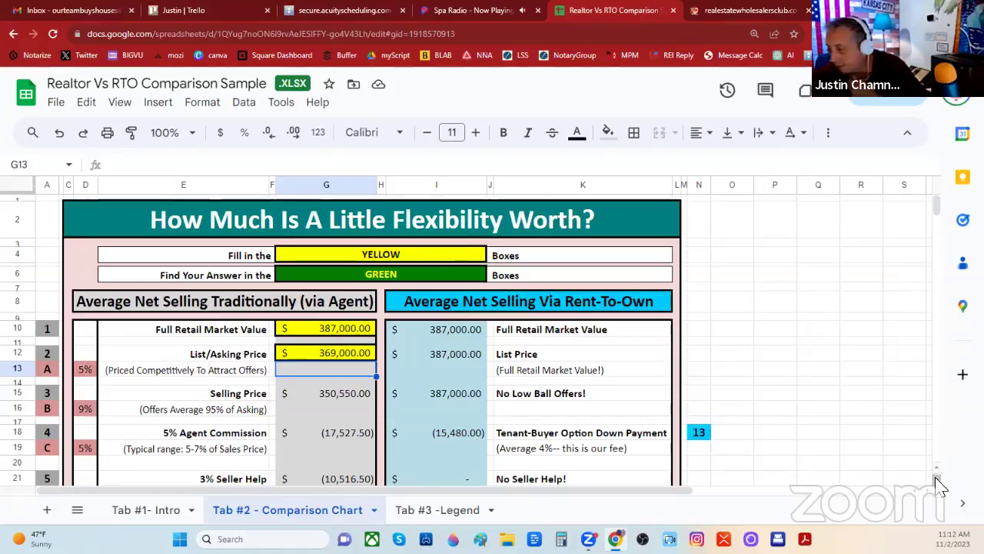
scroll(938, 485, "down", 3)
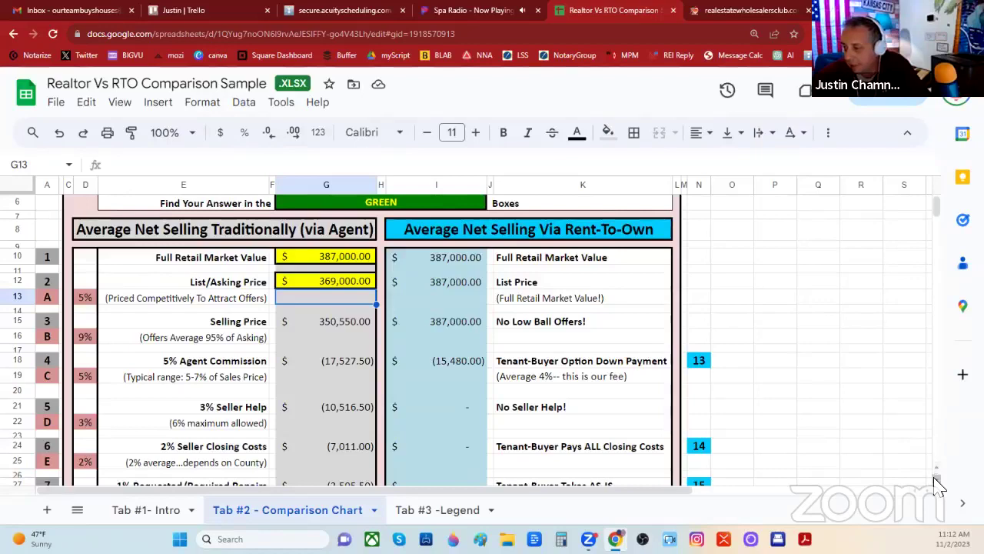
scroll(937, 483, "down", 3)
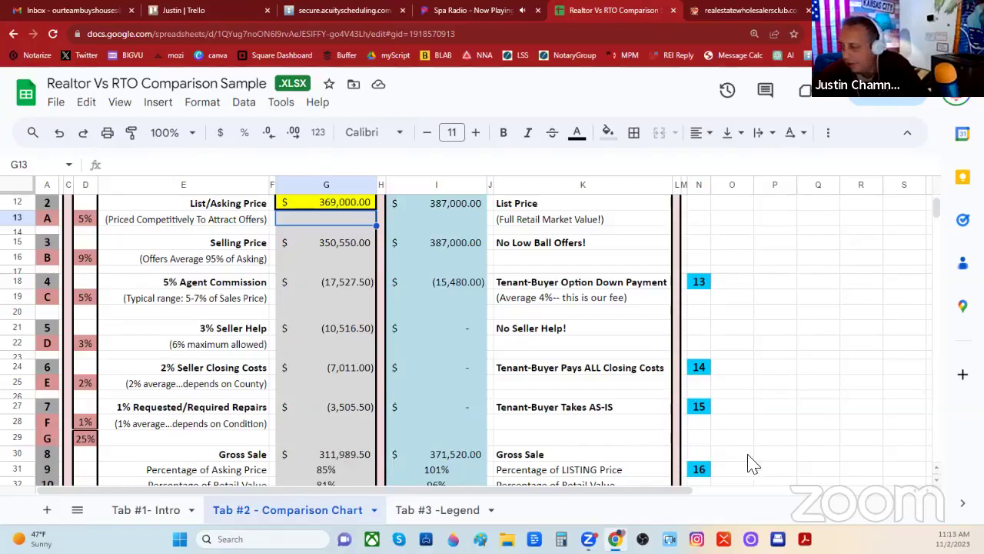
scroll(940, 486, "down", 3)
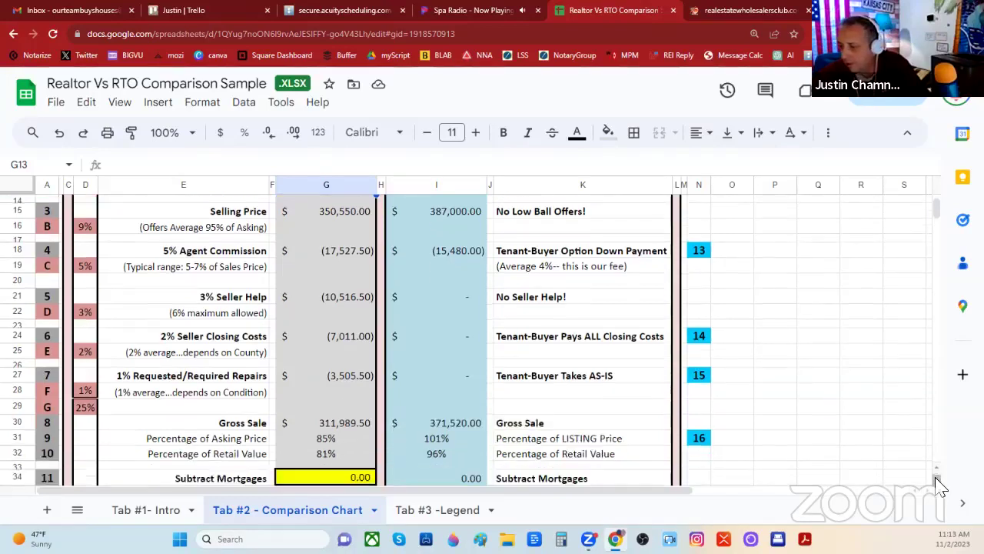
scroll(940, 486, "down", 1)
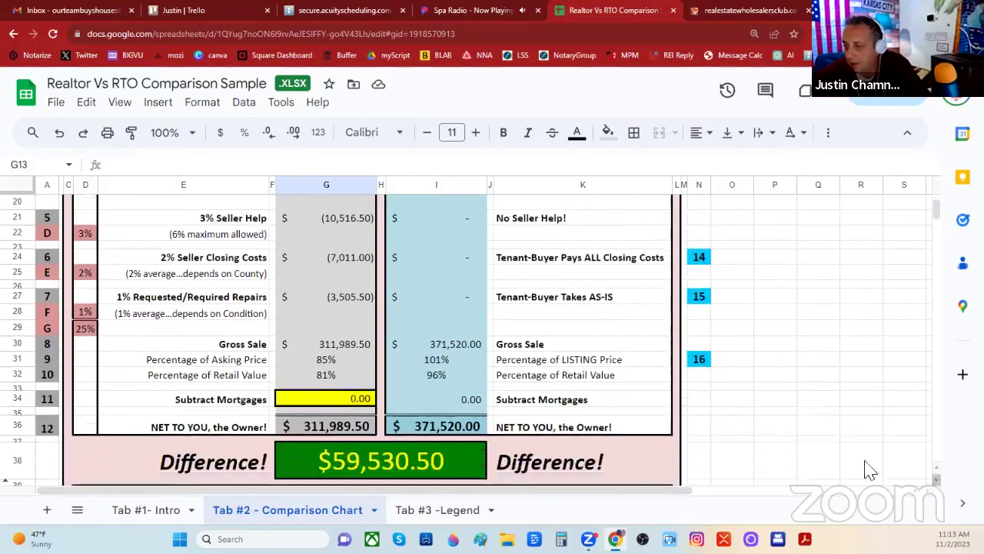
left_click(358, 399)
double_click(359, 398)
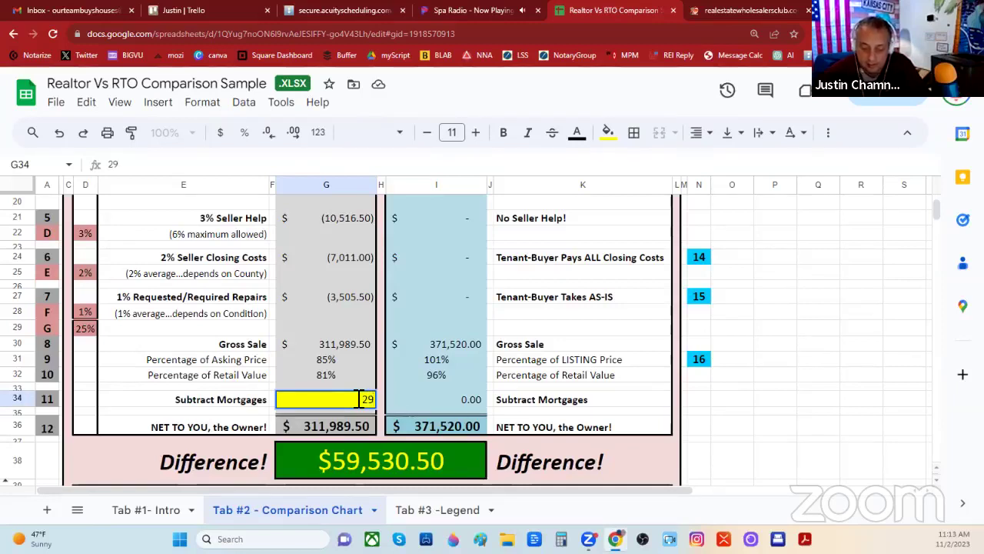
type("298000")
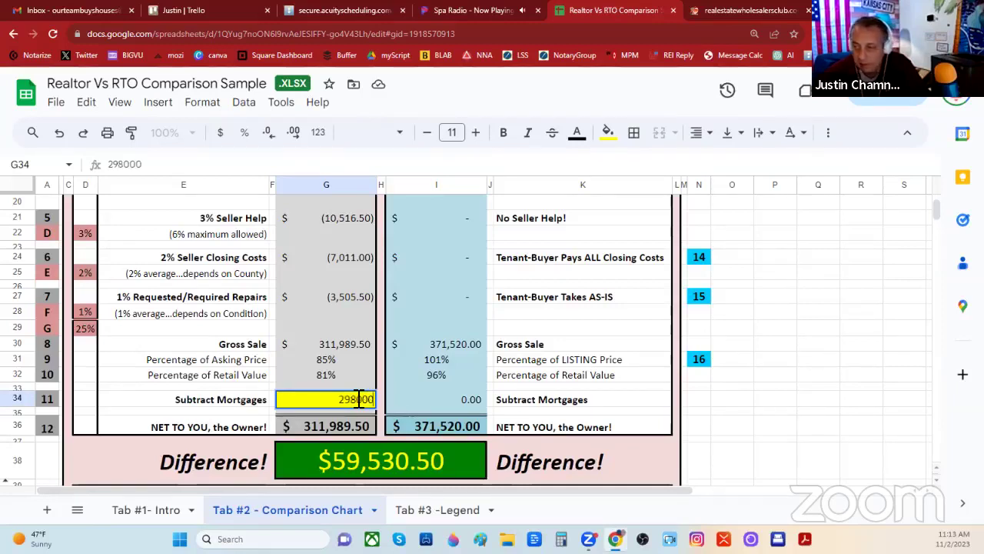
left_click(245, 404)
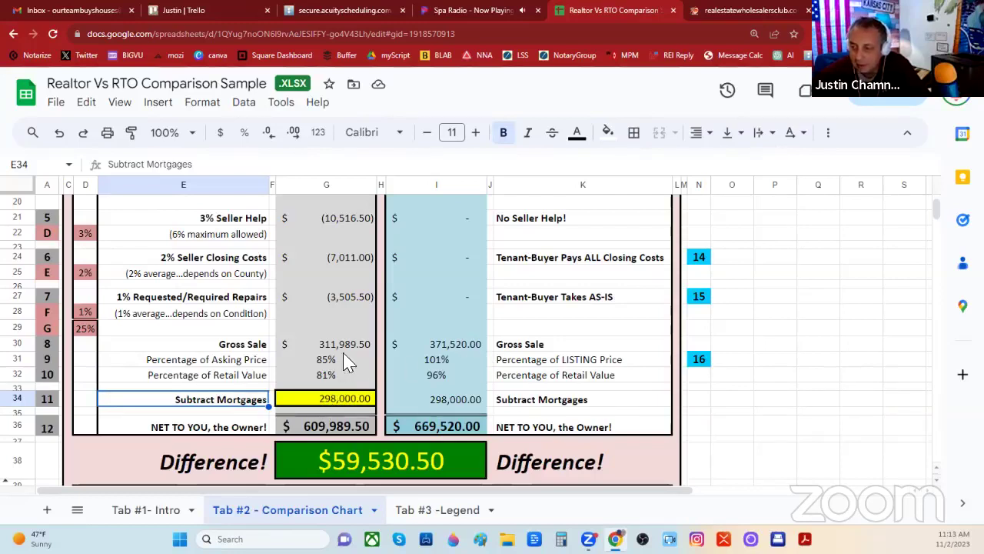
- Clear the Subtract Mortgages amount in the traditional selling column and set it to 300000
left_click(328, 405)
double_click(332, 400)
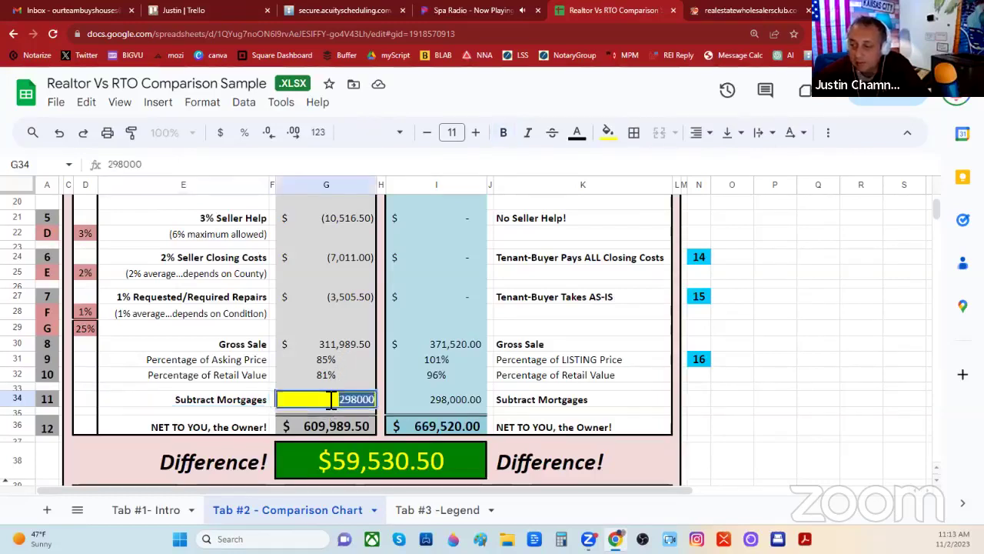
key("BackSpace")
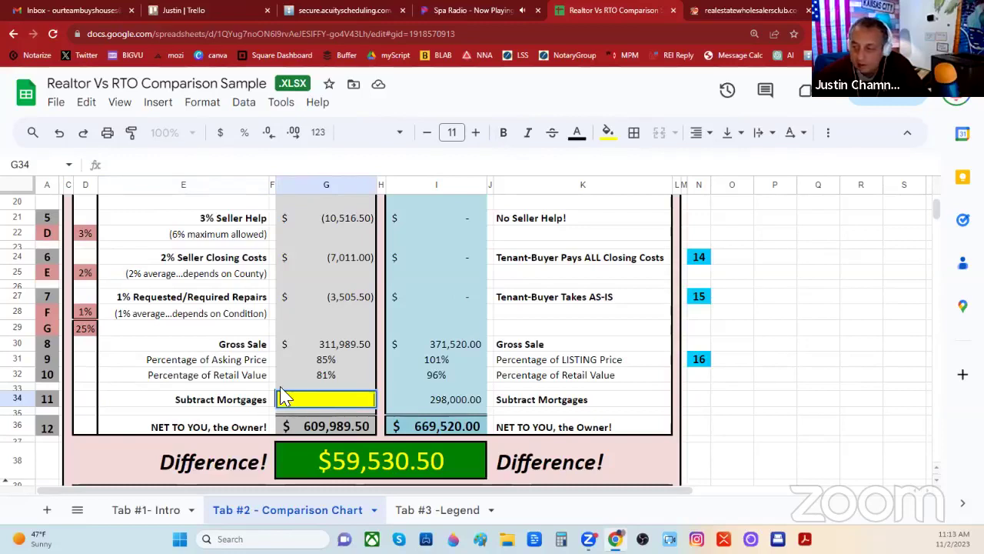
left_click(285, 387)
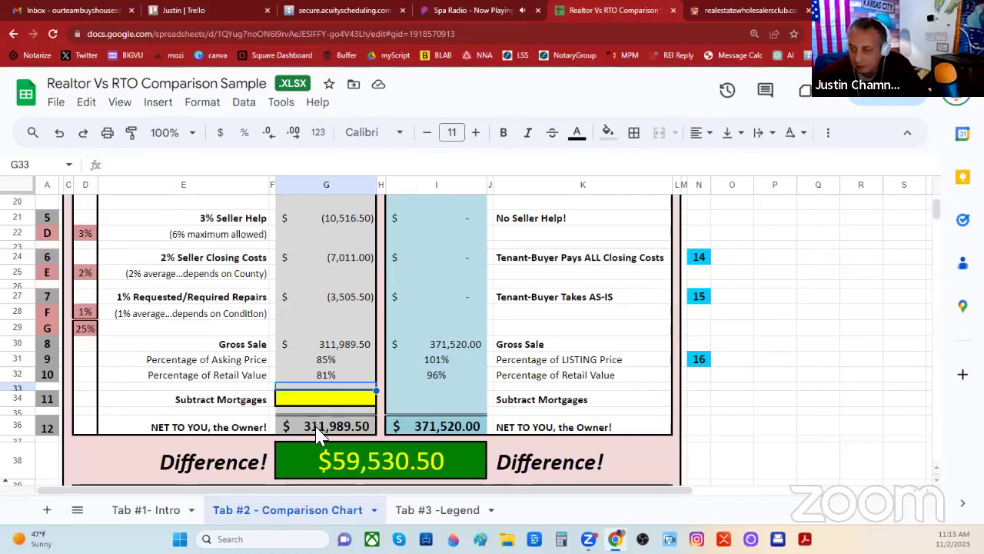
left_click(344, 400)
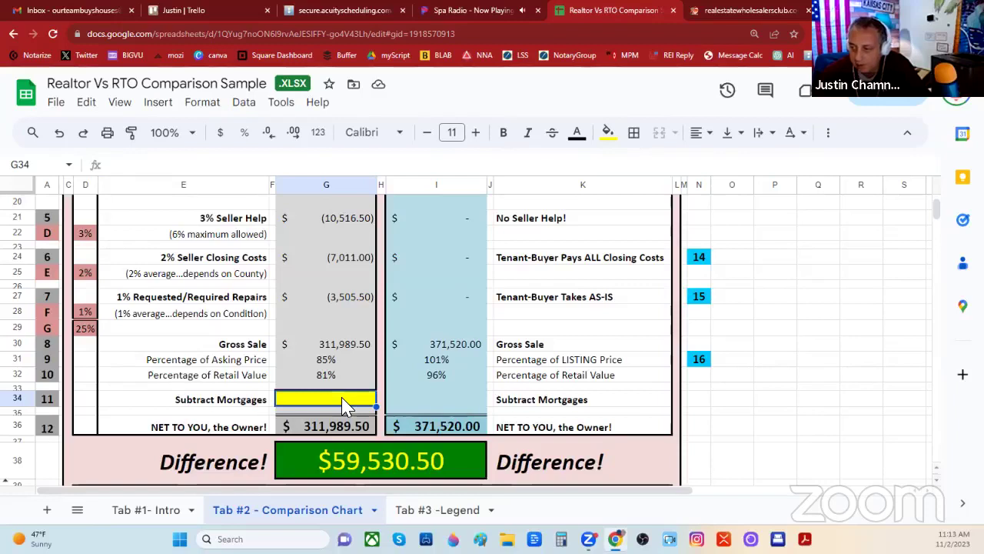
double_click(344, 405)
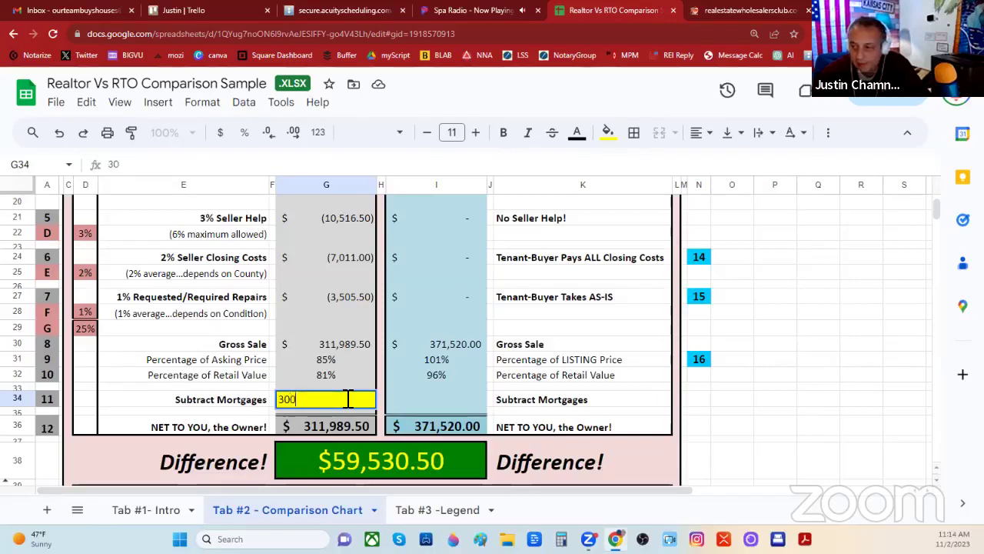
type("300000")
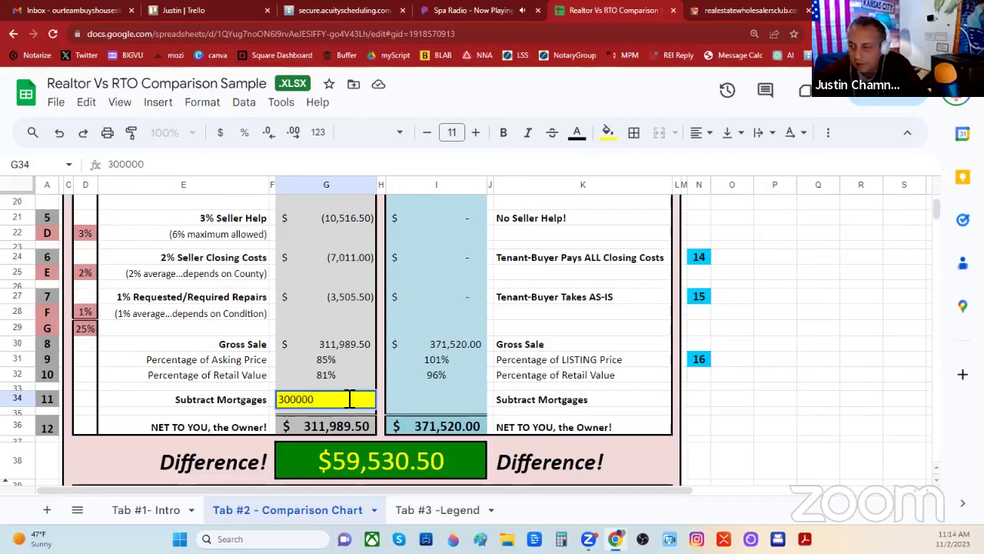
left_click(407, 386)
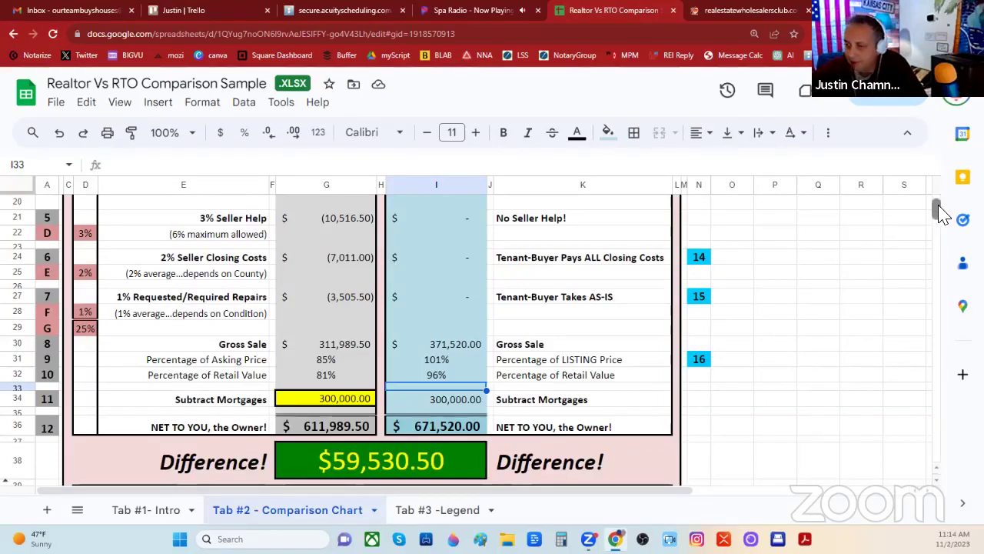
- Make the Subtract Mortgages amount in the traditional selling column negative, as -300000
scroll(941, 213, "up", 4)
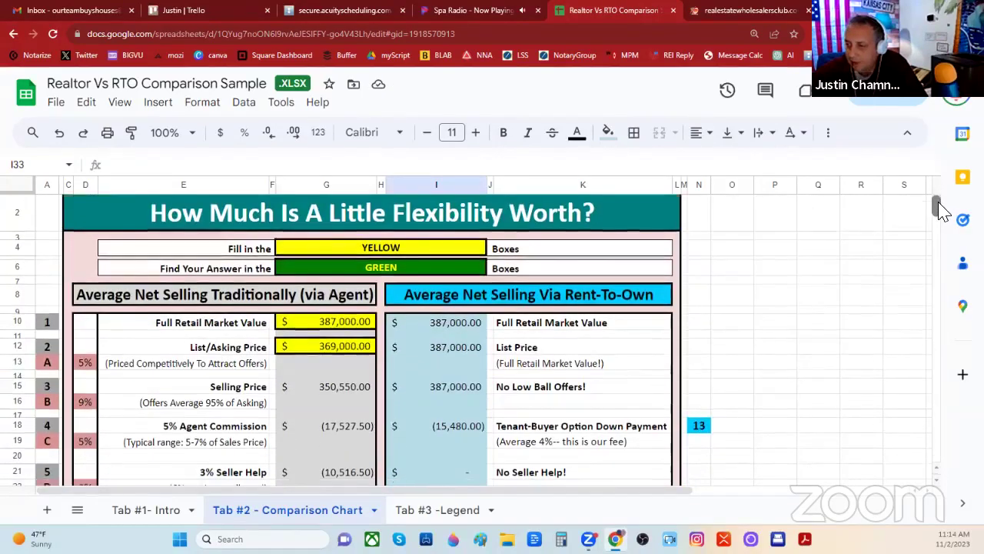
scroll(941, 213, "down", 5)
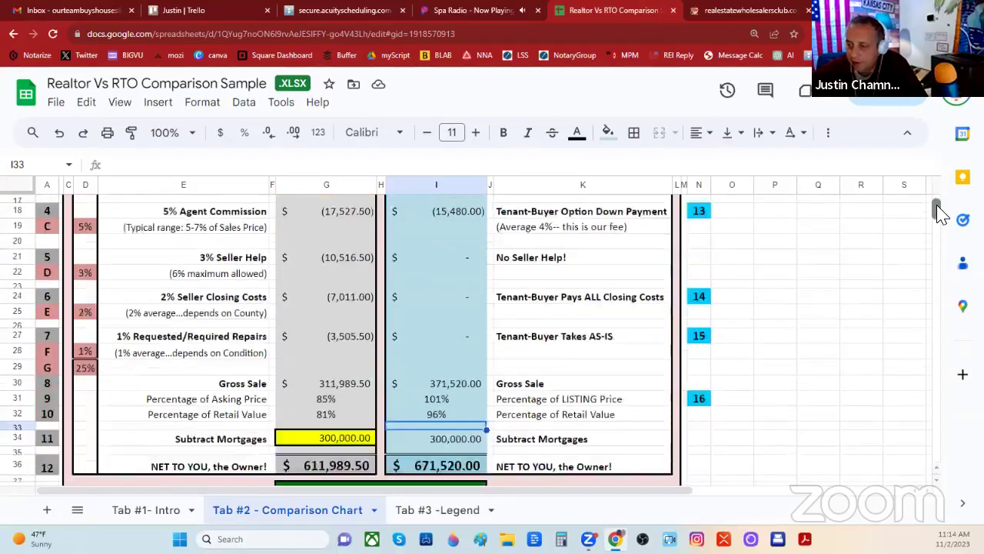
scroll(941, 213, "down", 3)
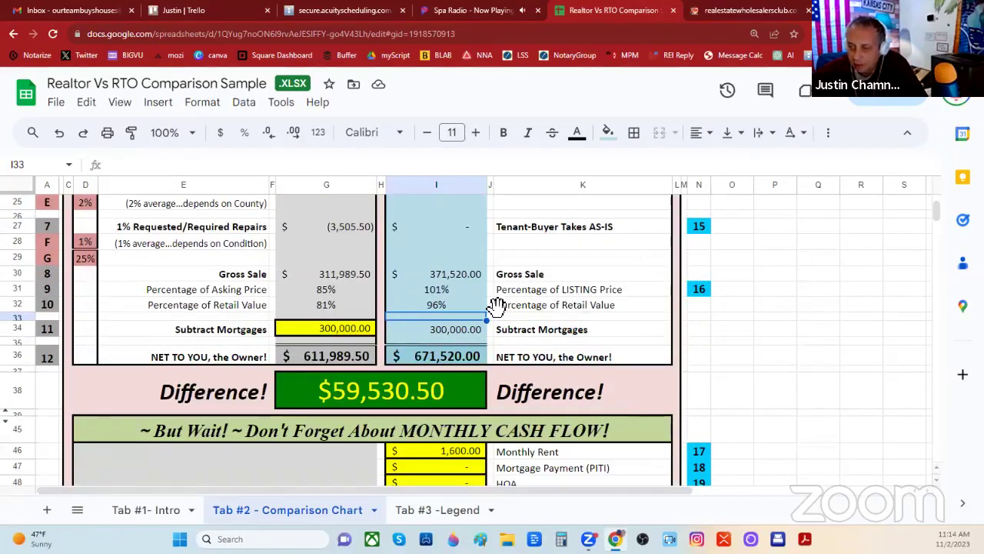
left_click(323, 336)
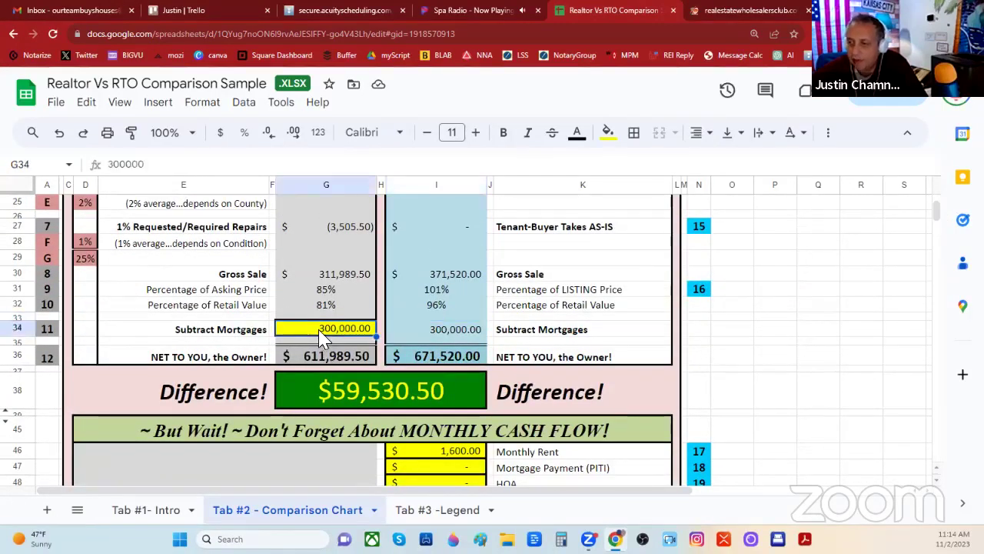
double_click(325, 332)
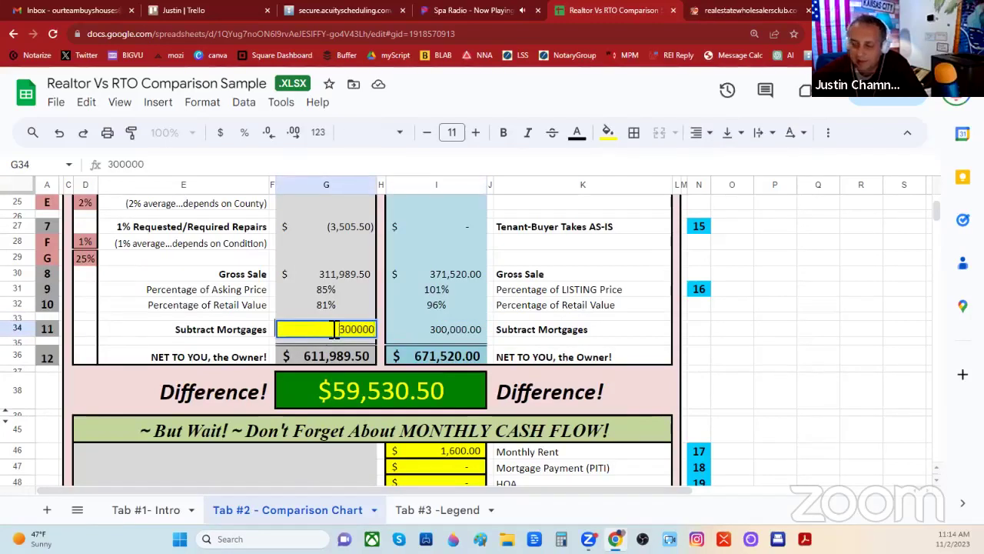
type("-")
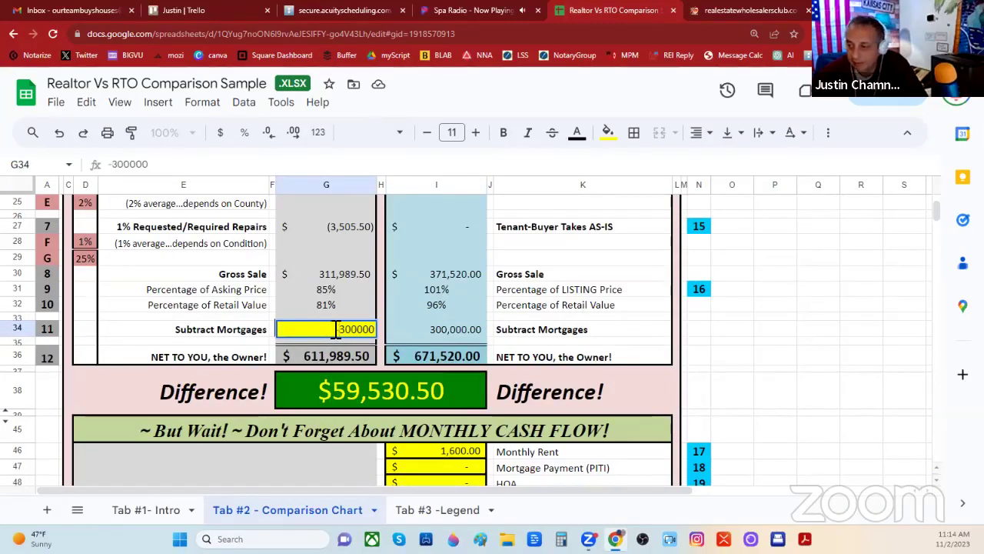
left_click(721, 327)
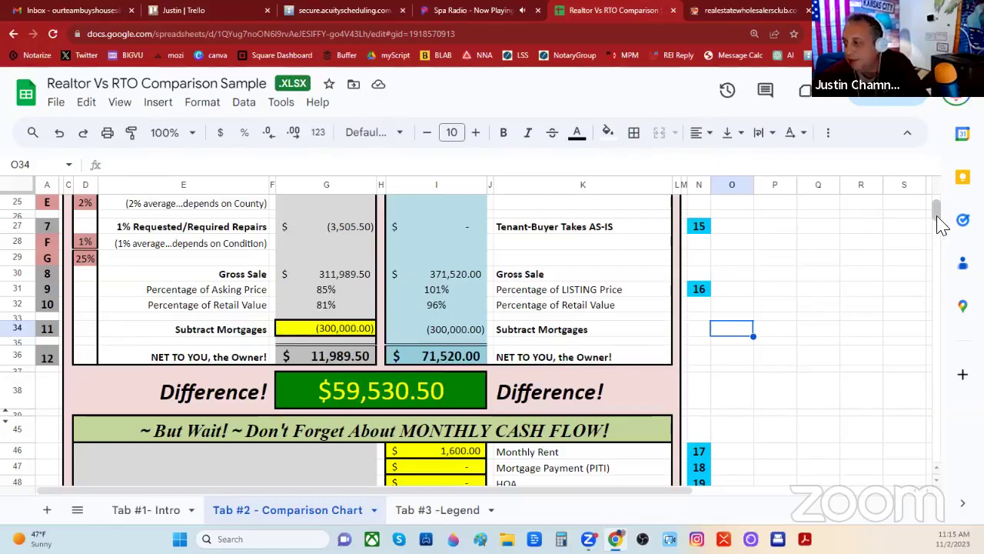
- Inspect the Tenant-Buyer Option Down Payment's fee note and the formula behind its rent-to-own amount
left_click_drag(938, 218, 942, 220)
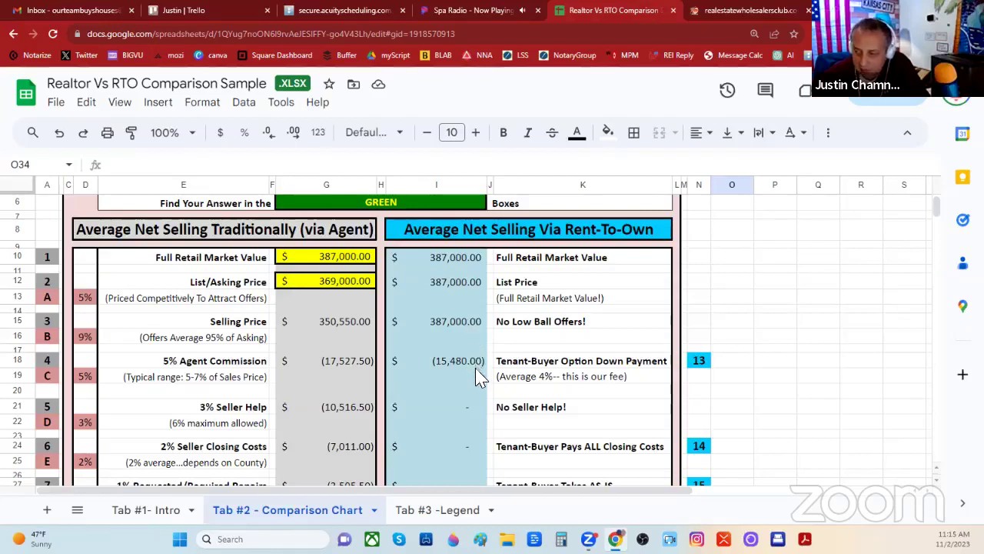
triple_click(543, 382)
left_click(543, 378)
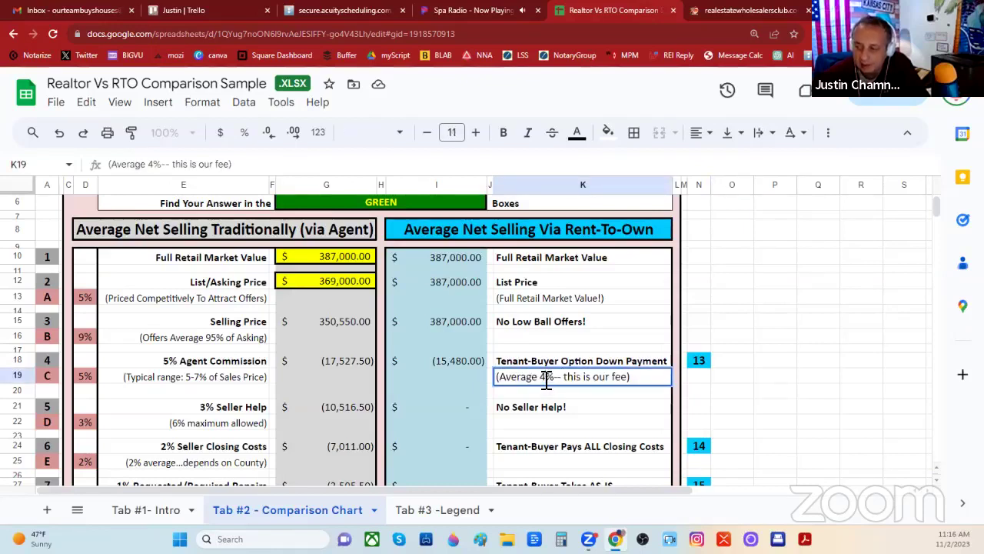
triple_click(546, 380)
left_click(544, 380)
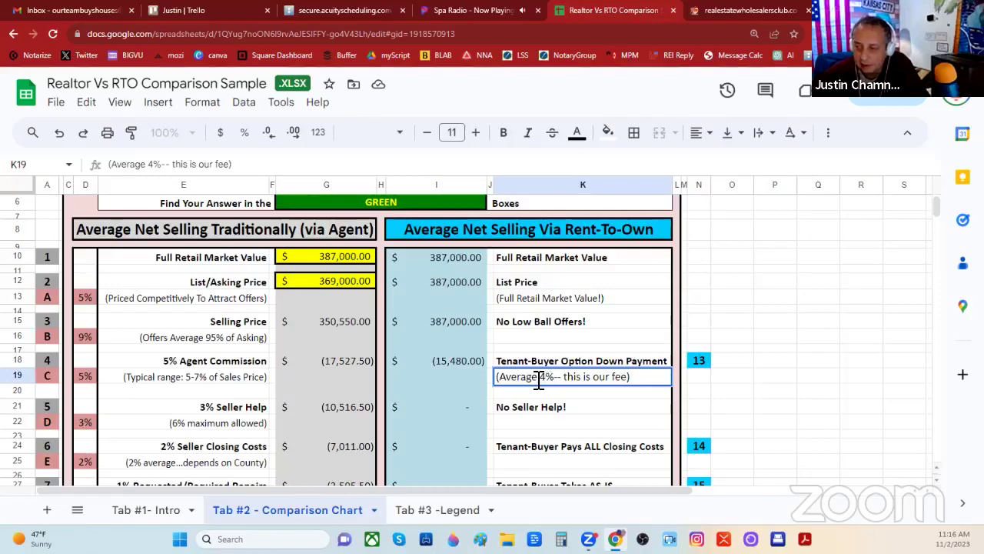
left_click(451, 363)
triple_click(451, 361)
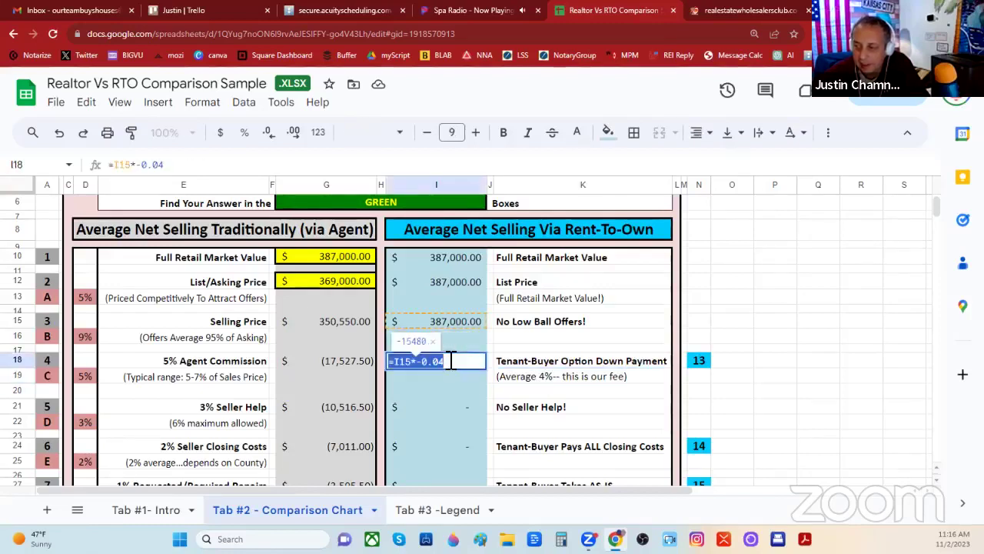
key("Return")
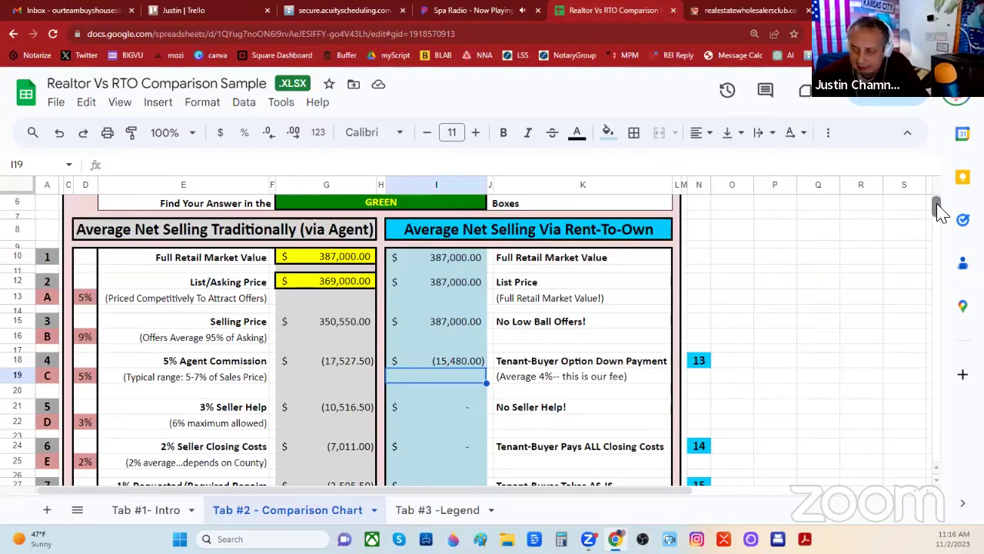
- Review the cost and gross sale rows, and inspect the NET TO YOU formula in the rent-to-own column
scroll(940, 209, "down", 3)
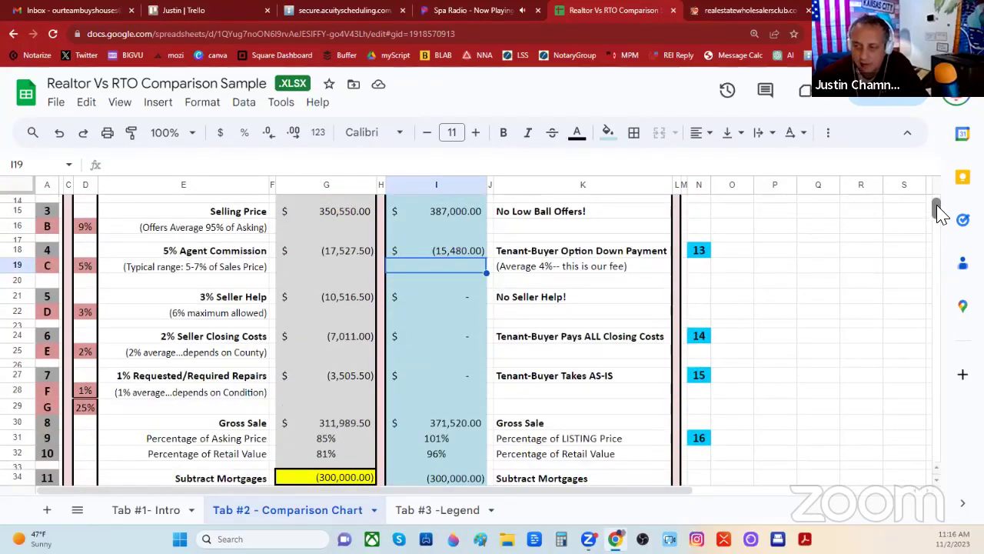
scroll(940, 210, "down", 1)
scroll(940, 211, "down", 1)
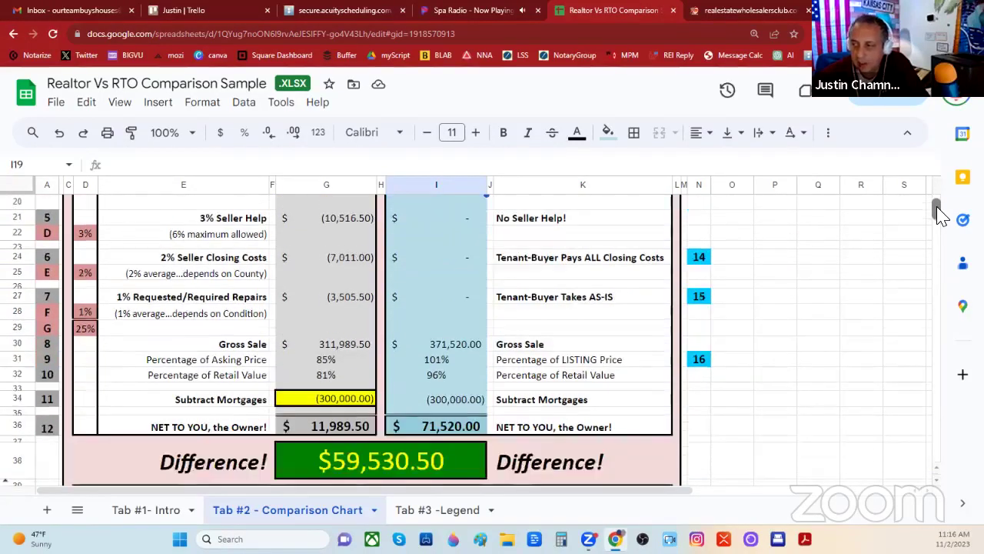
scroll(939, 214, "up", 3)
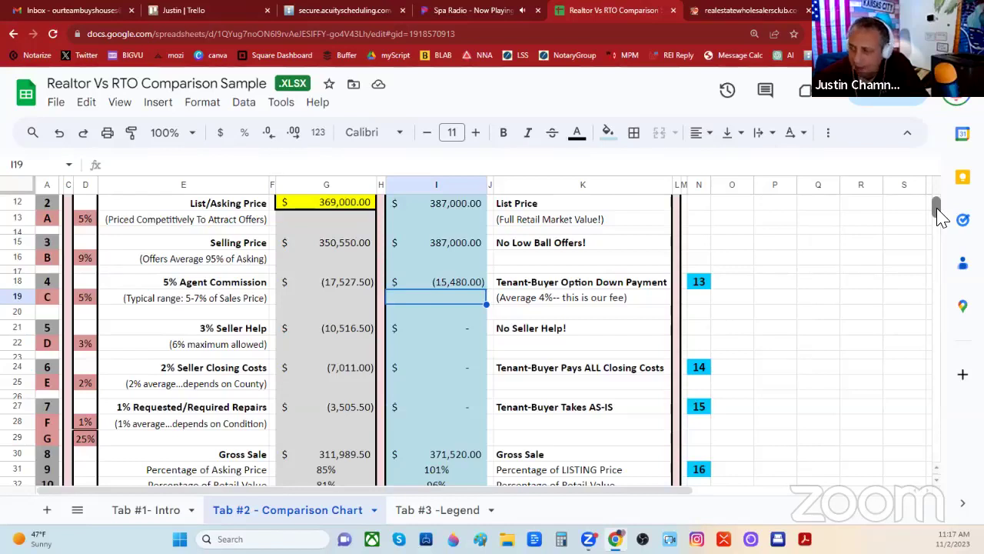
scroll(940, 218, "down", 2)
scroll(939, 217, "down", 2)
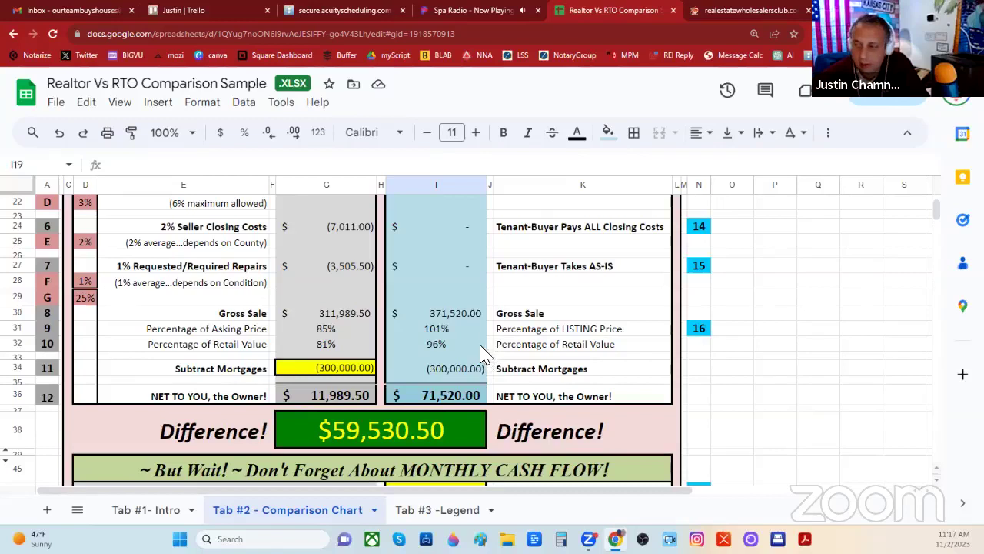
double_click(436, 394)
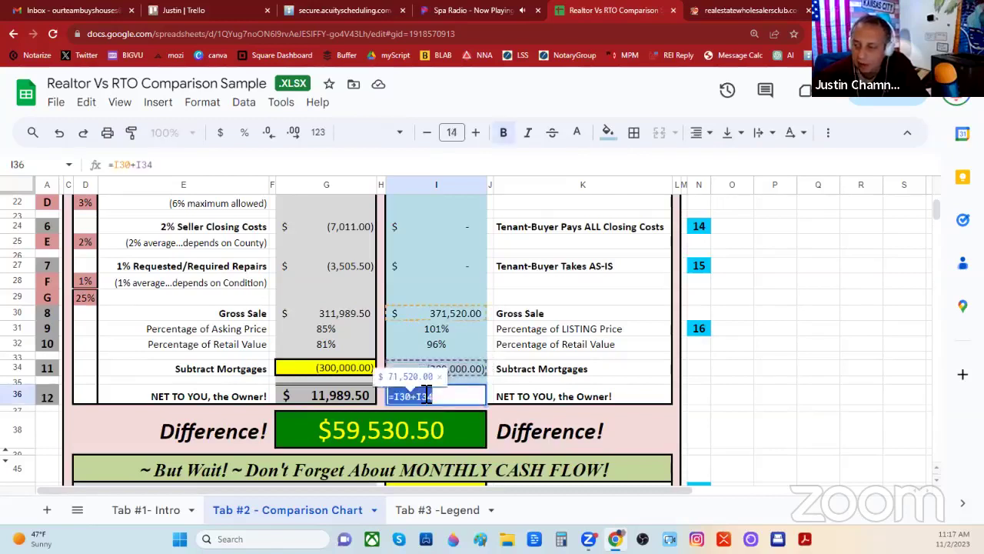
left_click(546, 400)
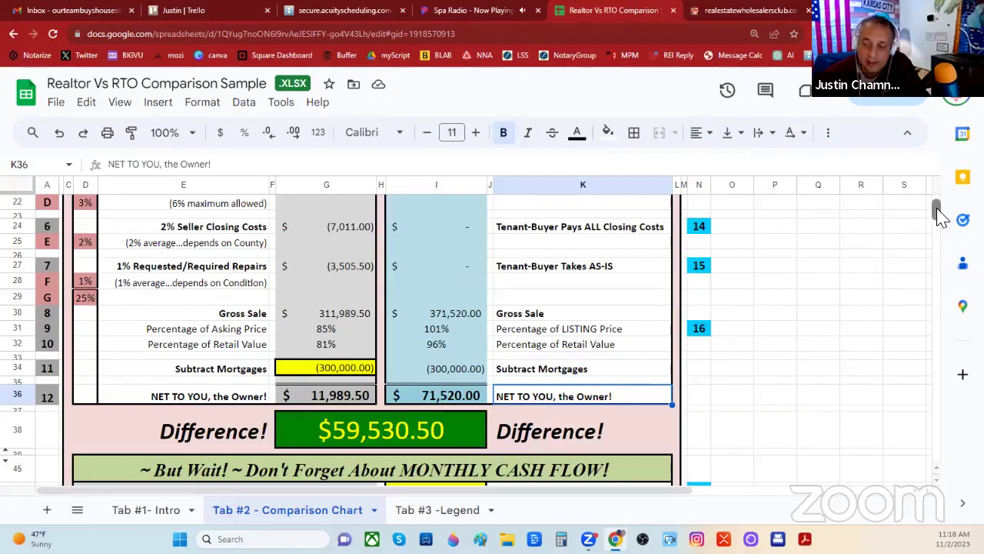
- Set the Monthly Rent in the monthly cash flow section to 2350
scroll(939, 218, "down", 3)
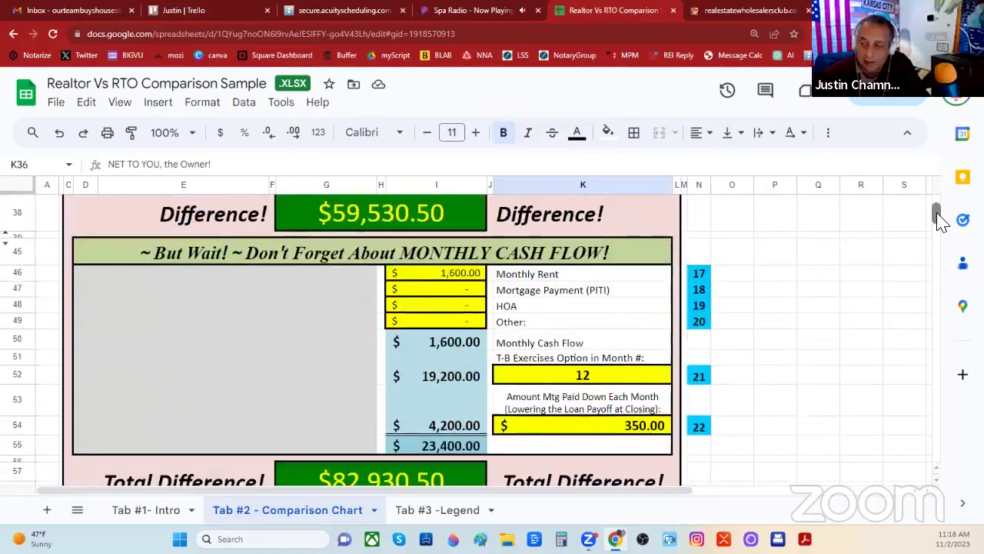
scroll(940, 218, "down", 1)
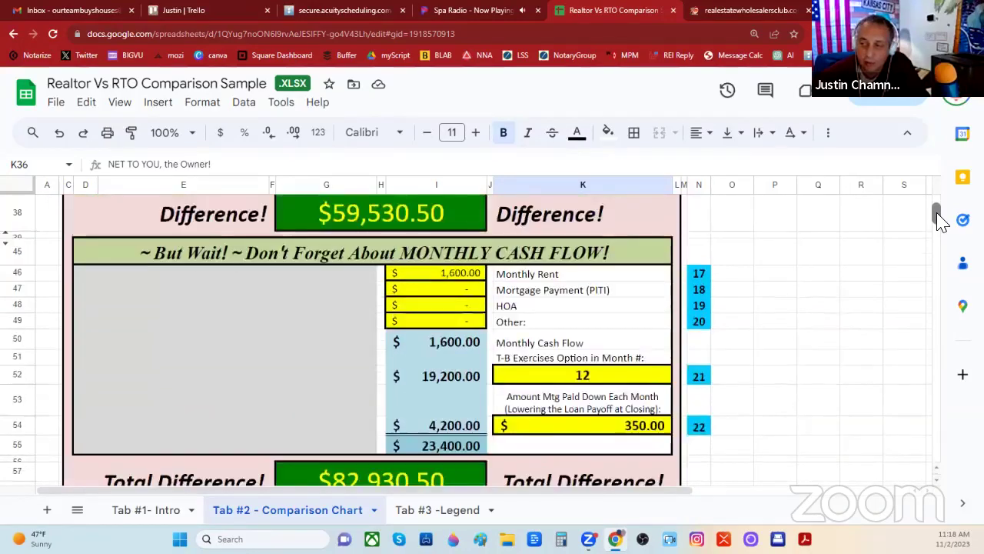
scroll(939, 218, "up", 1)
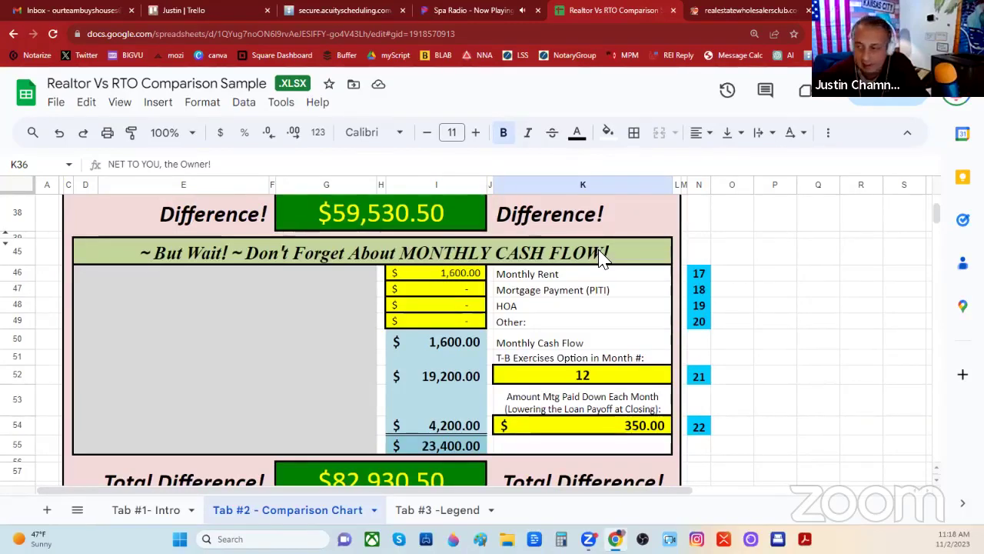
left_click(451, 277)
double_click(451, 274)
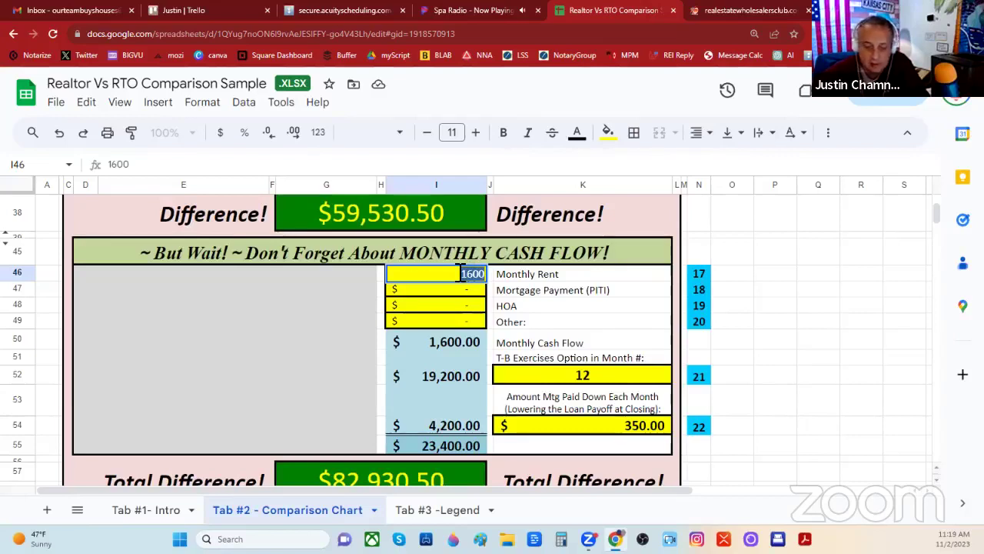
type("235")
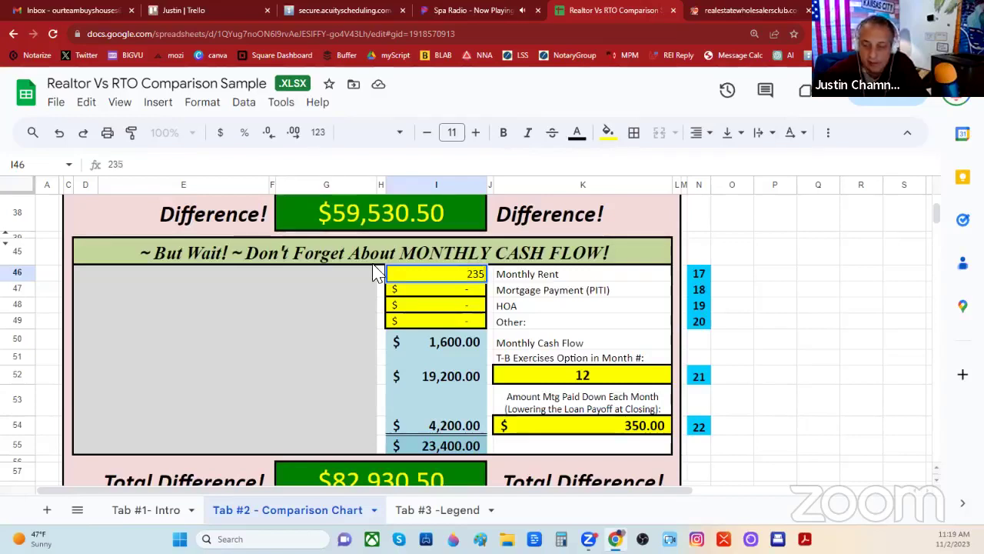
type("0")
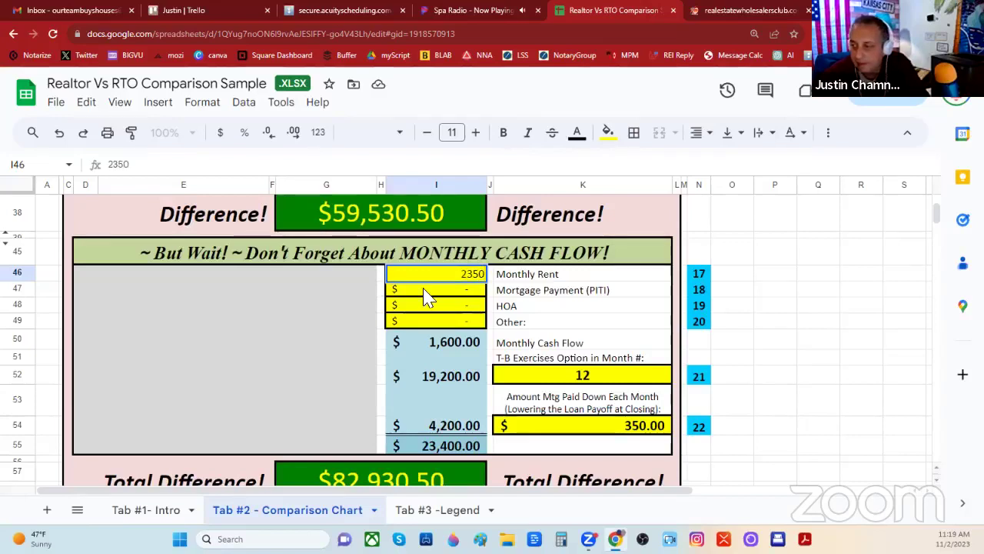
key("Return")
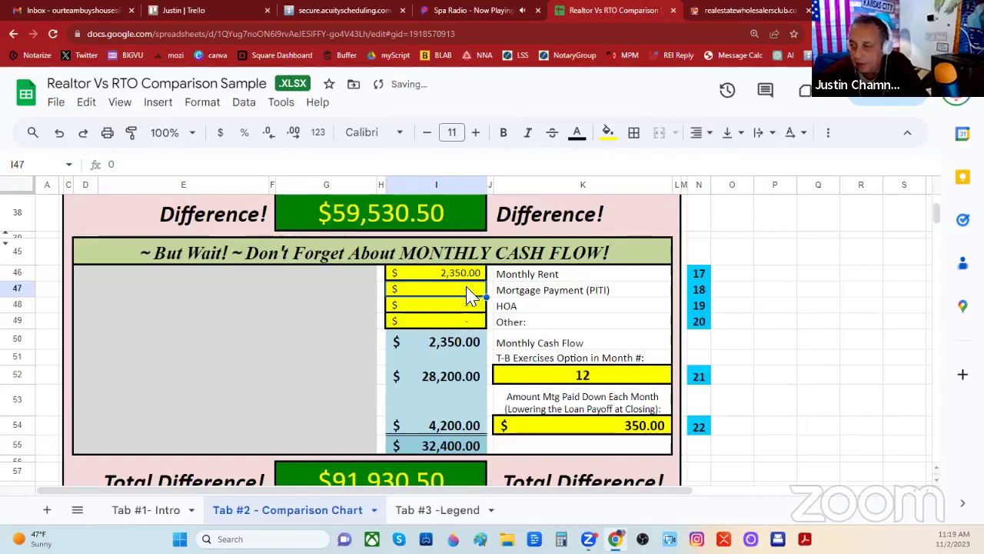
- Set the Mortgage Payment (PITI) in the monthly cash flow section to 1850
double_click(469, 291)
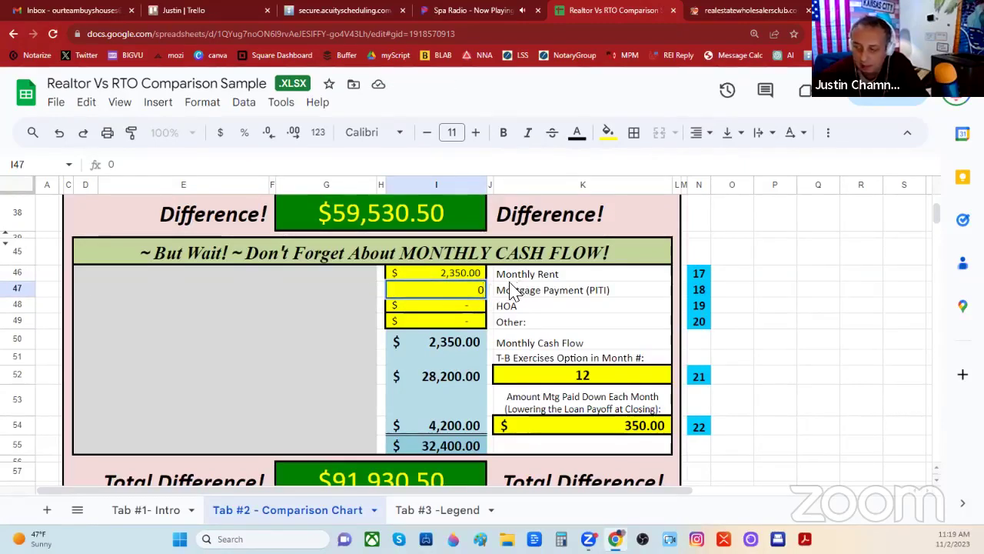
type("1")
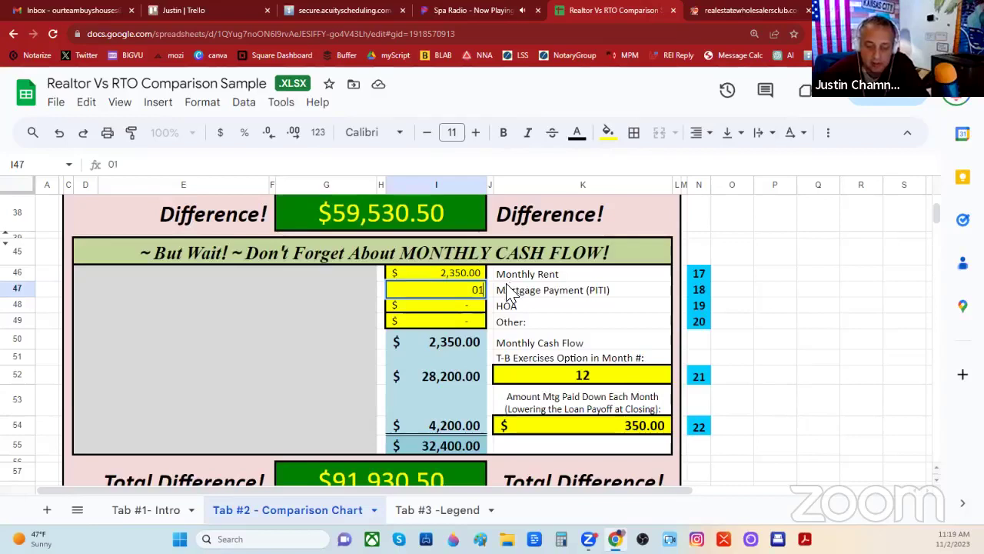
type("850")
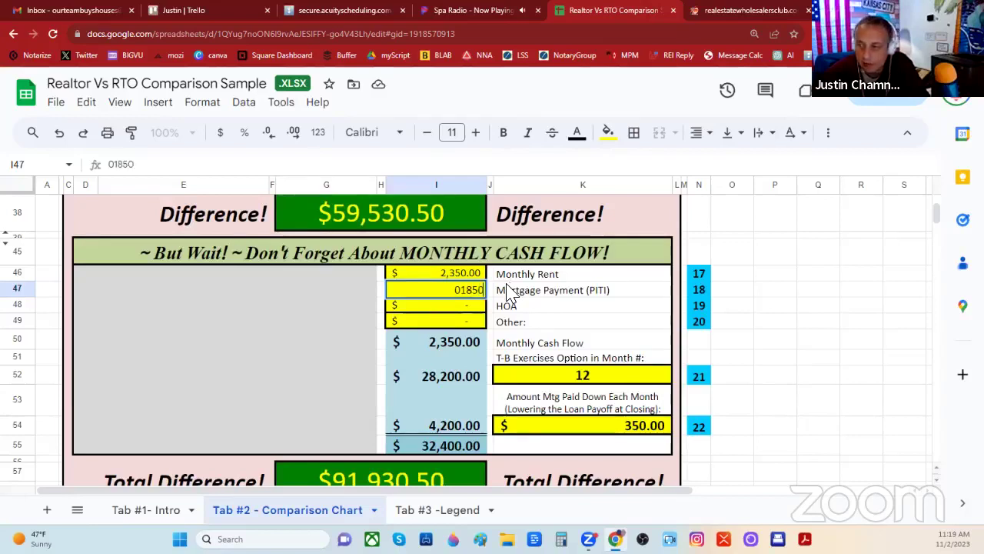
key("BackSpace")
key("BackSpace")
key("BackSpace")
key("BackSpace")
key("BackSpace")
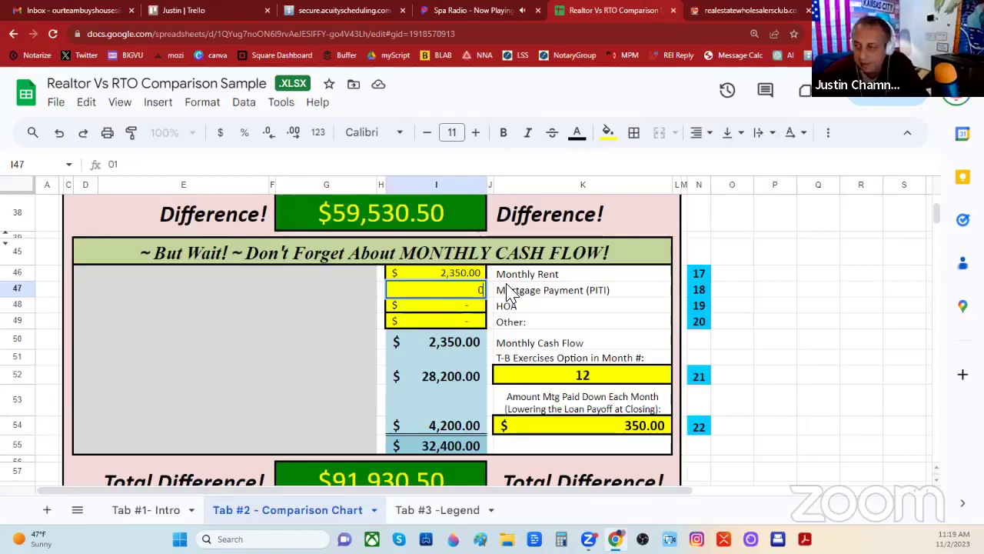
type("1850")
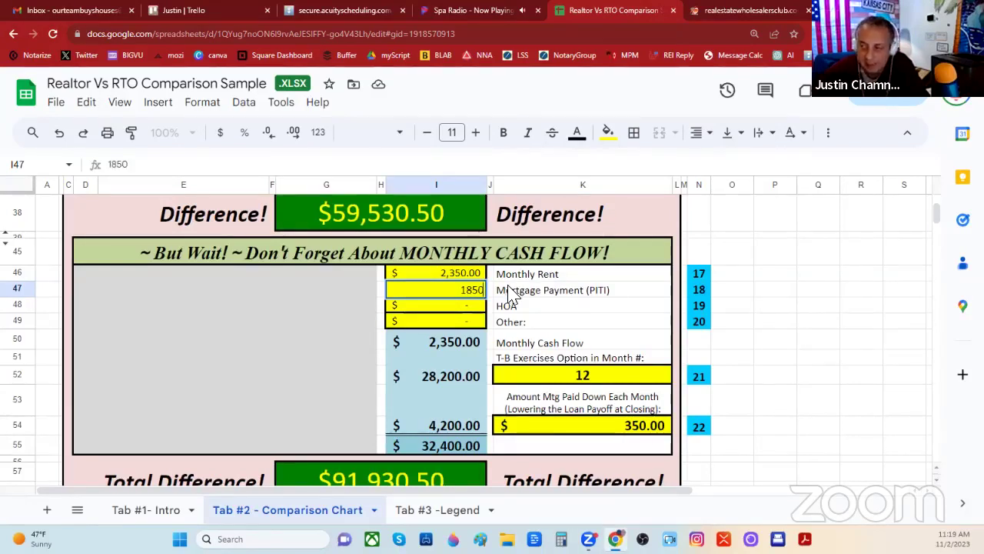
left_click(512, 296)
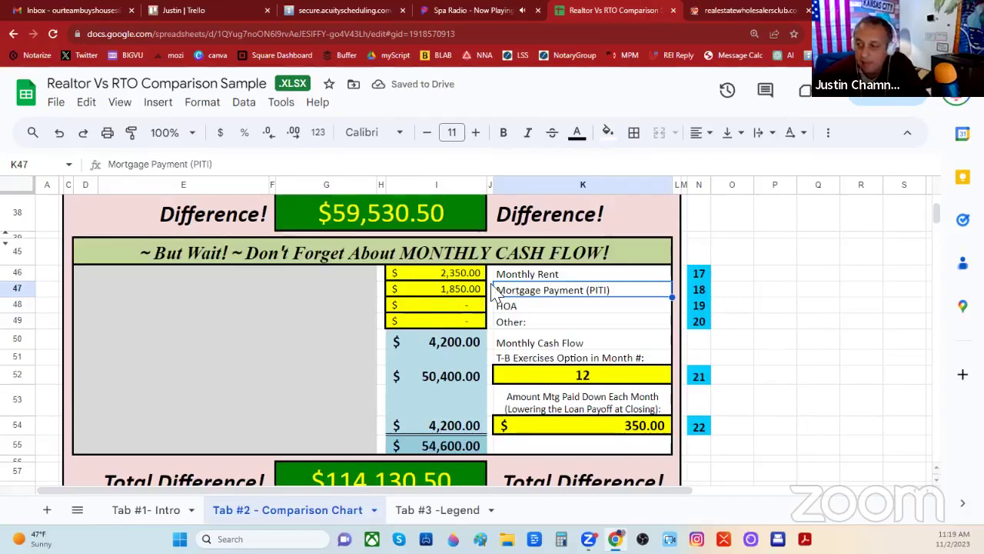
- Raise the Monthly Rent in the monthly cash flow section to 2500
left_click(447, 274)
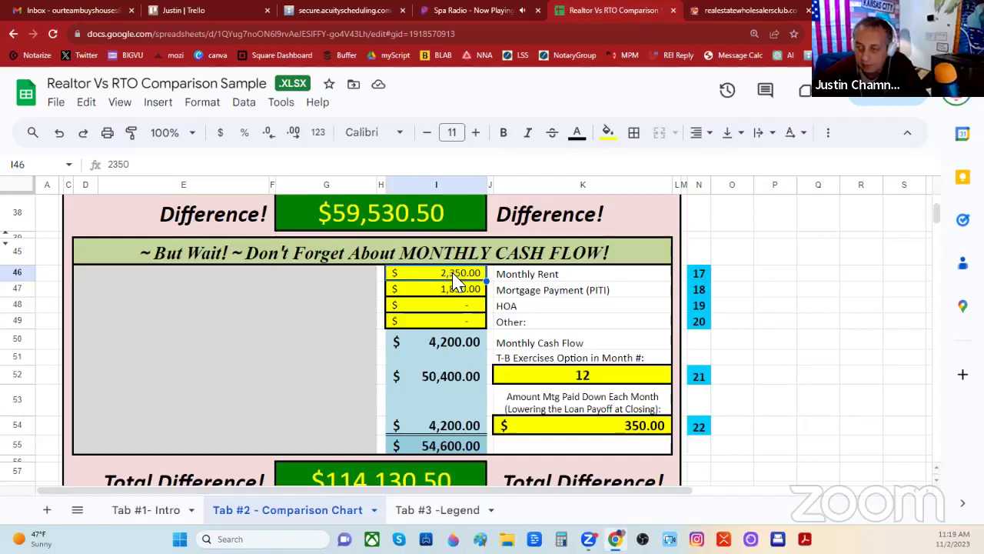
double_click(452, 274)
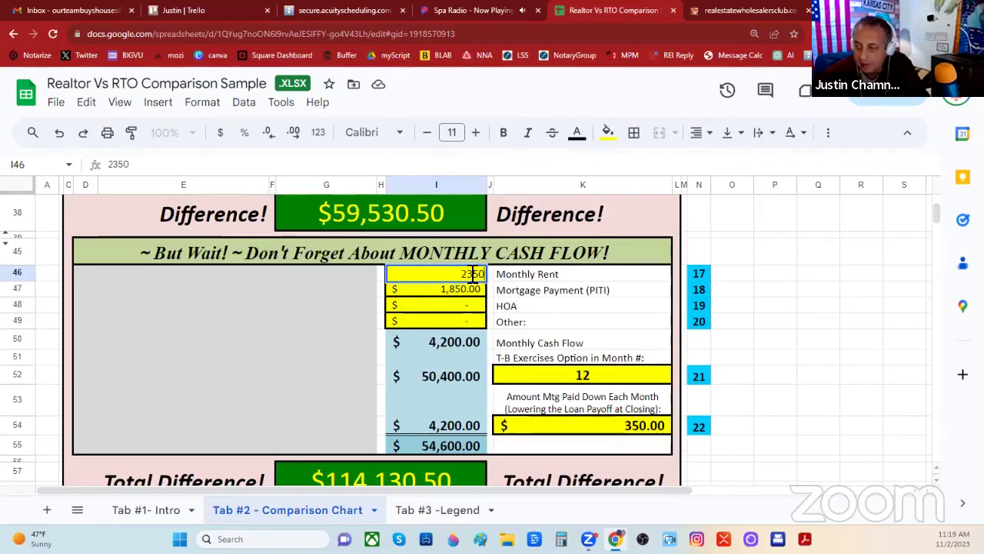
left_click_drag(467, 274, 475, 275)
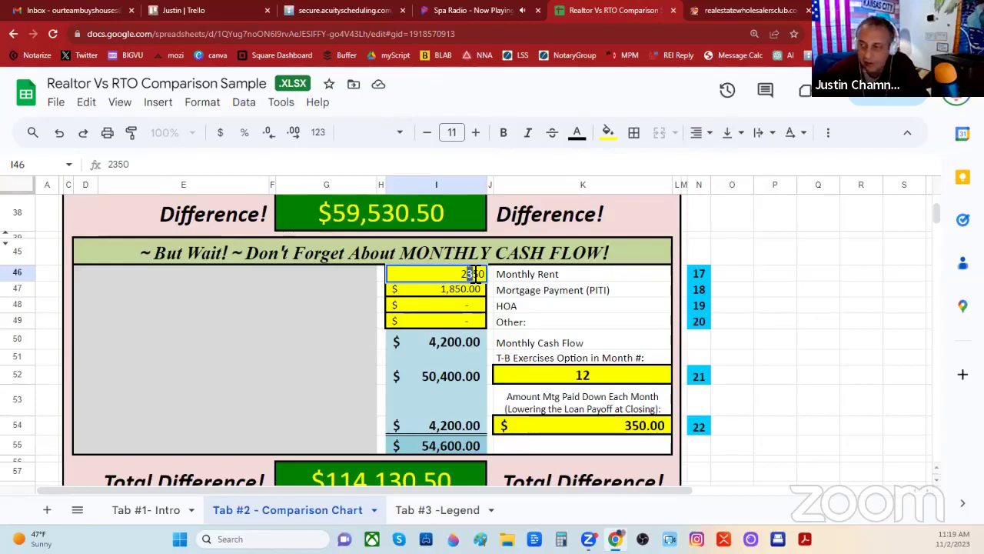
type("55")
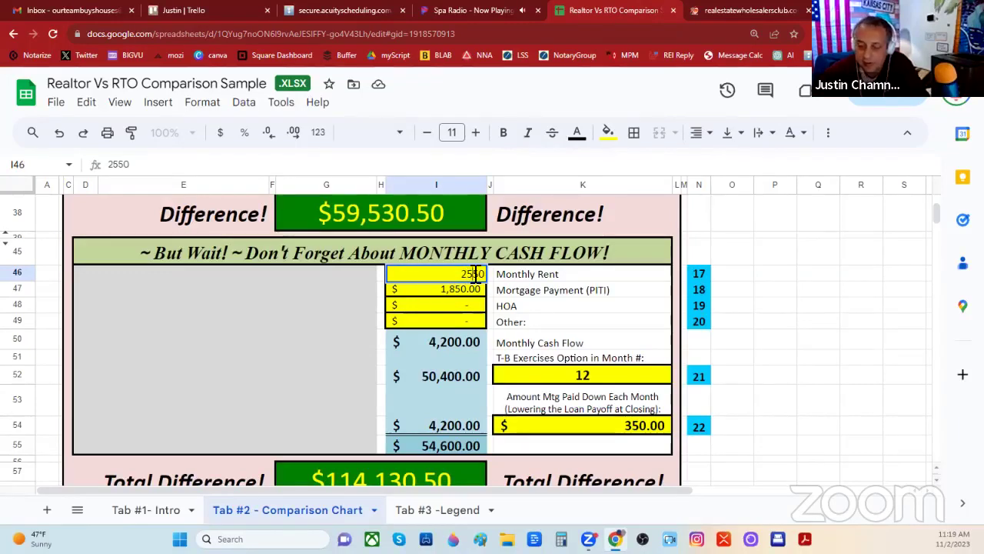
key("BackSpace")
type("0")
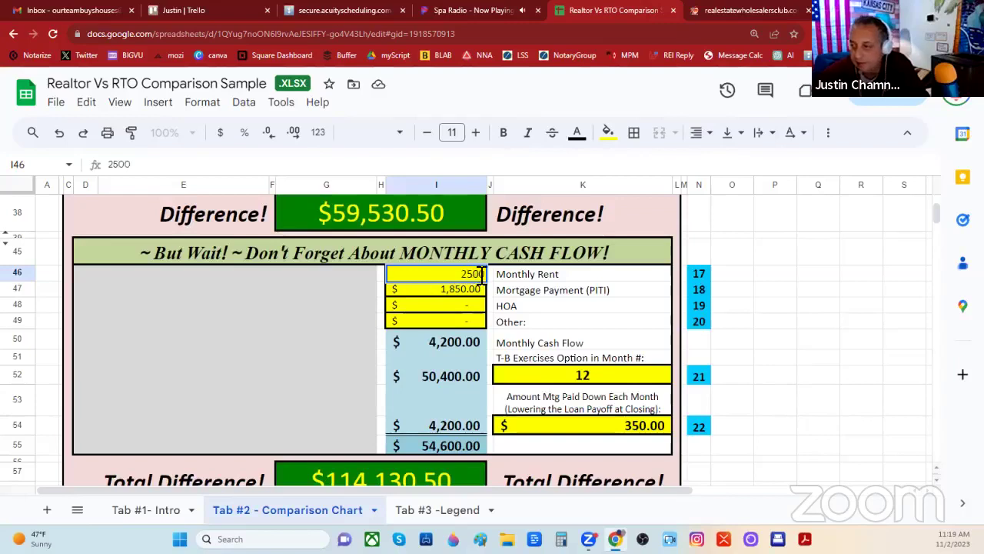
left_click(734, 278)
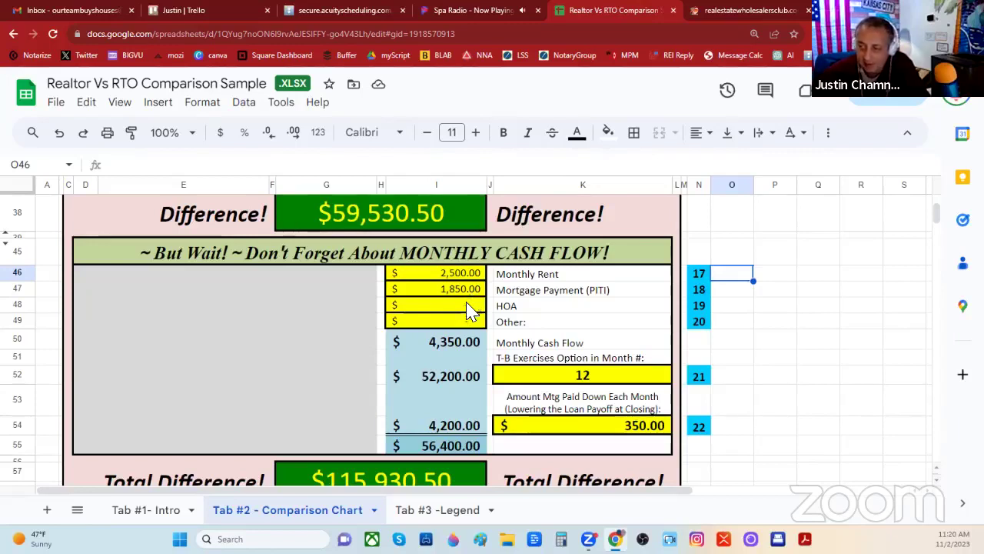
- Check the HOA and Other expense entries in the monthly cash flow section without changing them
left_click(470, 310)
double_click(471, 306)
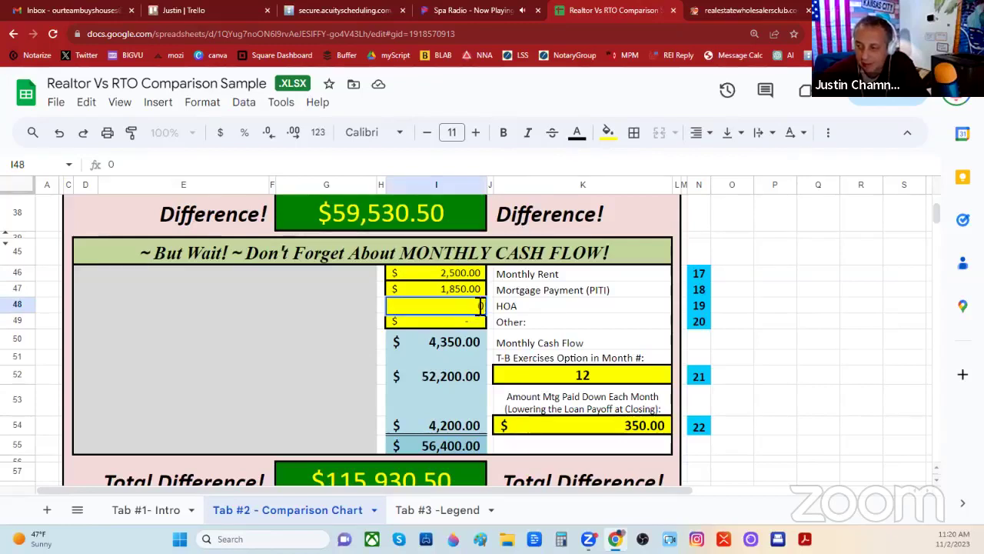
double_click(470, 321)
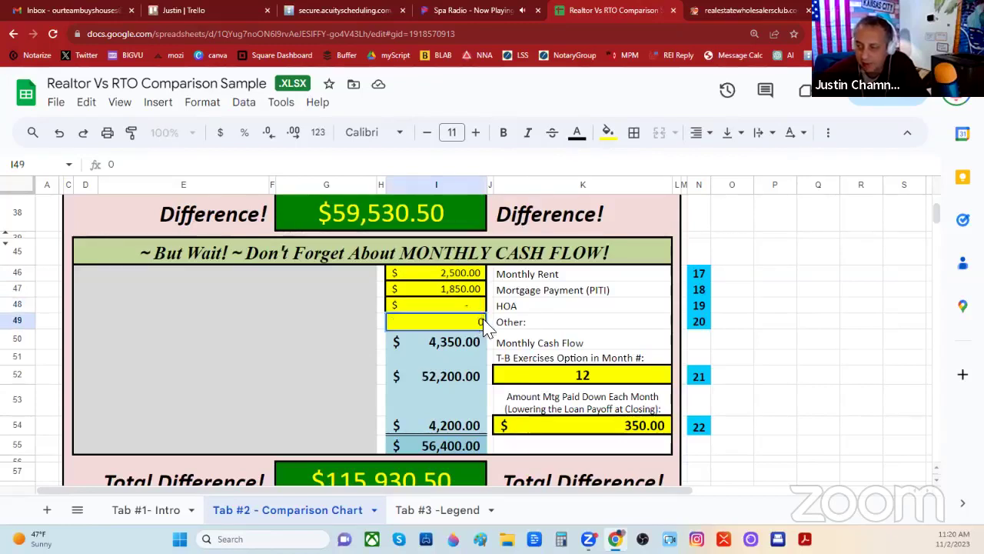
left_click(539, 322)
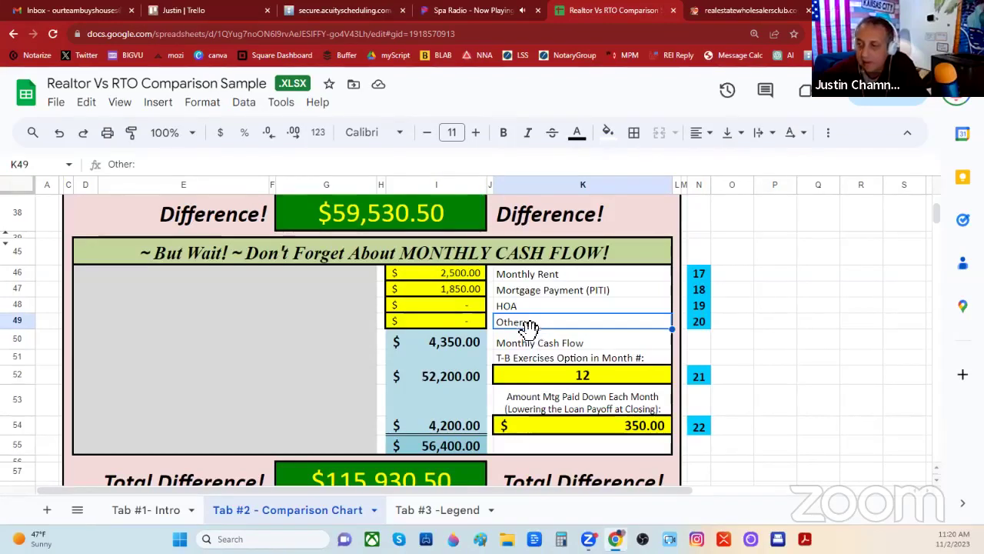
- Make the Mortgage Payment (PITI) amount negative, as -1850, so it is subtracted from the rent
left_click(439, 296)
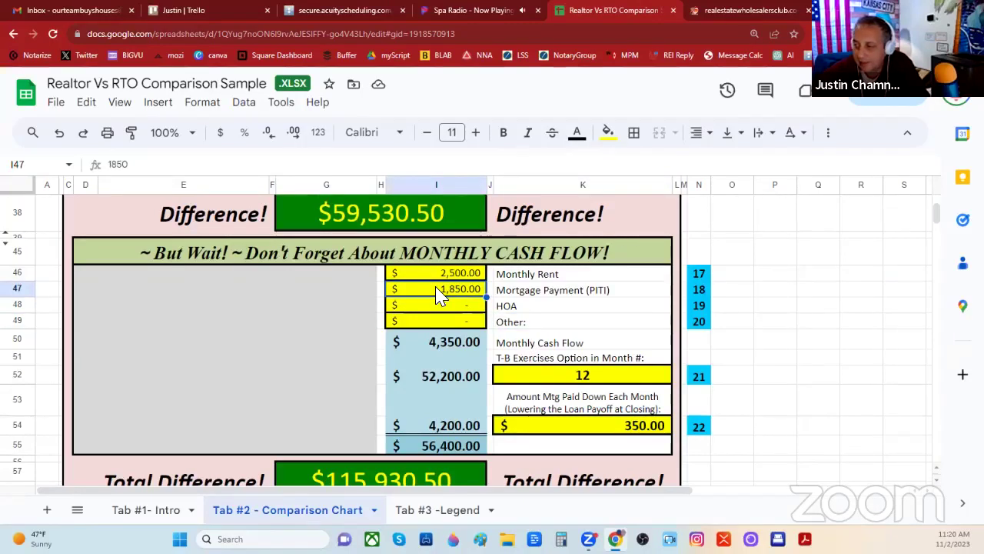
double_click(440, 291)
double_click(441, 290)
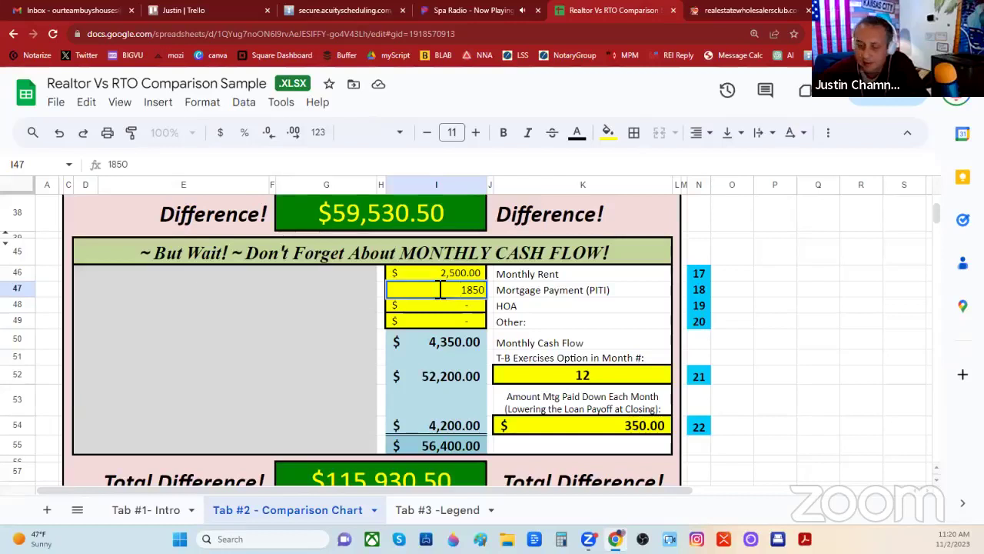
type("-")
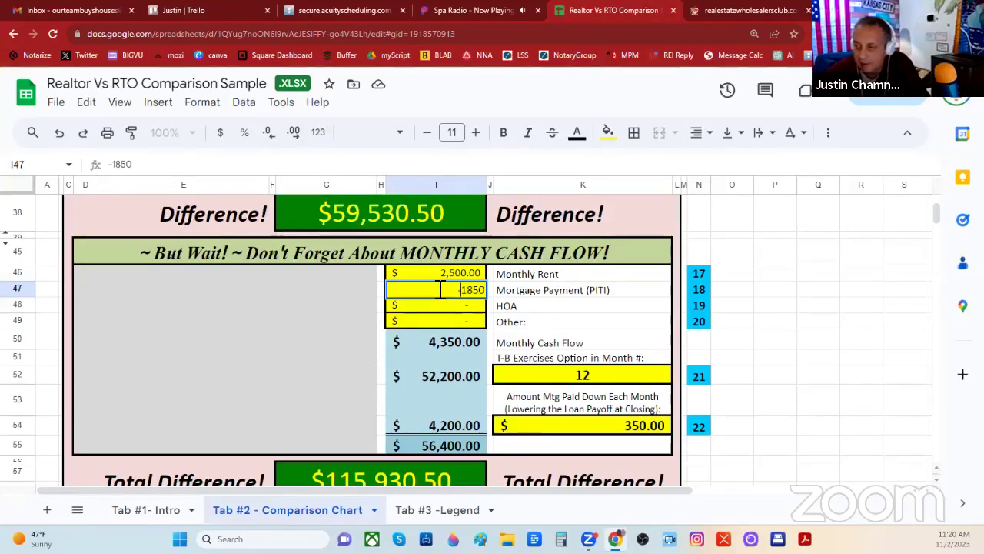
left_click(626, 307)
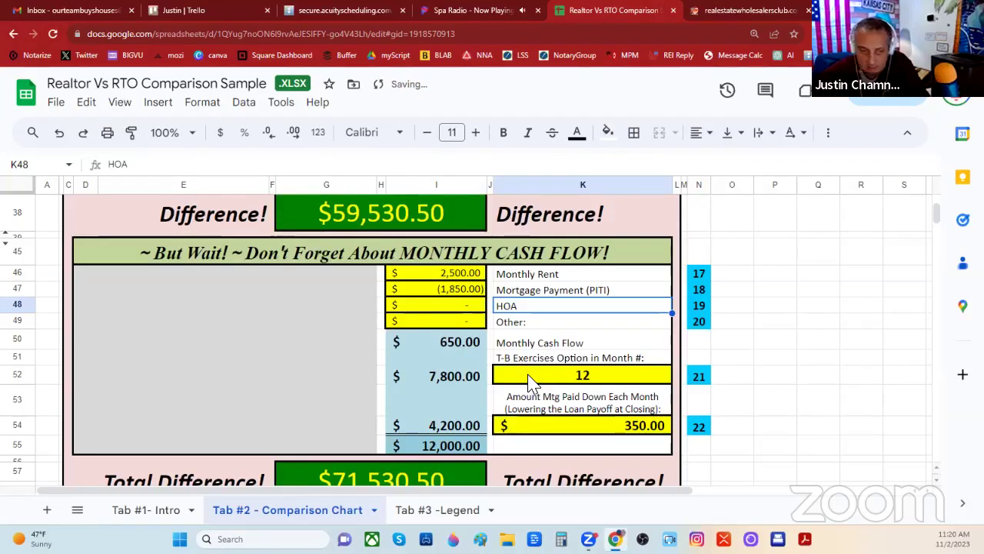
- Set the month in which the tenant-buyer exercises the option to 36
left_click(577, 377)
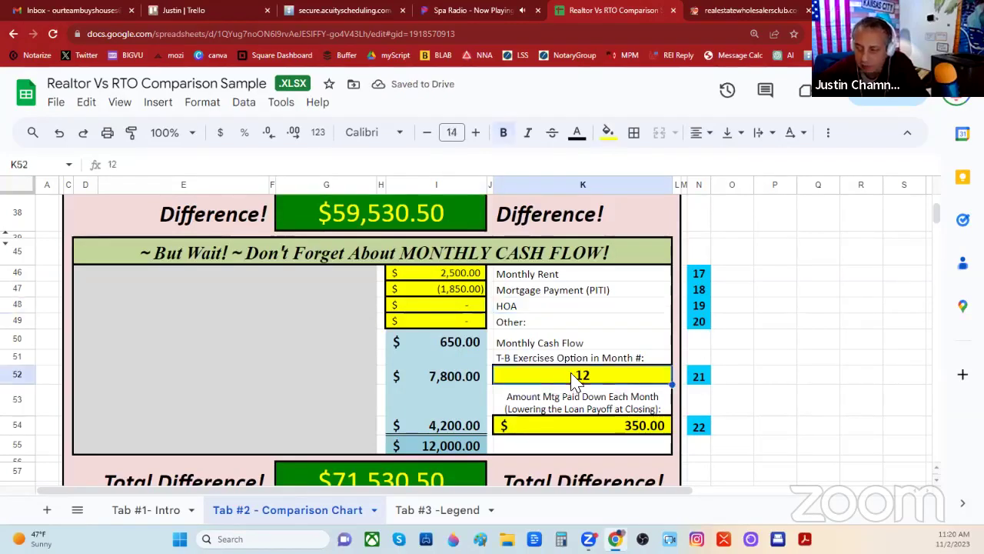
double_click(580, 375)
type("24")
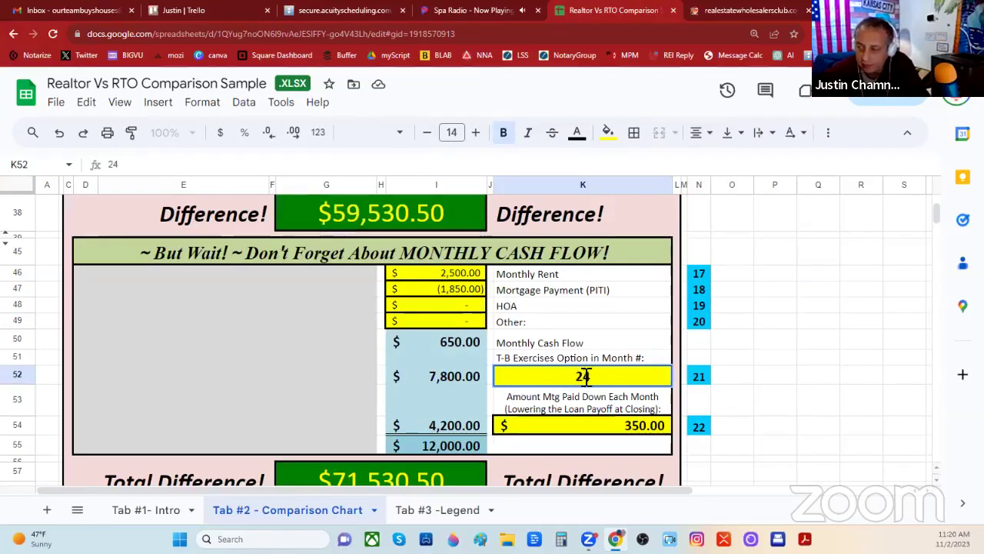
double_click(583, 376)
key("BackSpace")
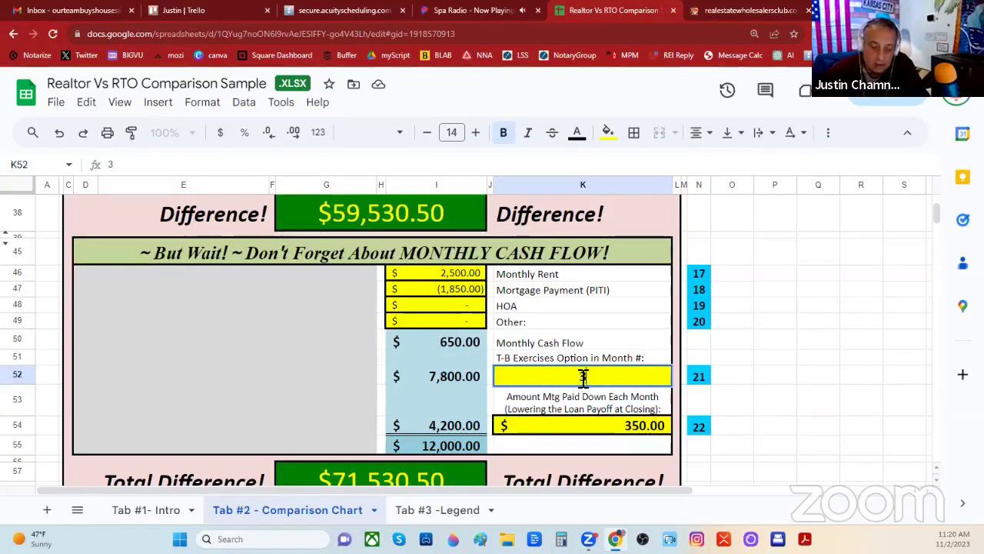
type("36")
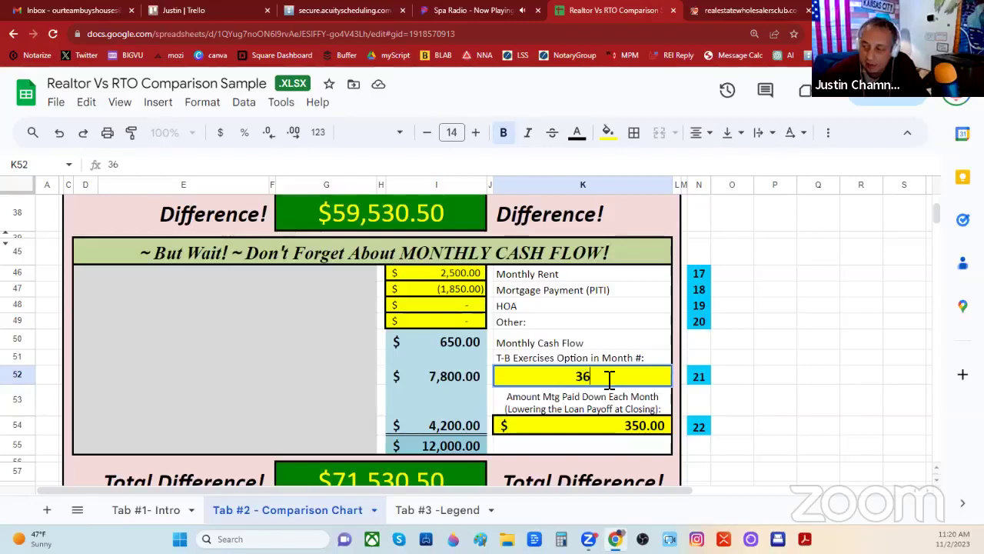
left_click(726, 379)
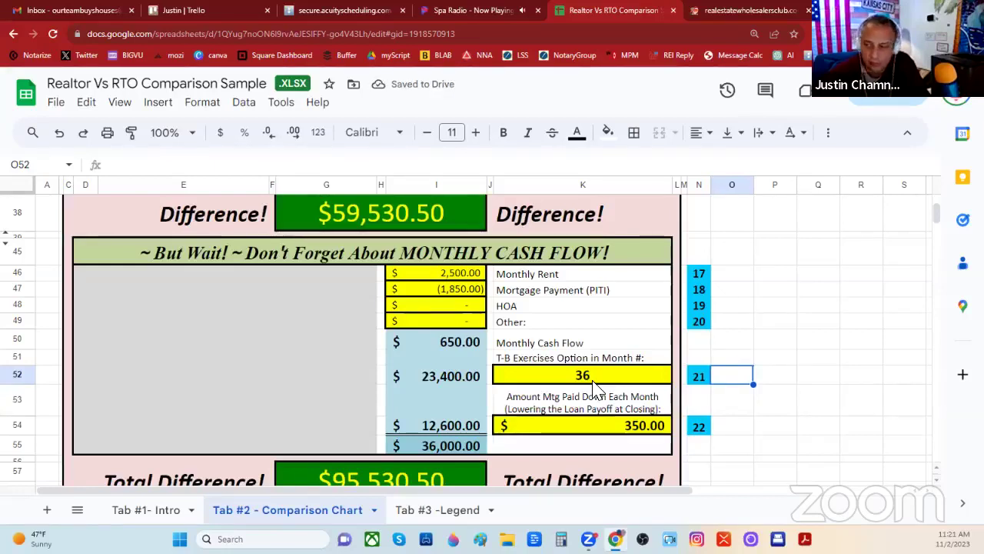
- Inspect the formulas for the accumulated cash flow and mortgage paydown, the monthly paydown amount, and the Total Difference
left_click(459, 385)
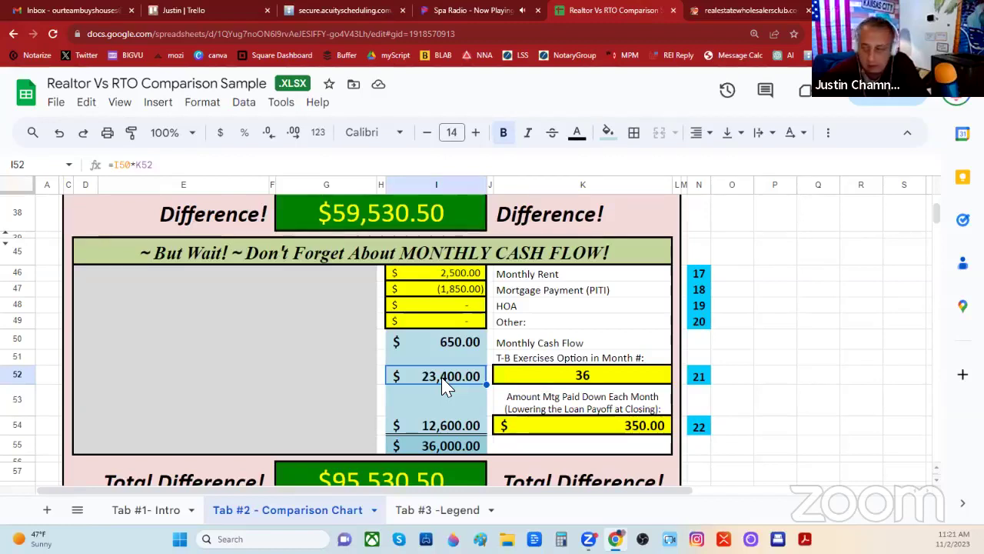
left_click(444, 429)
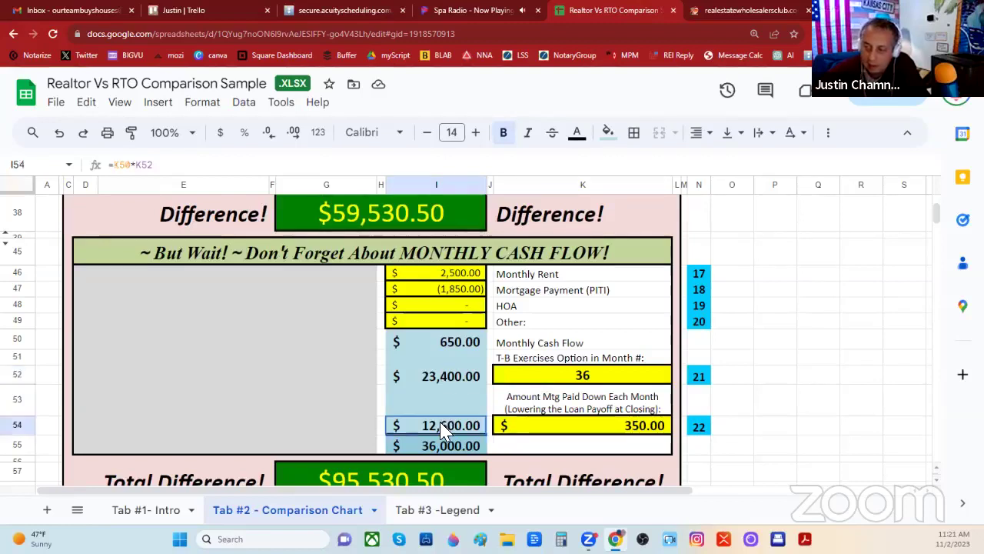
left_click(453, 385)
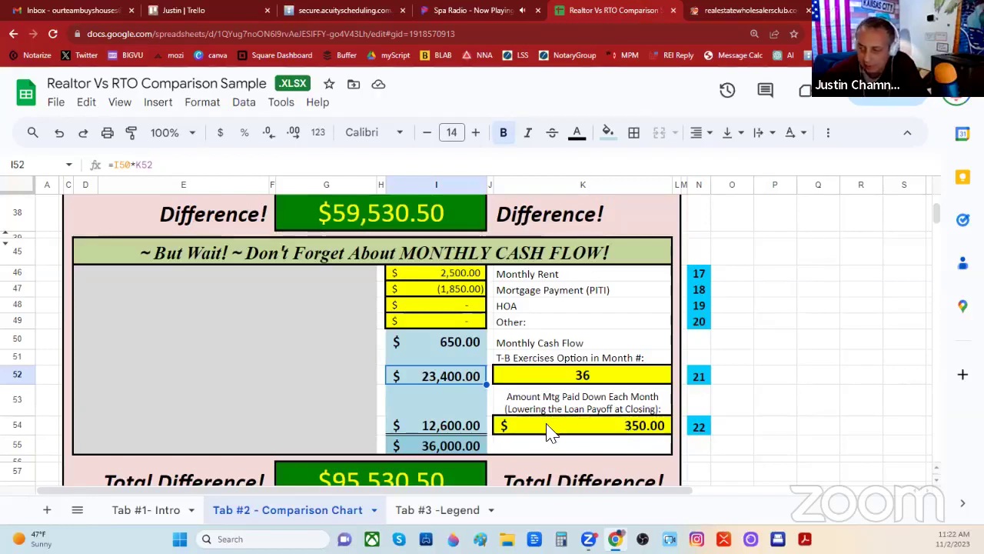
left_click(603, 430)
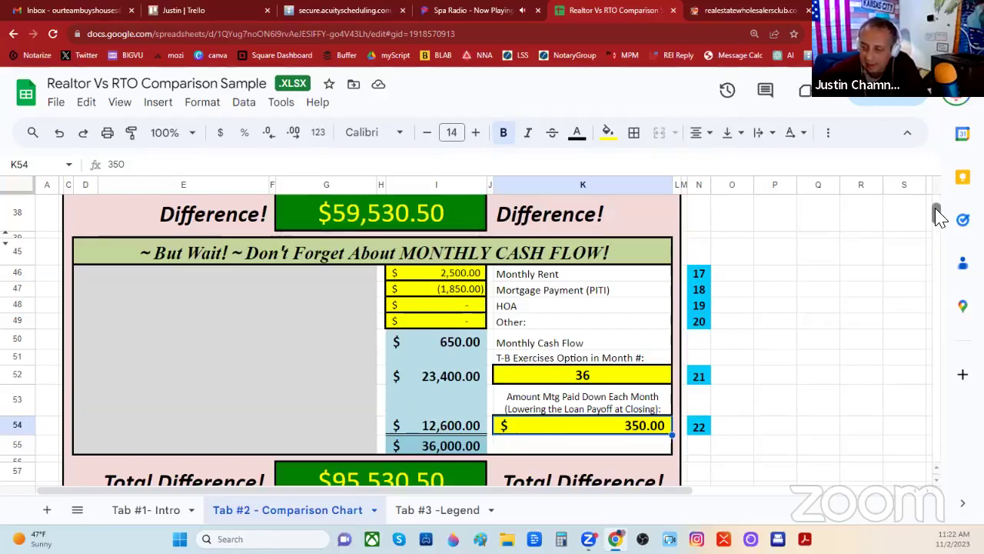
scroll(937, 215, "down", 5)
scroll(938, 217, "up", 2)
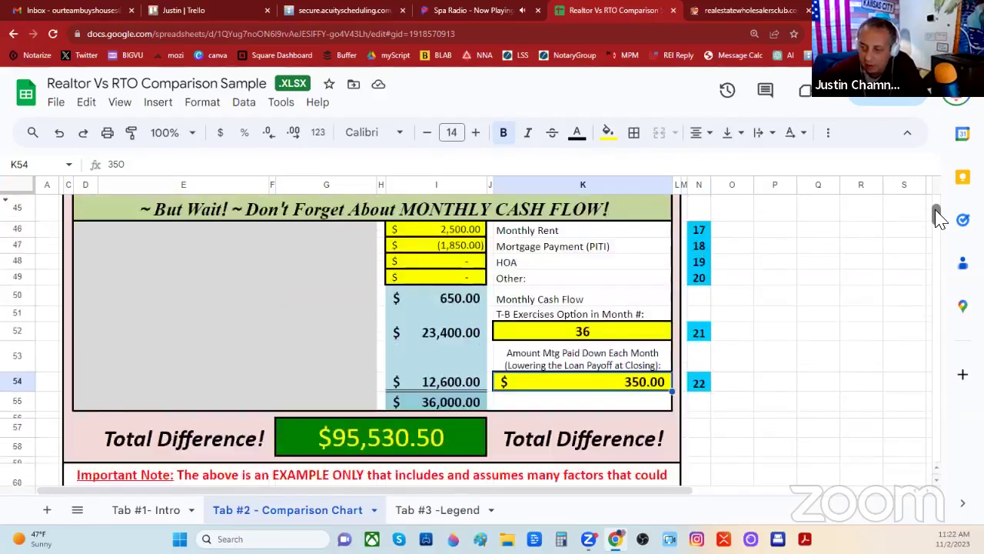
scroll(938, 216, "up", 1)
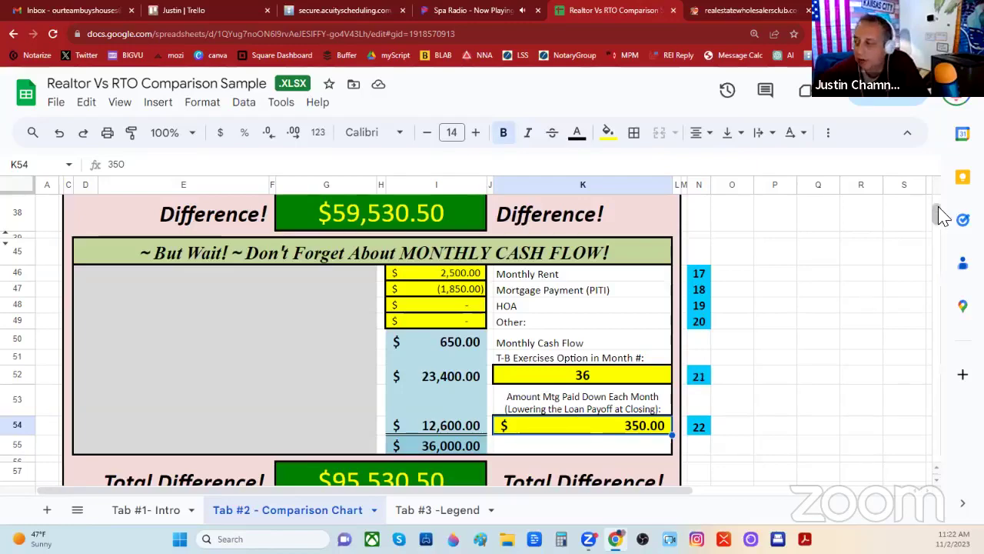
scroll(939, 216, "down", 3)
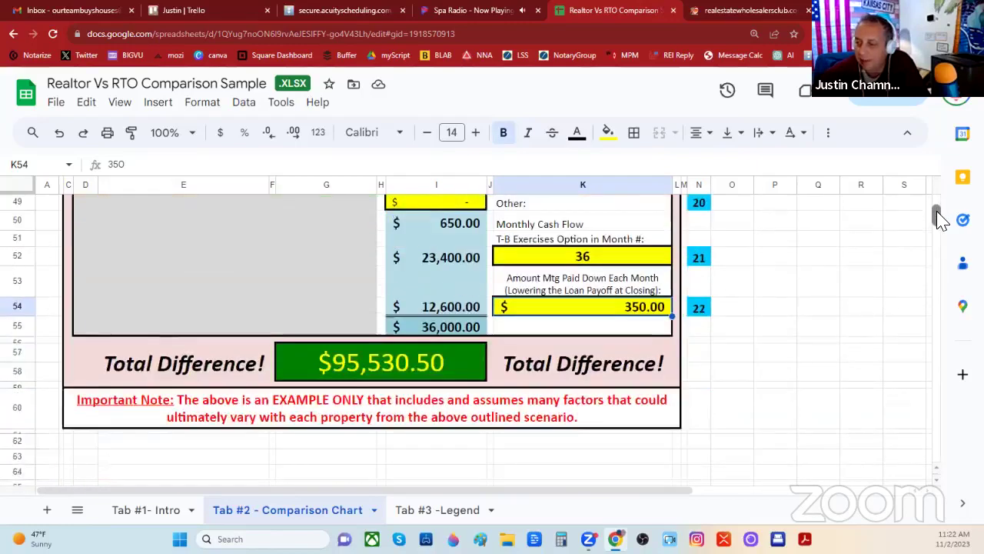
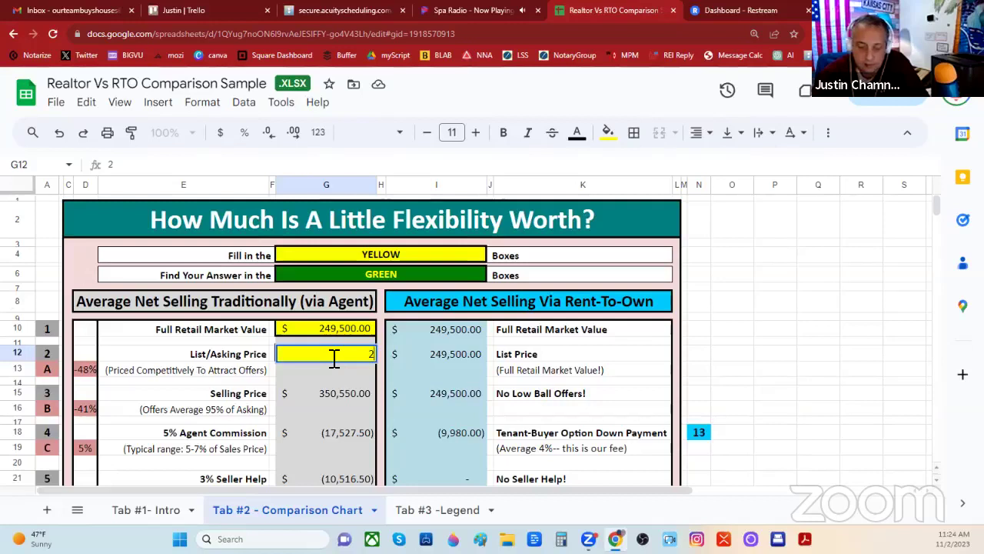
- Set the agent-side List/Asking Price to 231900
type("31900")
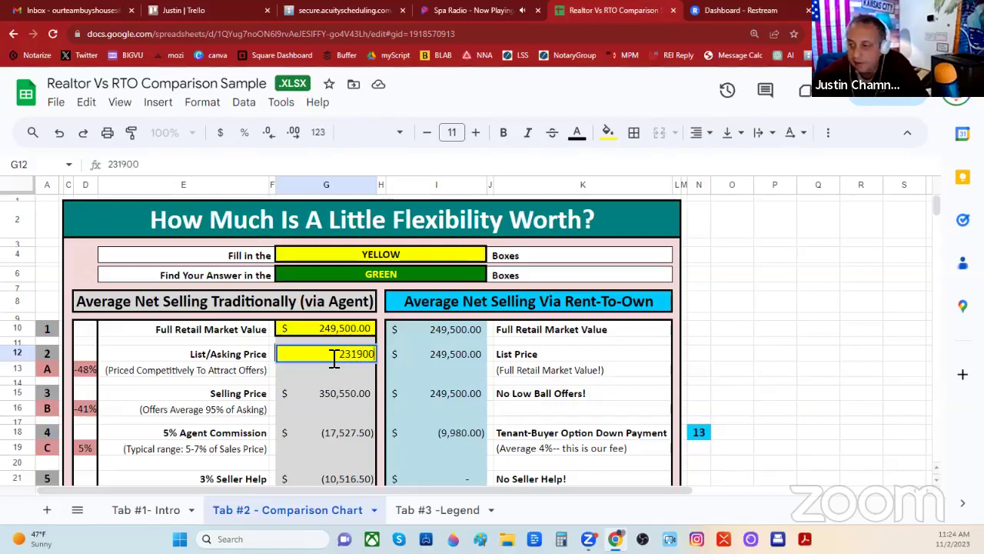
left_click(323, 371)
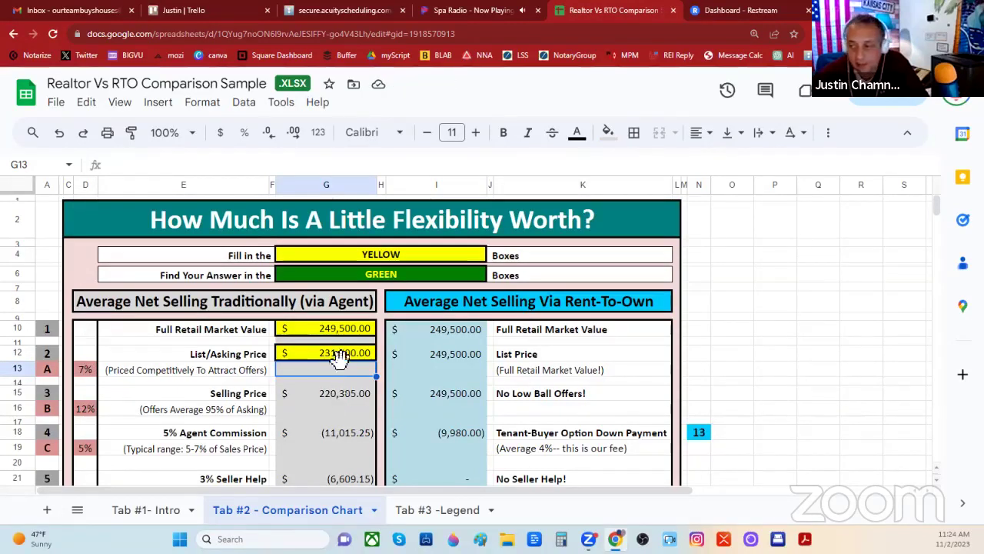
- Set the List/Asking Price in the agent column to 249500, matching the Full Retail Market Value
double_click(343, 358)
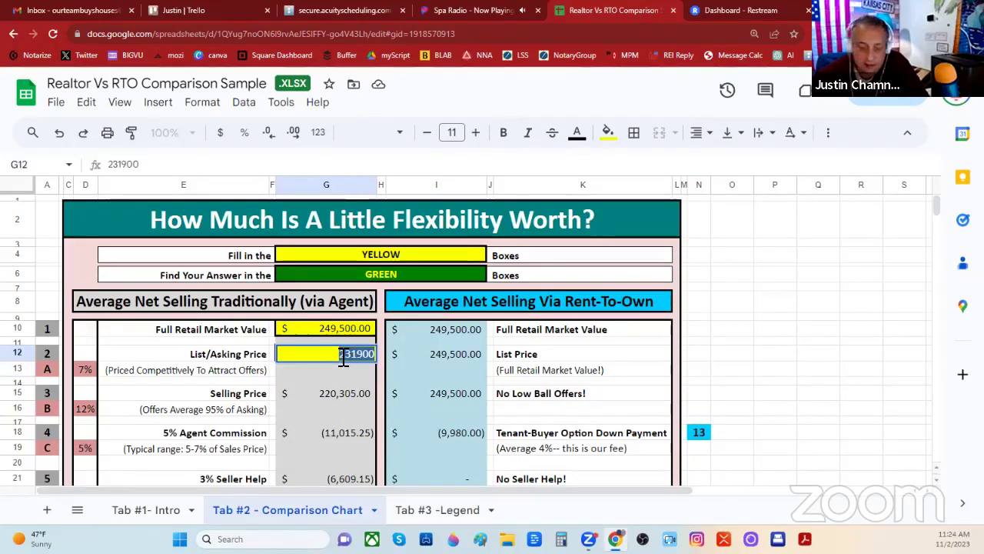
type("249")
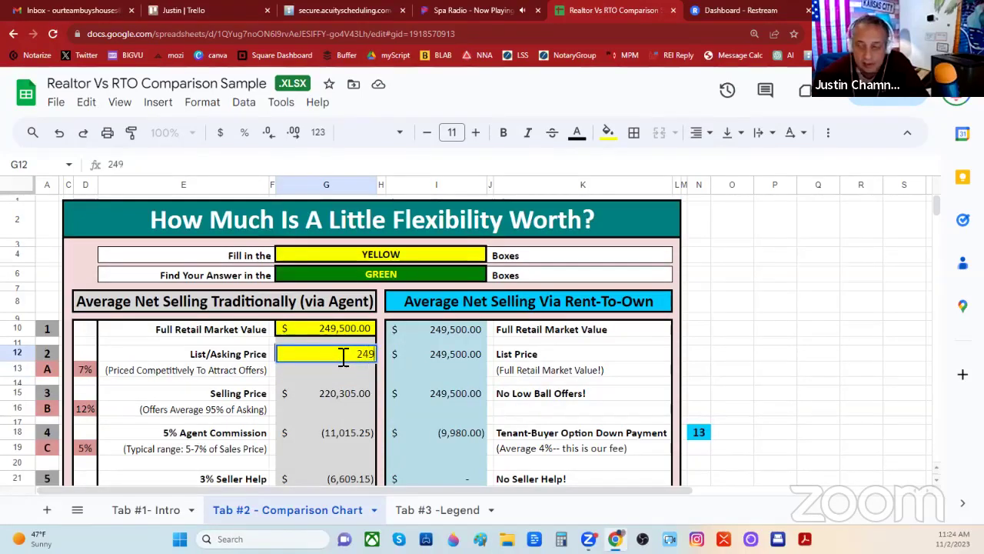
type("5")
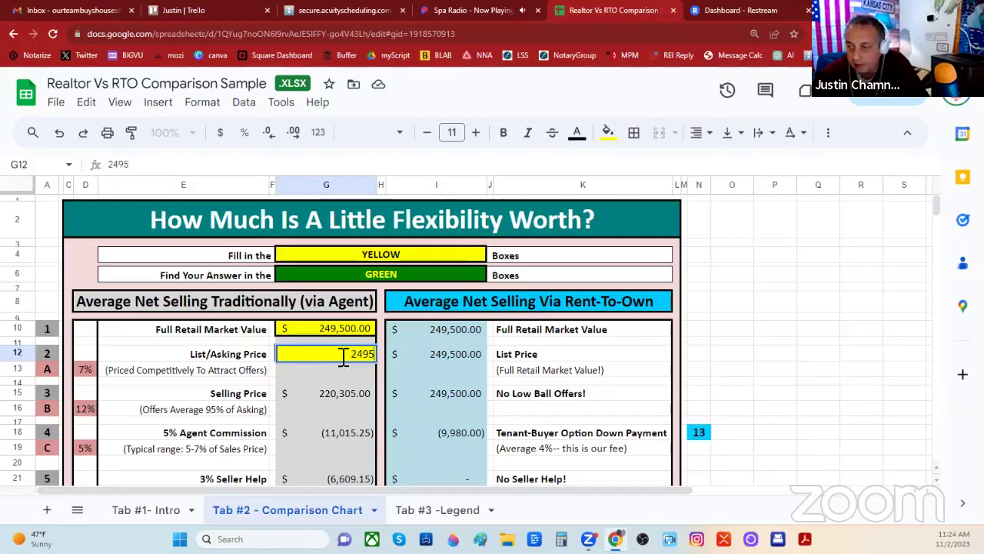
type("00")
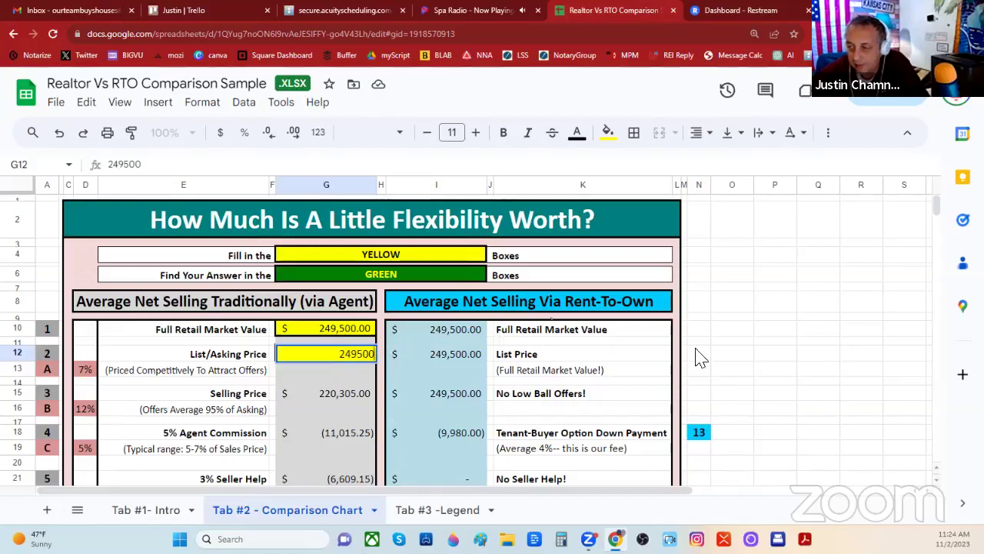
left_click(736, 356)
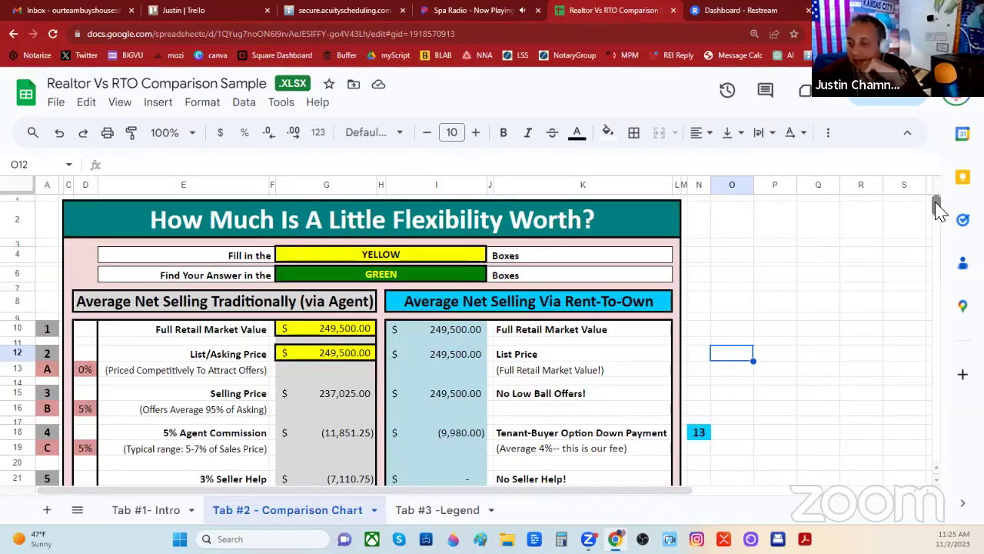
- Set the Subtract Mortgages amount in the agent column to -187000
scroll(936, 212, "down", 2)
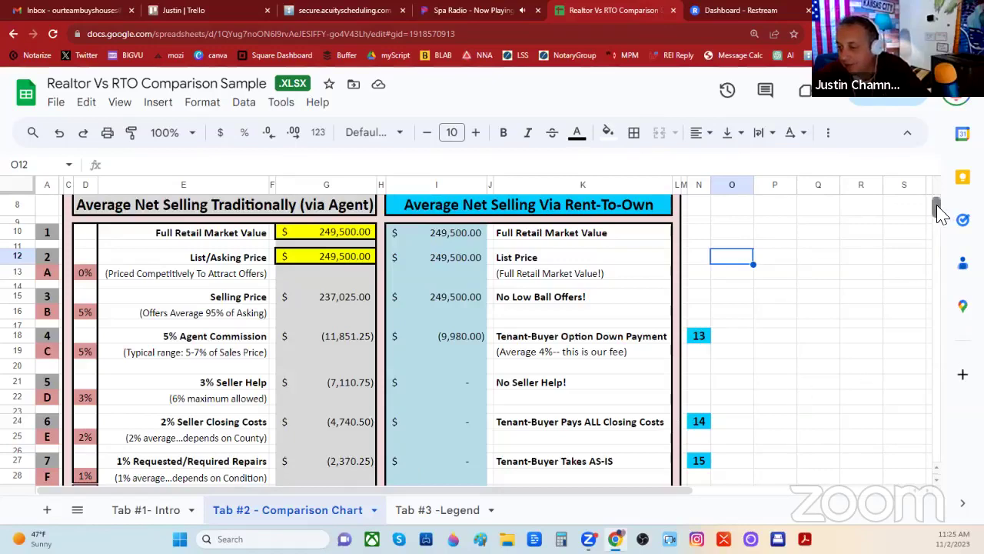
scroll(938, 211, "down", 3)
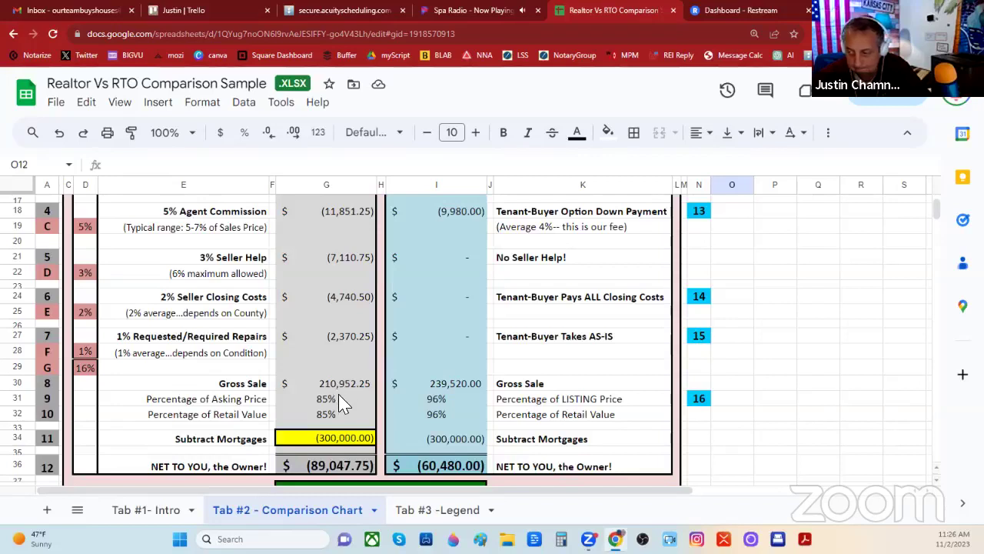
left_click(322, 440)
double_click(320, 443)
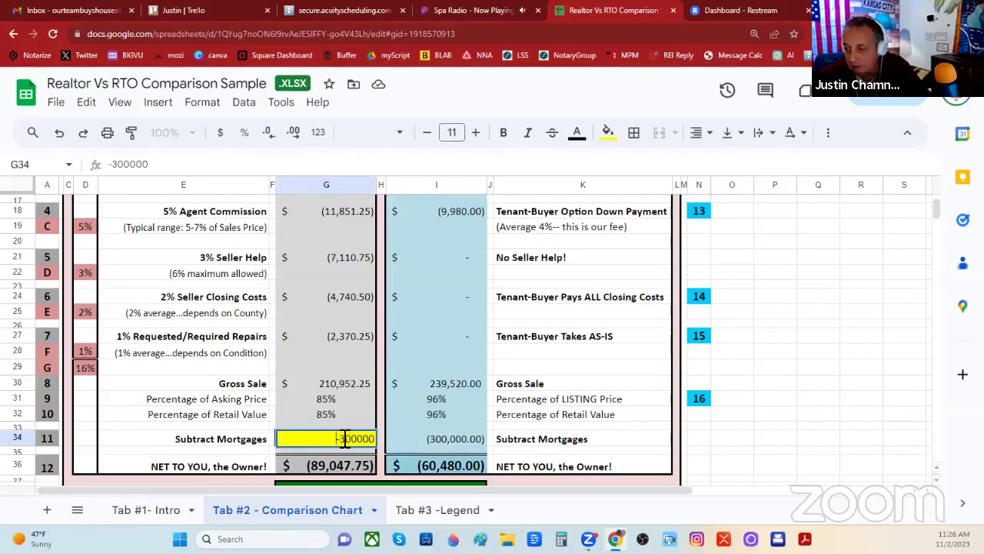
left_click_drag(342, 439, 376, 449)
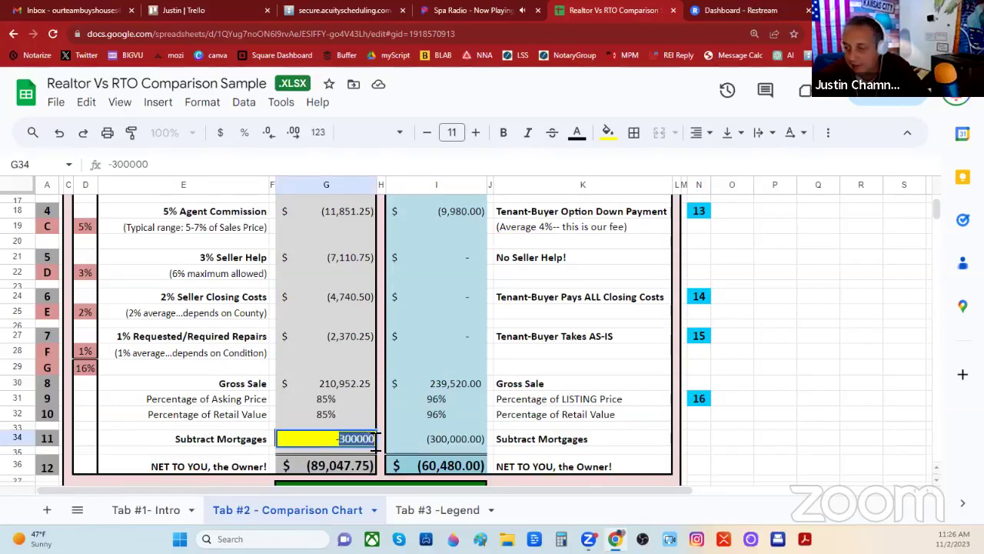
type("187000")
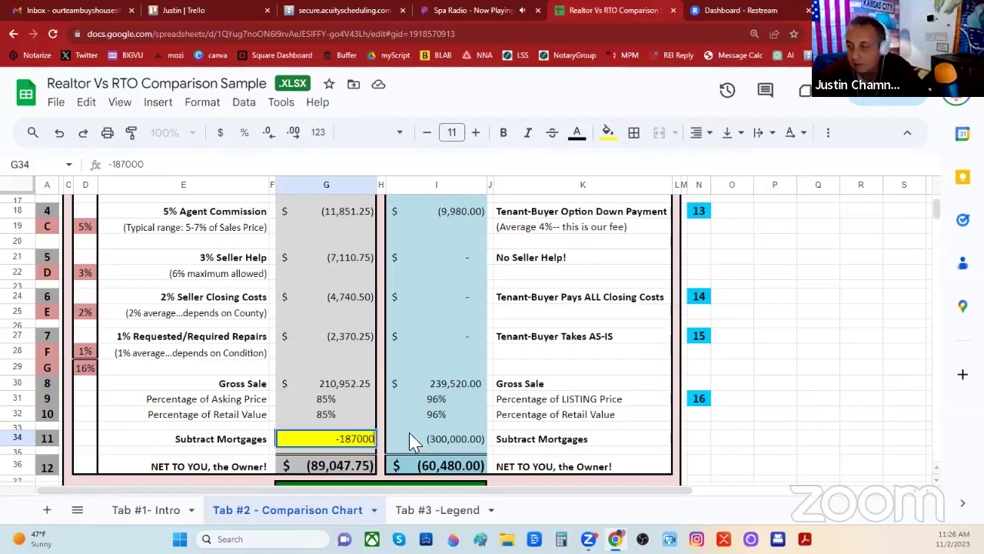
left_click(410, 437)
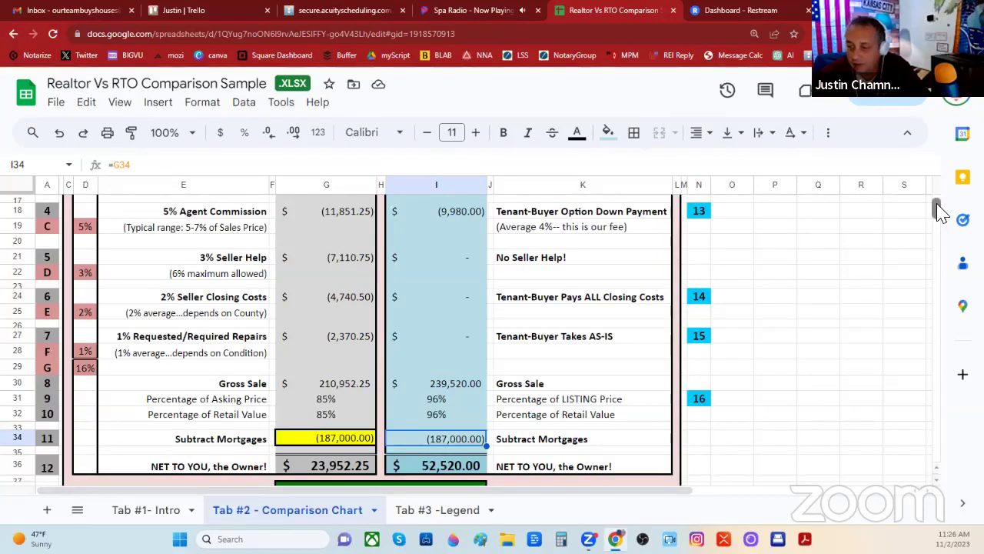
- Examine the net-to-owner amounts, the Difference and the Tenant-Buyer Option Down Payment in the two sale columns
scroll(939, 214, "down", 3)
scroll(940, 214, "up", 1)
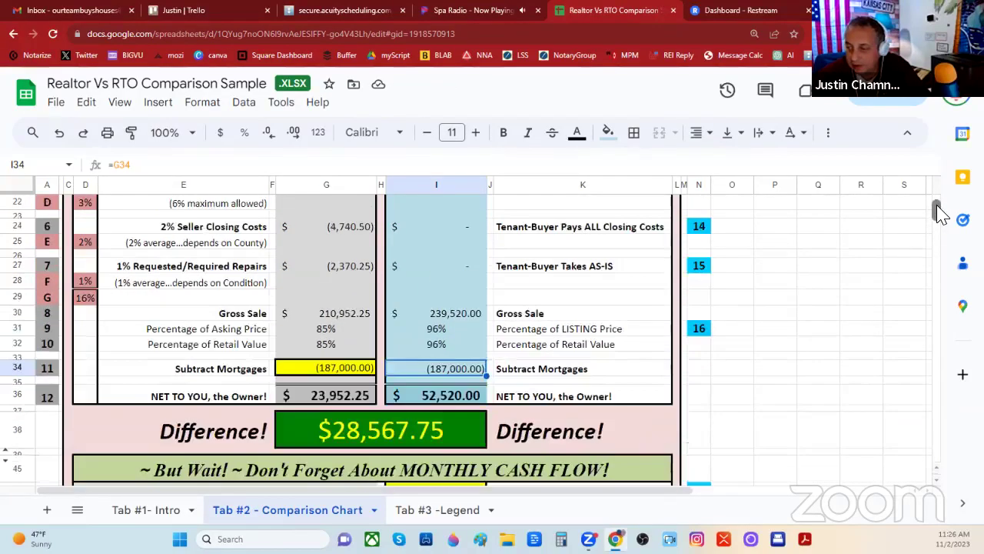
scroll(939, 214, "up", 1)
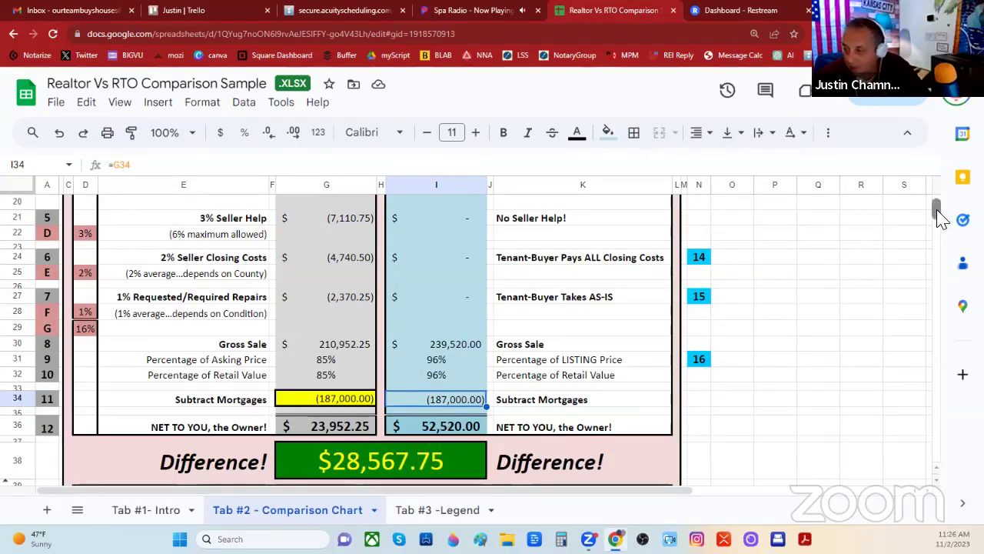
mouse_move(942, 218)
left_mouse_down()
mouse_move(939, 205)
mouse_move(942, 217)
left_mouse_up()
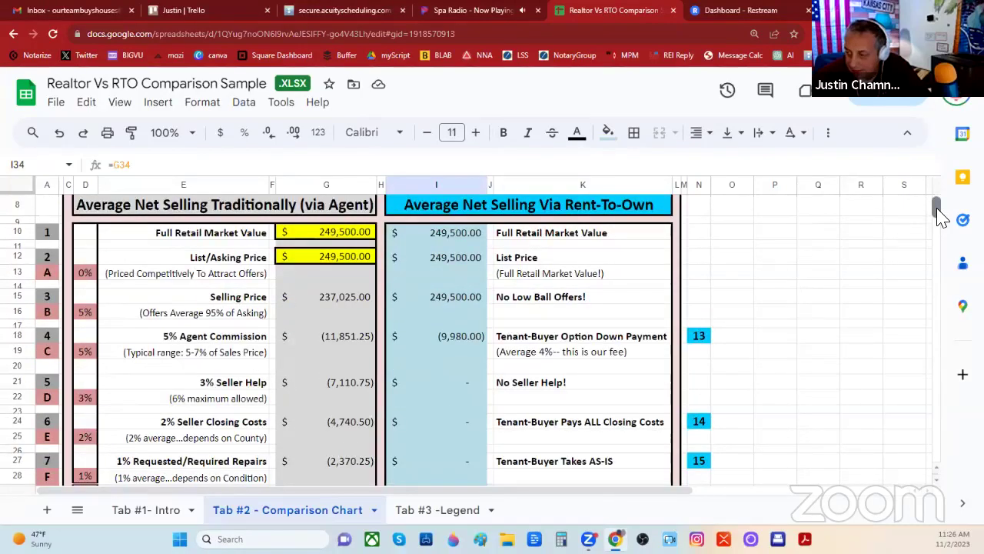
left_click(465, 340)
left_click(491, 343)
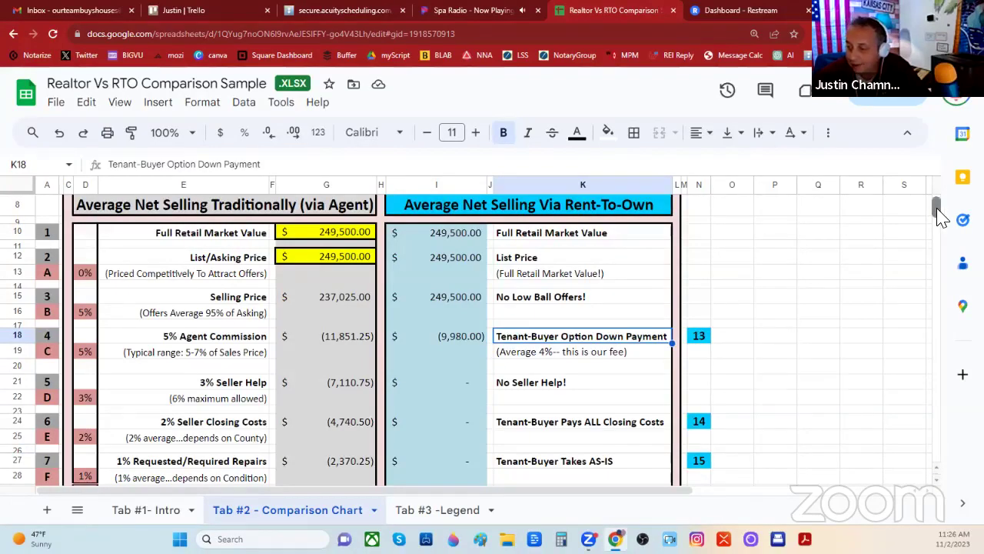
scroll(940, 216, "down", 5)
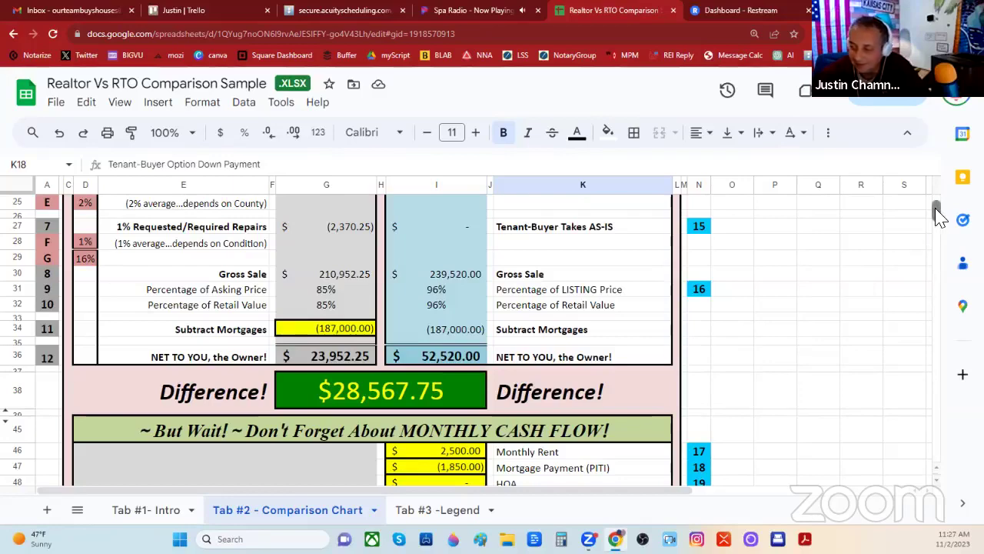
scroll(937, 216, "down", 3)
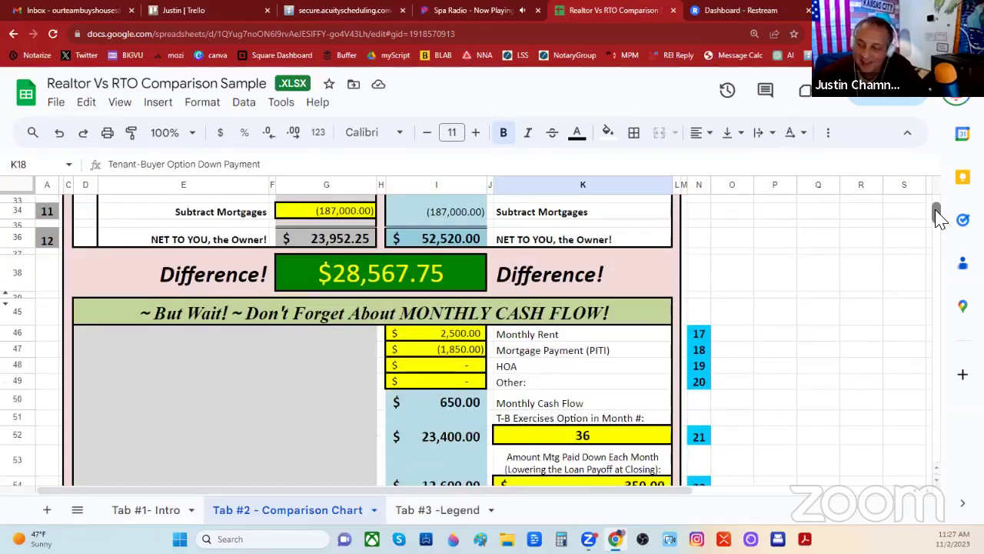
- Set the Monthly Rent in the monthly cash flow section to 1650
scroll(936, 216, "down", 1)
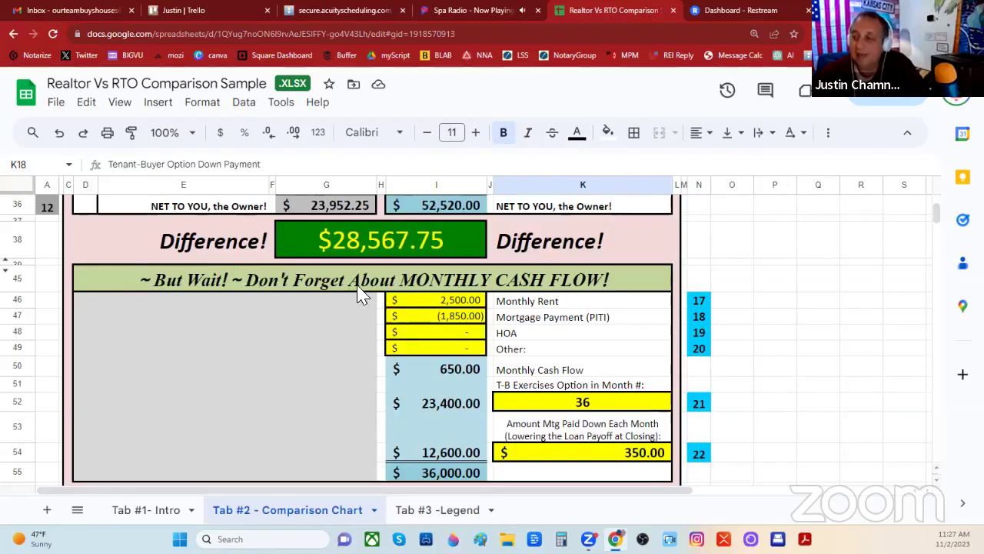
double_click(445, 303)
double_click(445, 302)
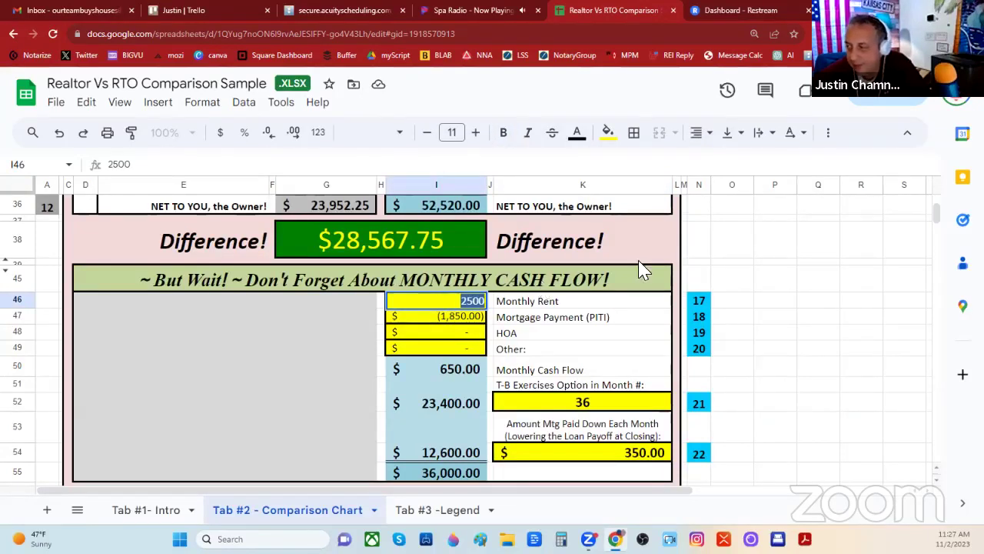
scroll(936, 216, "up", 5)
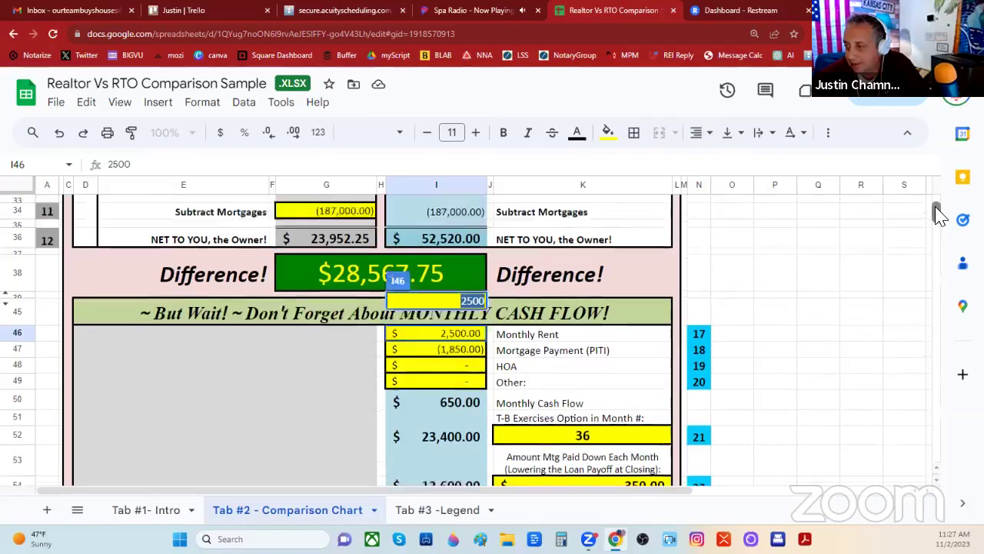
scroll(936, 212, "up", 5)
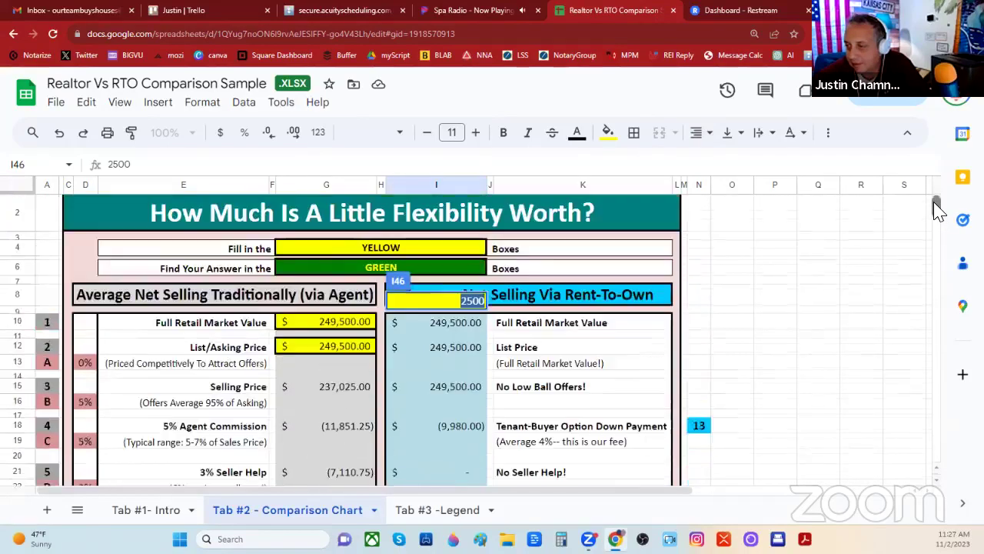
scroll(937, 211, "down", 6)
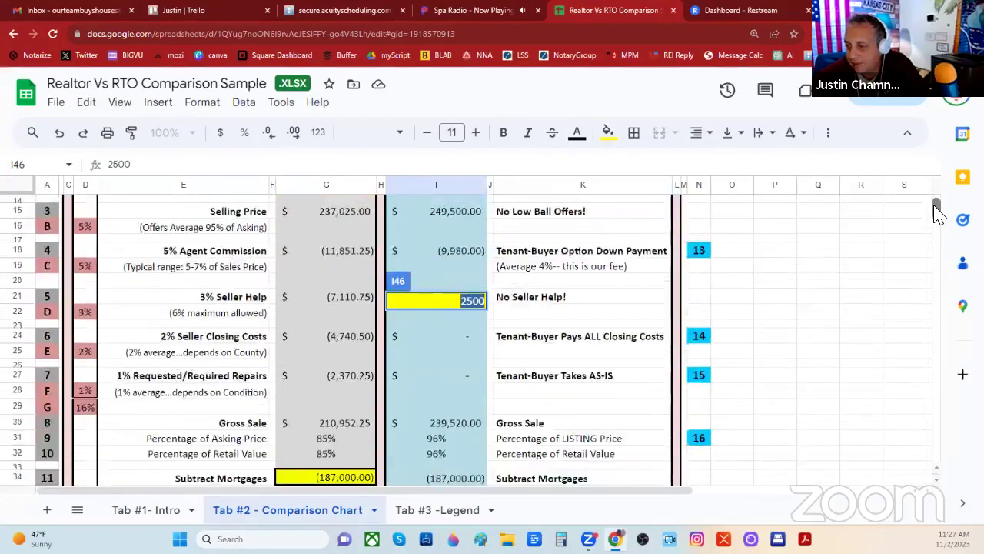
scroll(937, 216, "down", 5)
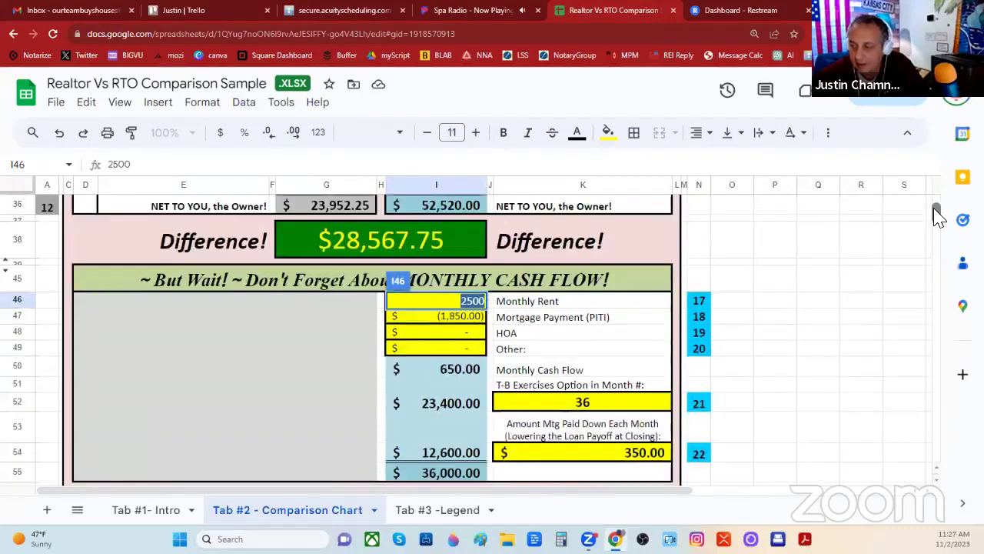
scroll(937, 218, "down", 2)
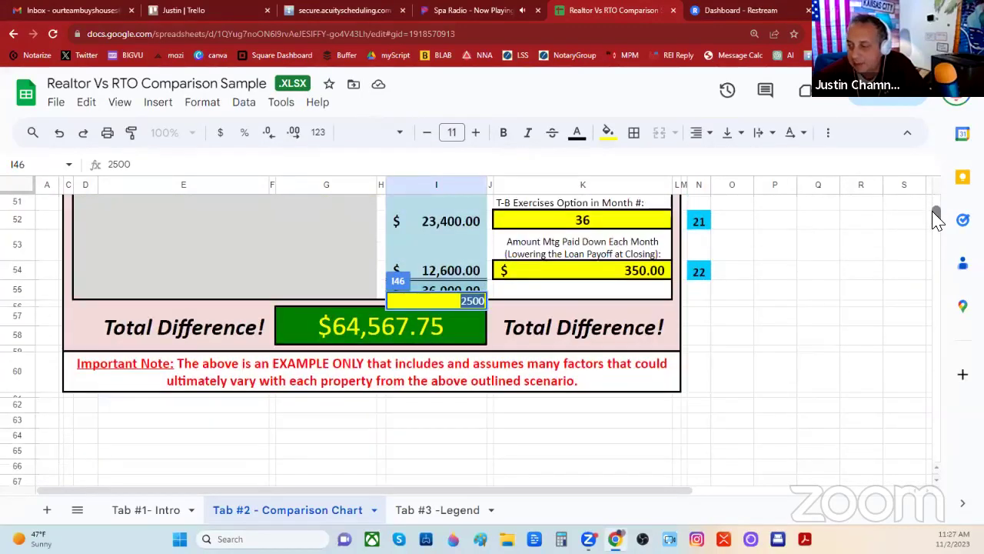
scroll(937, 218, "up", 4)
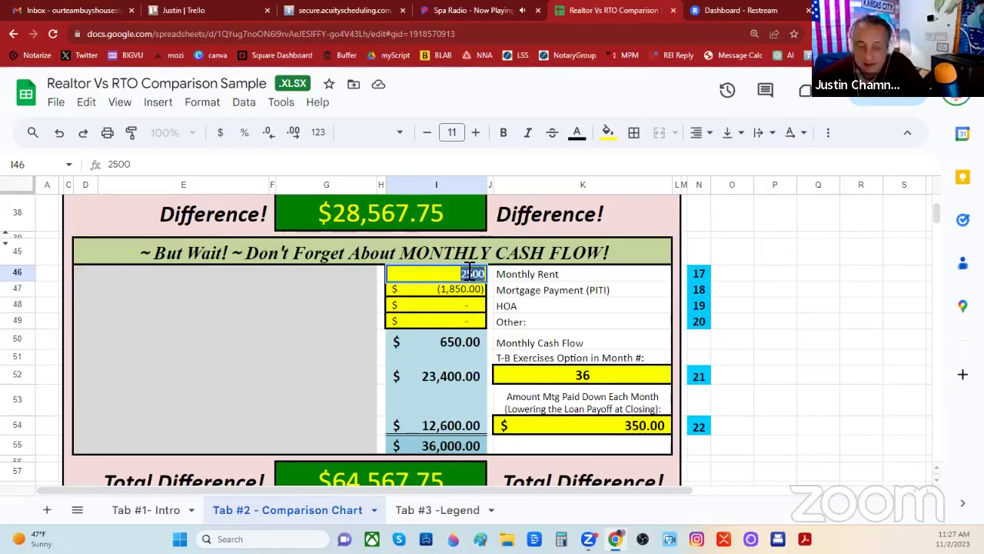
type("16")
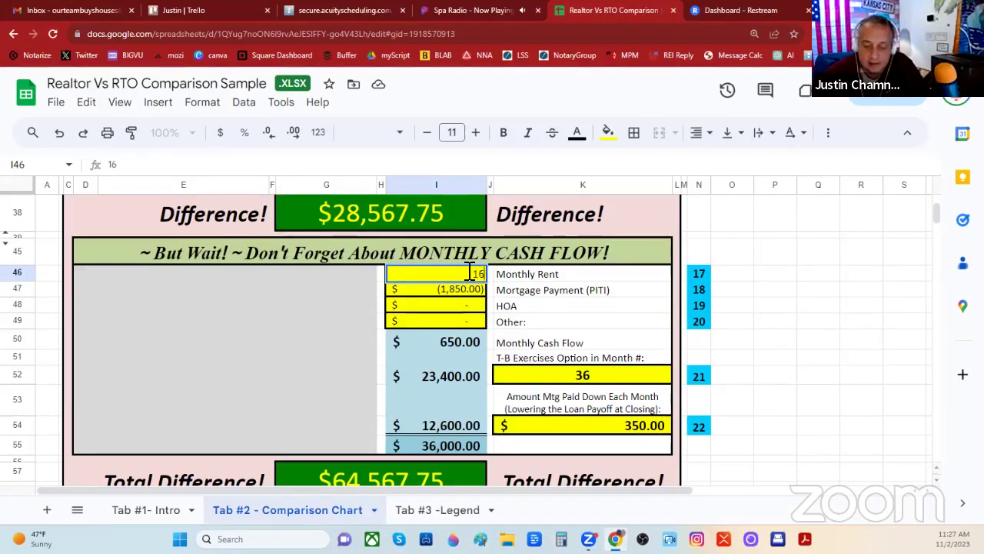
type("50")
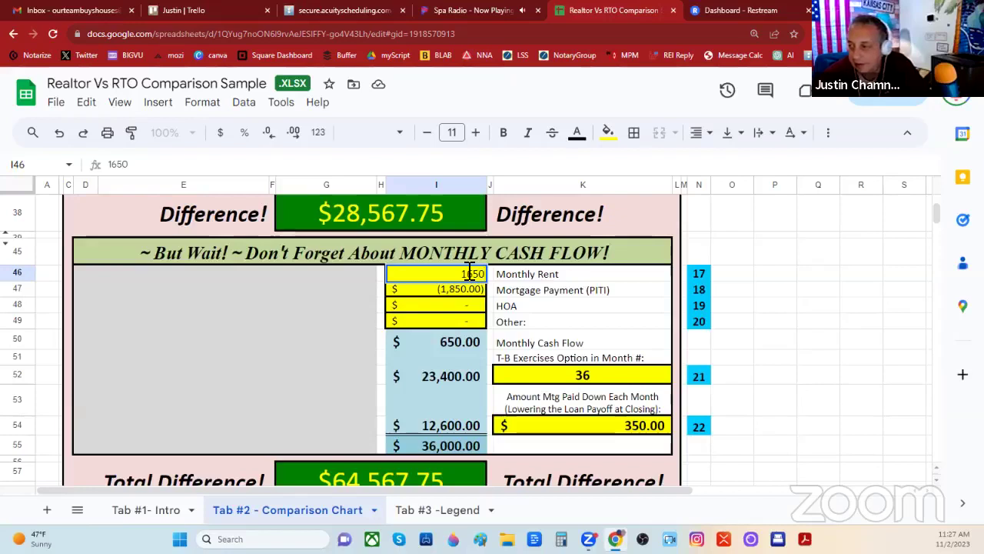
left_click(752, 295)
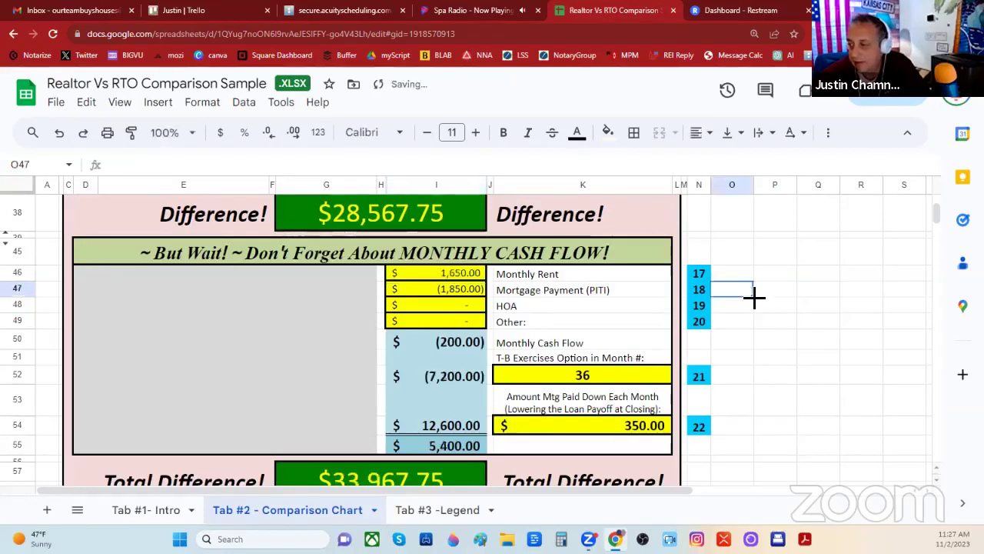
- Set the Monthly Rent in the monthly cash flow section to 2450
left_click(452, 277)
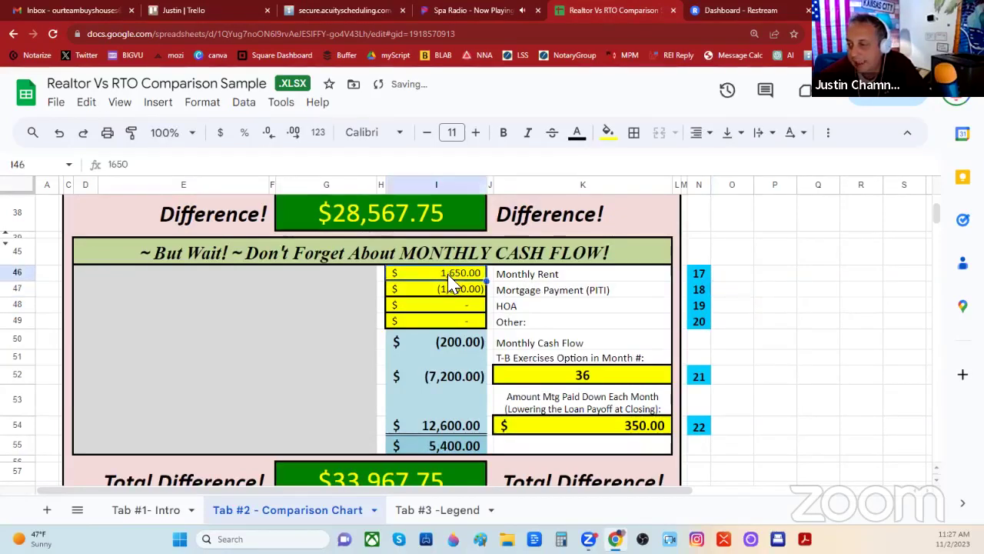
double_click(451, 276)
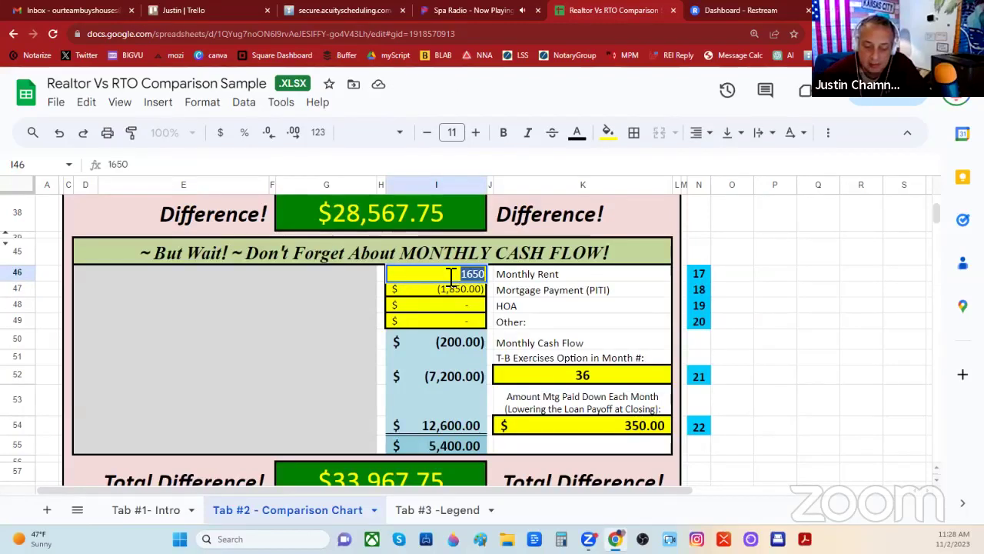
type("245")
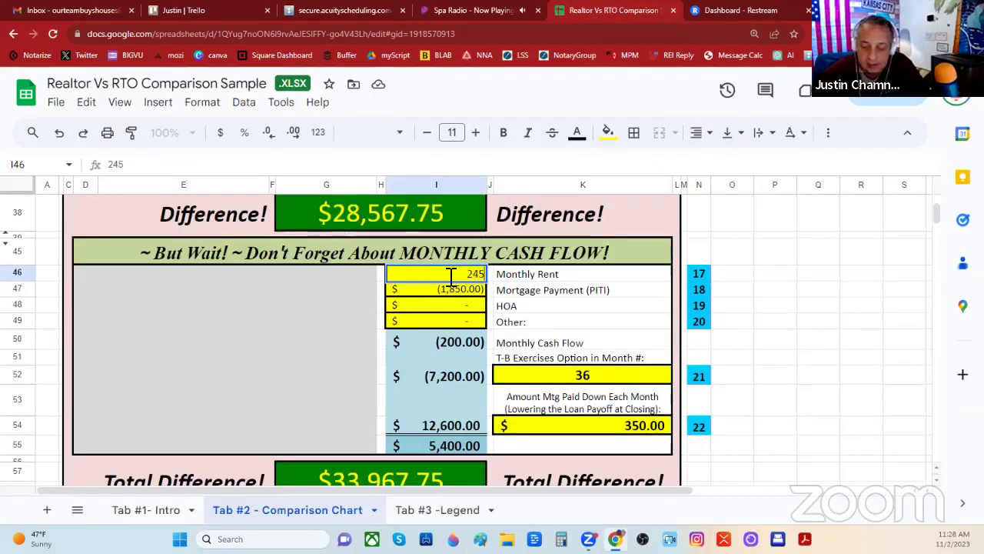
type("0")
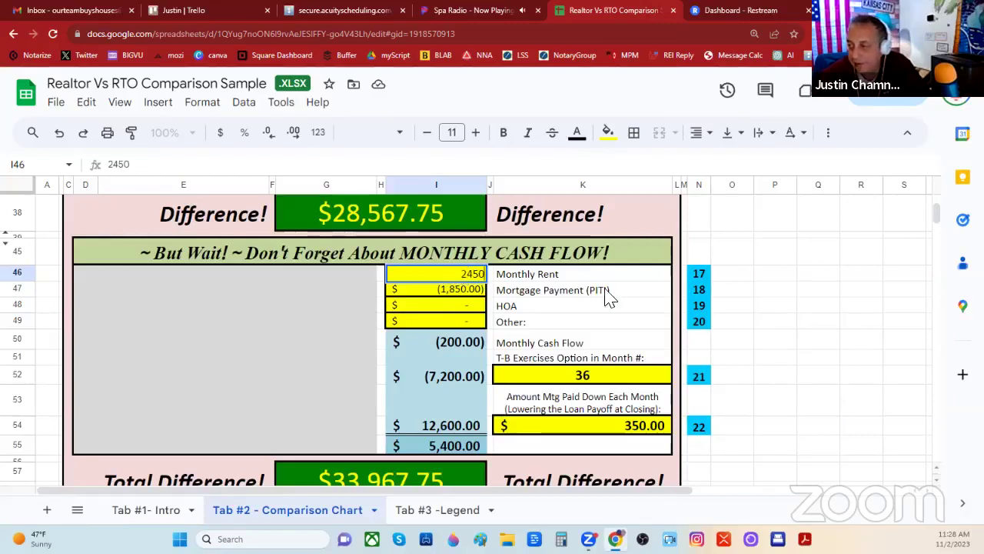
key("Return")
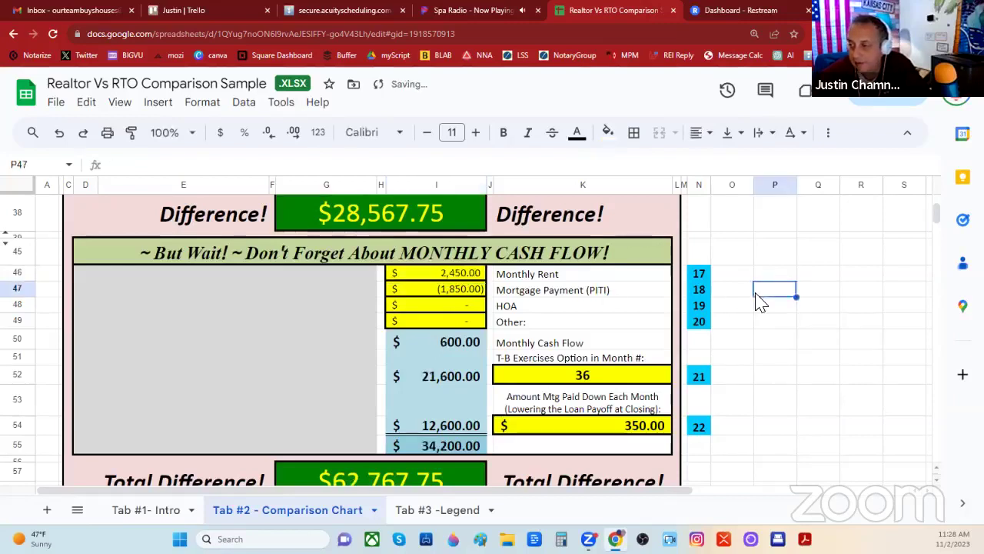
- Set the Mortgage Payment (PITI) in the monthly cash flow section to -1650
double_click(440, 292)
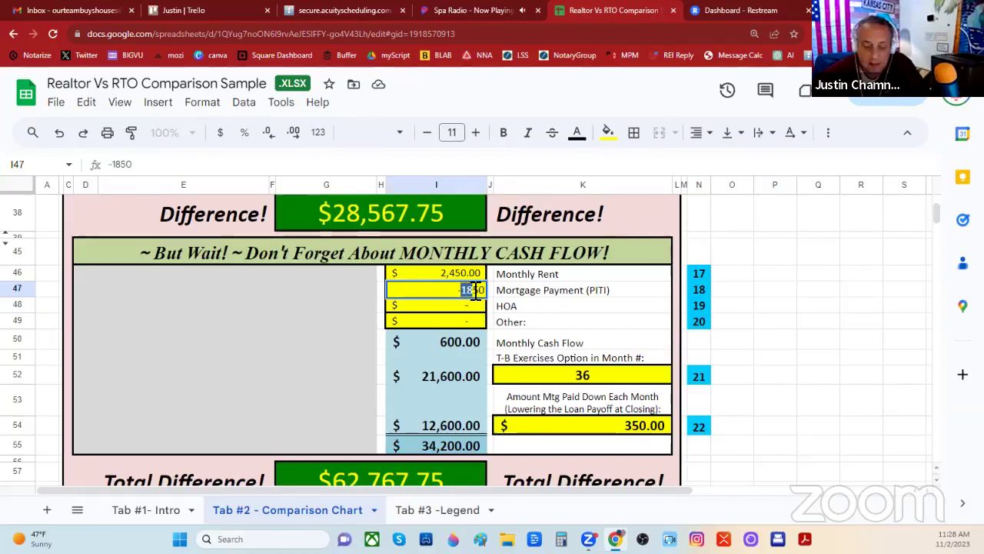
key("BackSpace")
type("6")
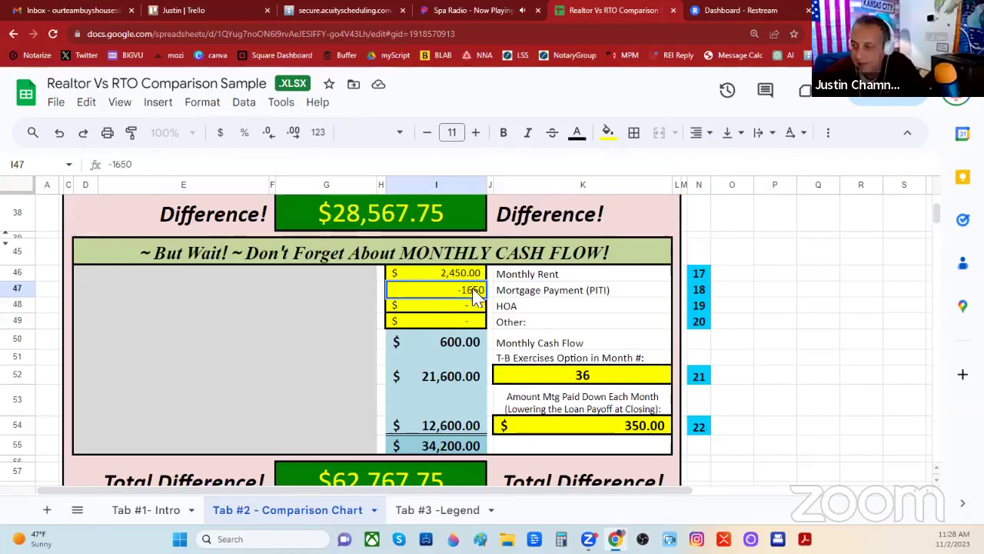
left_click(727, 293)
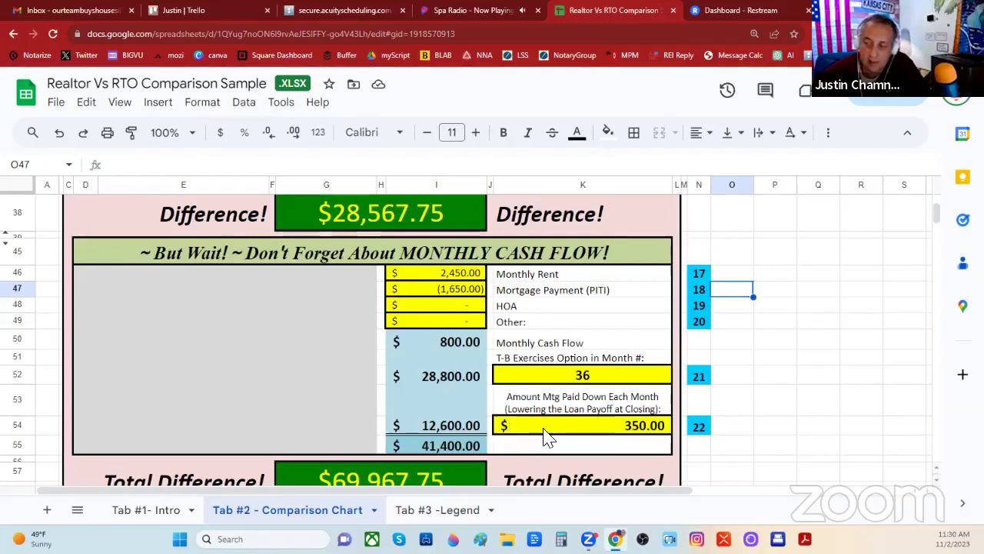
- Examine the Amount Mtg Paid Down Each Month entry and its label in the monthly cash flow section
left_click(593, 436)
double_click(628, 428)
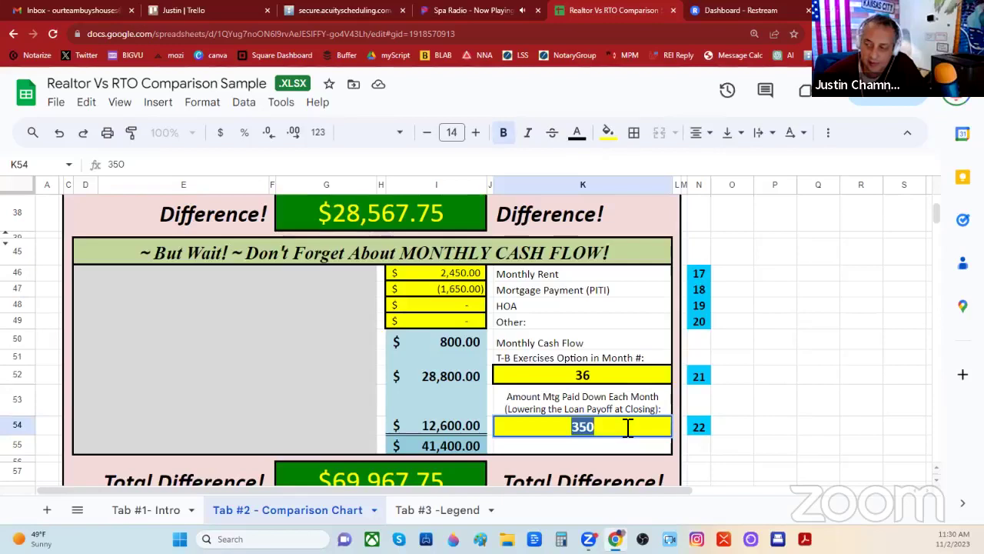
left_click(628, 428)
left_click(538, 408)
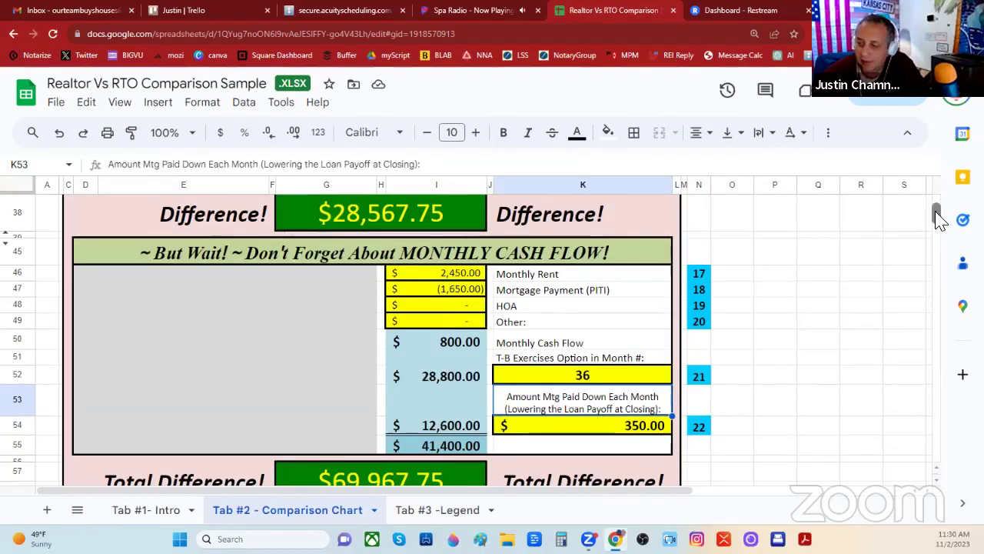
scroll(938, 219, "down", 3)
scroll(938, 219, "up", 4)
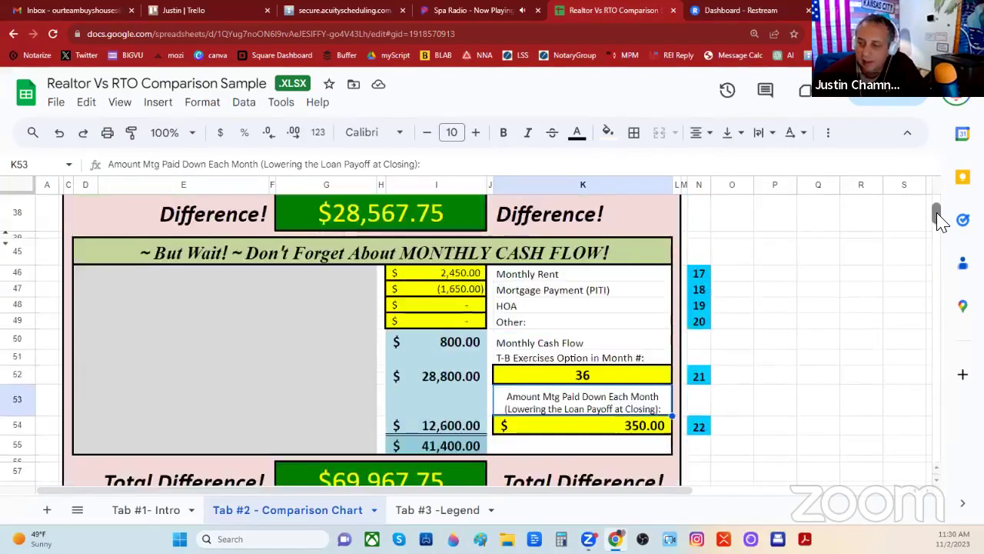
scroll(938, 219, "down", 3)
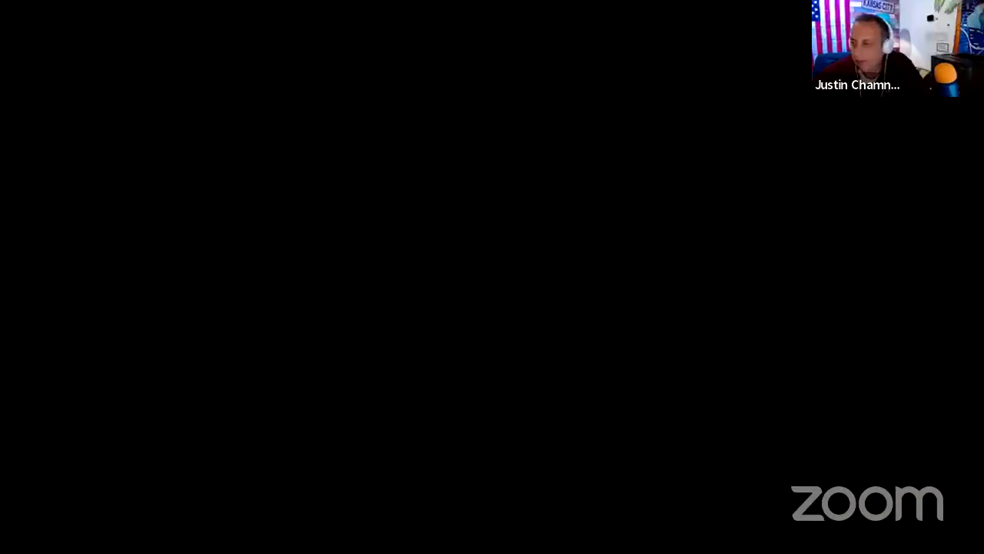
- Inspect the Tenant-Buyer Option Down Payment amount, its formula and the fee note below its label in the rent-to-own column
scroll(938, 223, "up", 5)
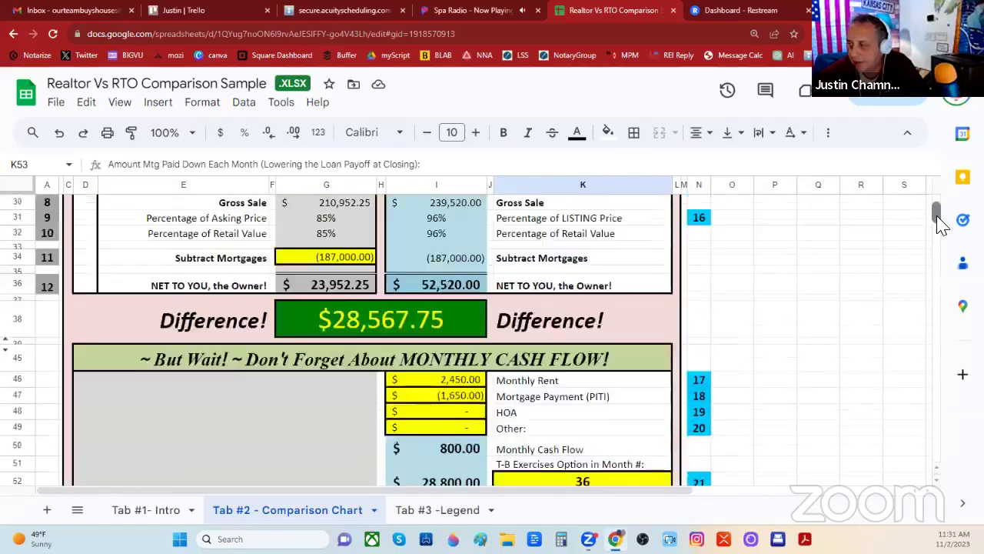
scroll(938, 219, "up", 7)
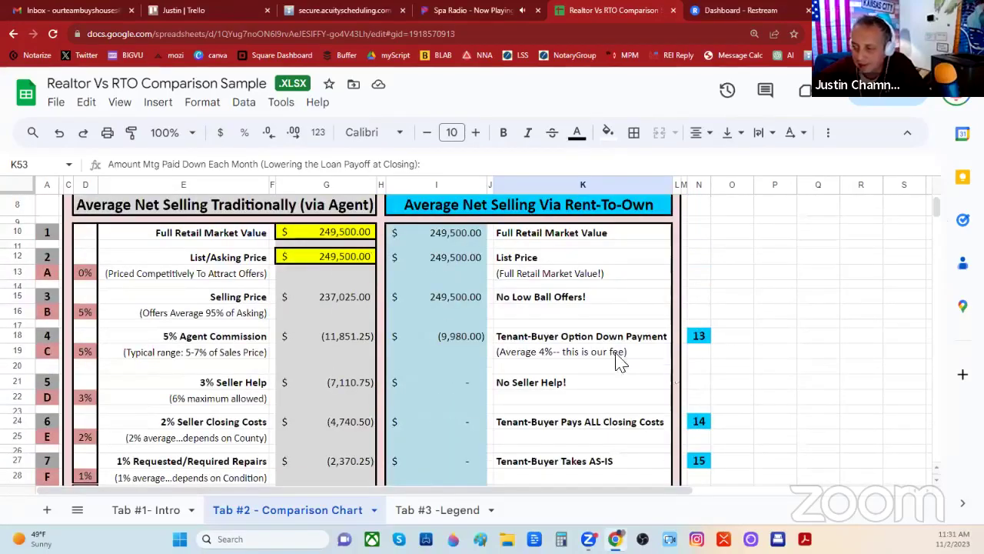
left_click(587, 354)
triple_click(581, 355)
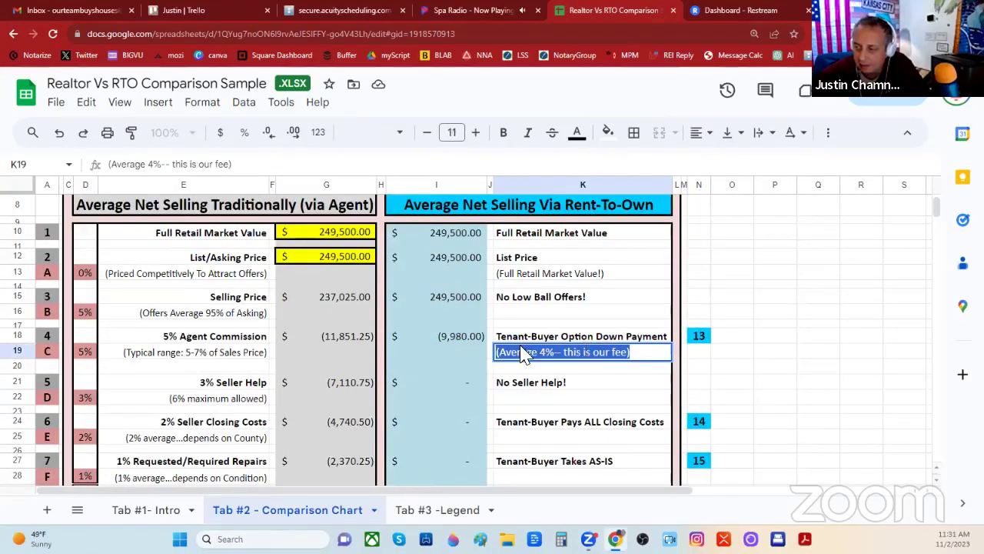
left_click(467, 341)
double_click(467, 337)
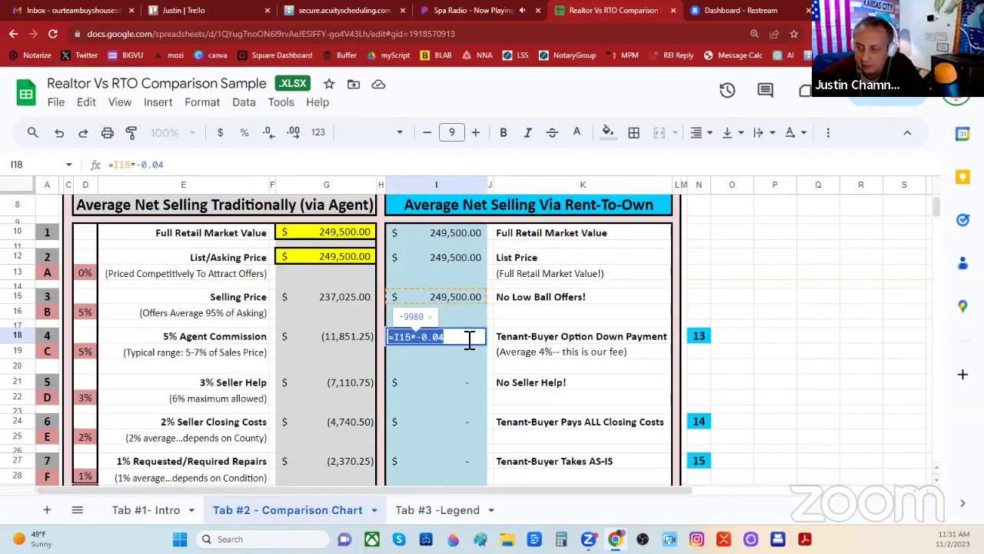
left_click(517, 342)
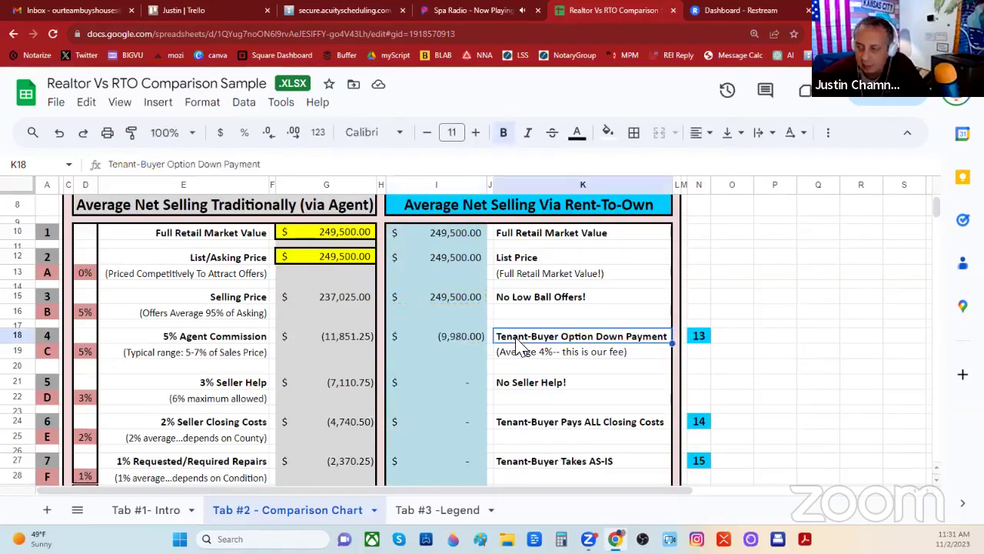
left_click(452, 341)
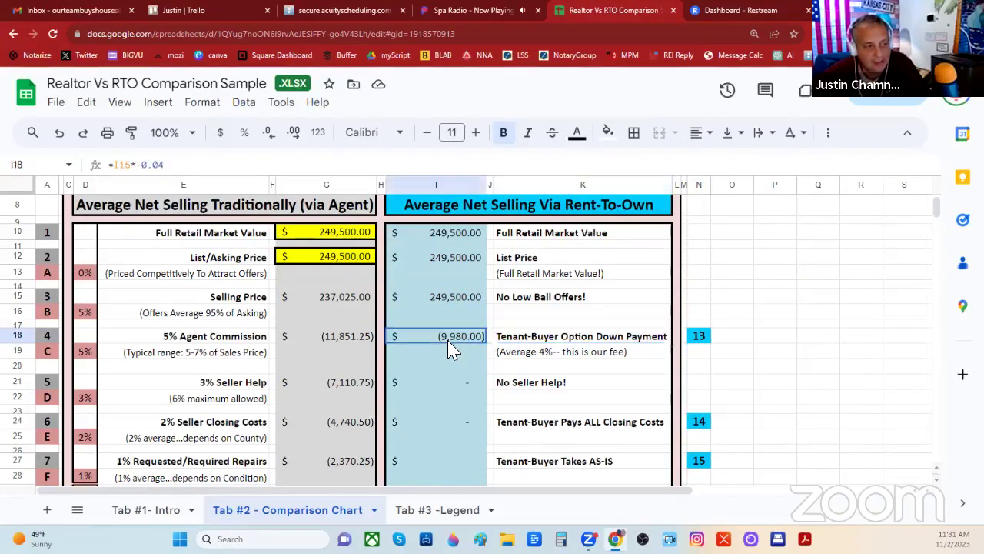
left_click_drag(449, 340, 469, 359)
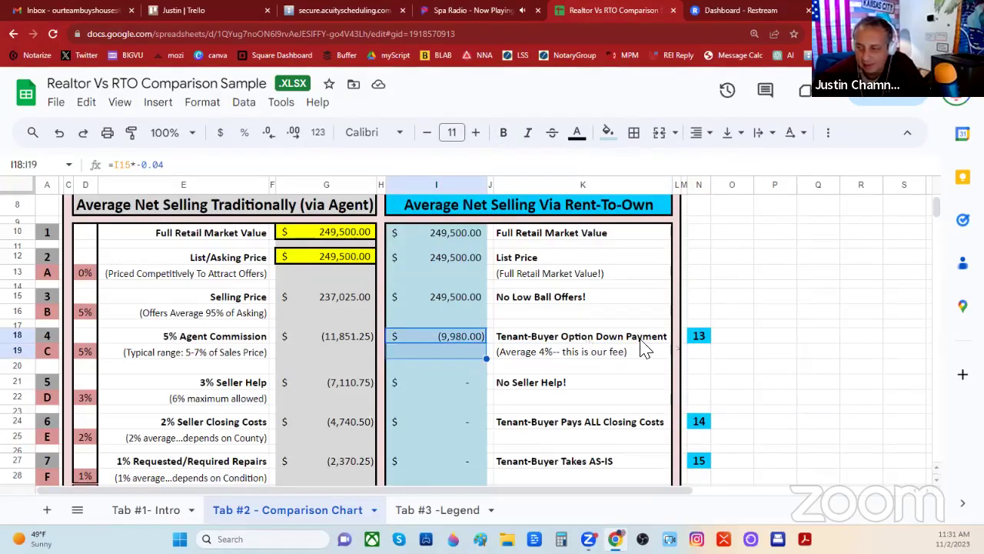
- Review the sale Difference, the monthly cash flow totals and the Tenant-Buyer Option Down Payment row, ending at the chart's heading
left_click_drag(937, 204, 940, 219)
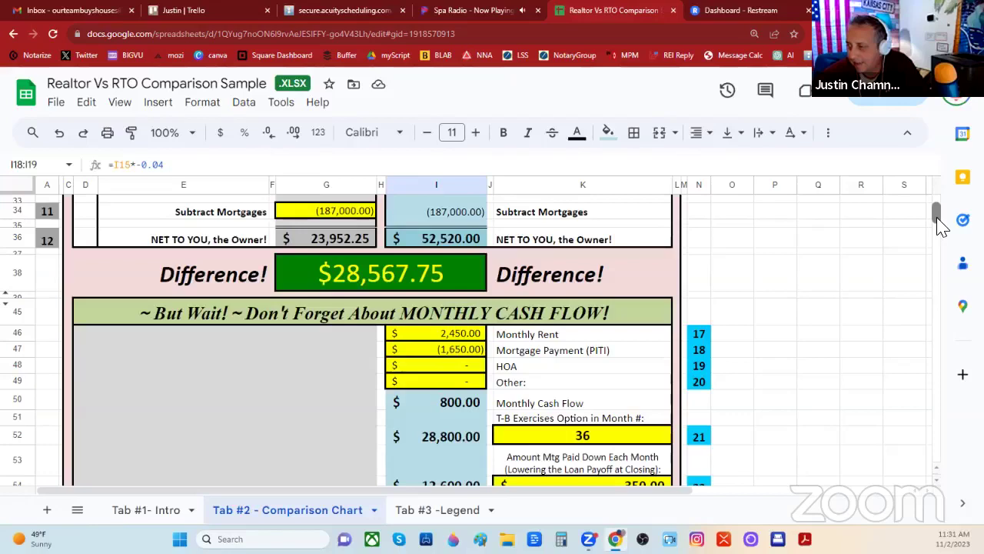
scroll(939, 225, "down", 2)
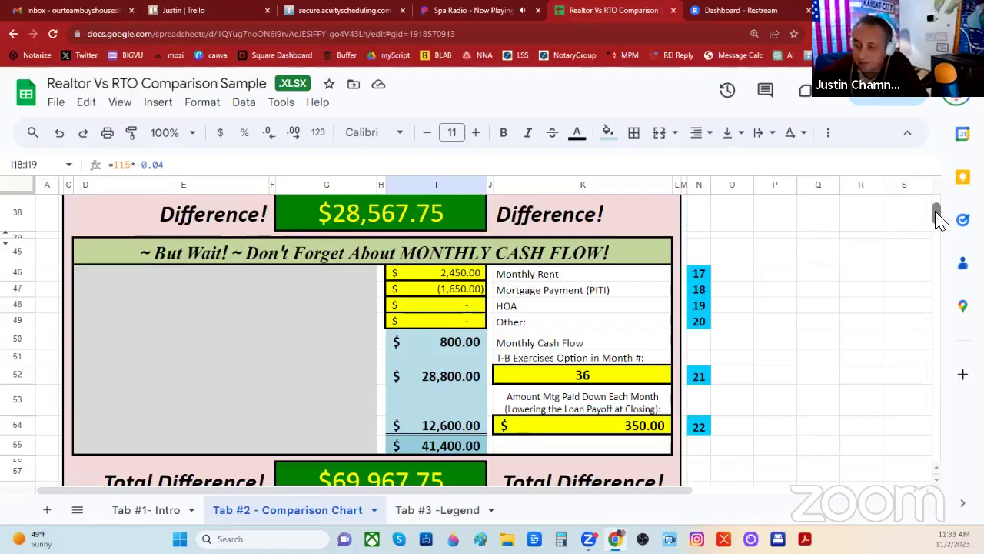
scroll(938, 219, "down", 1)
scroll(938, 219, "down", 2)
scroll(938, 214, "up", 5)
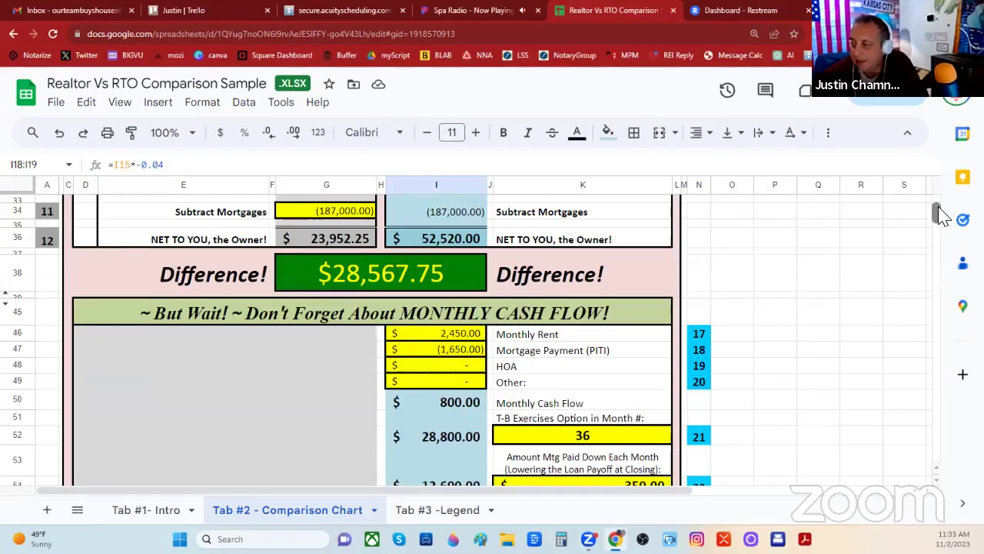
left_click_drag(941, 215, 938, 207)
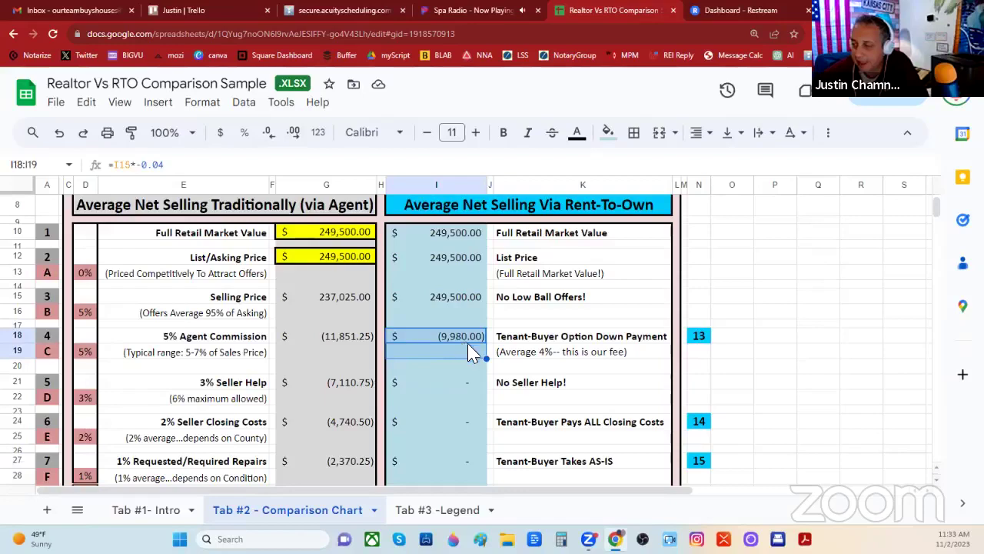
left_click(509, 352)
left_click(537, 339)
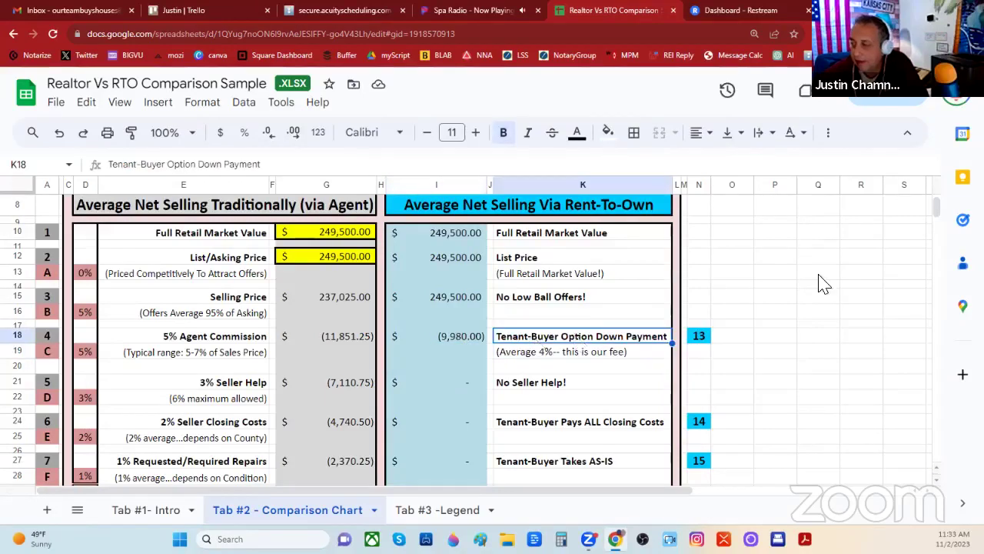
left_click_drag(938, 213, 943, 219)
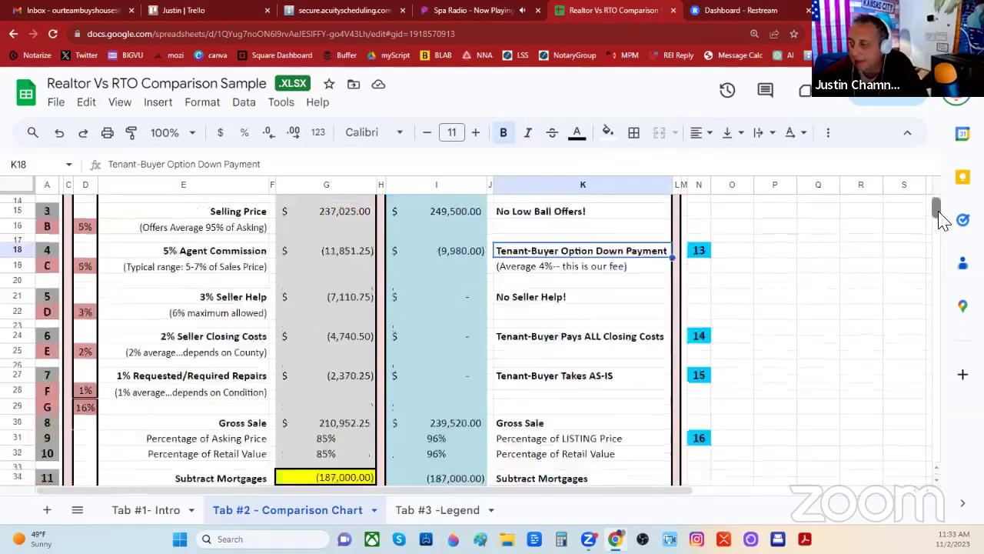
scroll(942, 219, "down", 7)
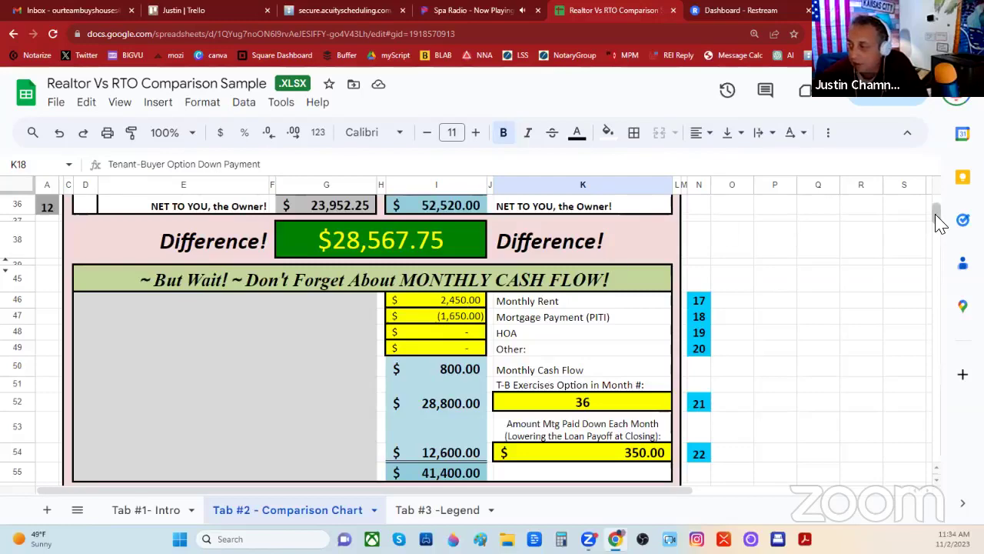
left_click_drag(937, 222, 939, 206)
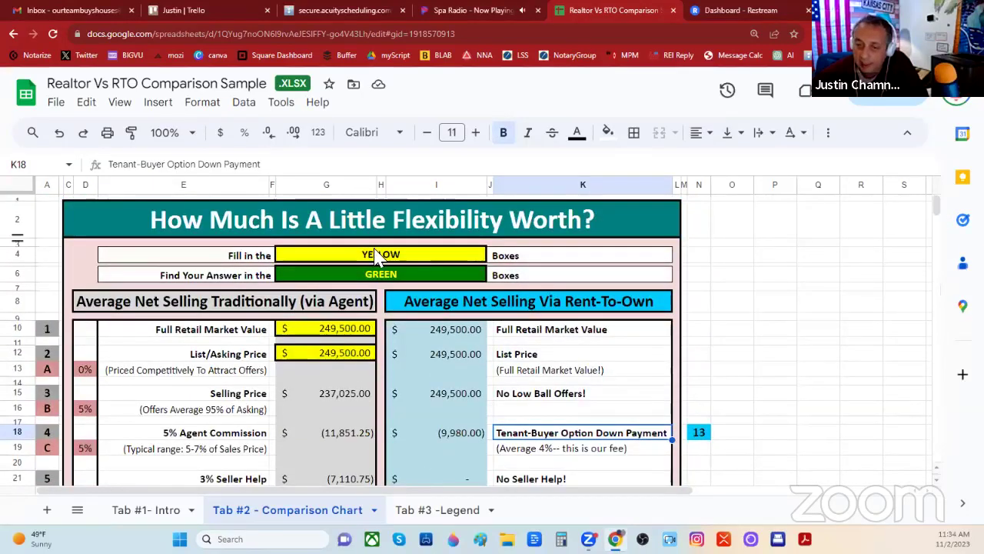
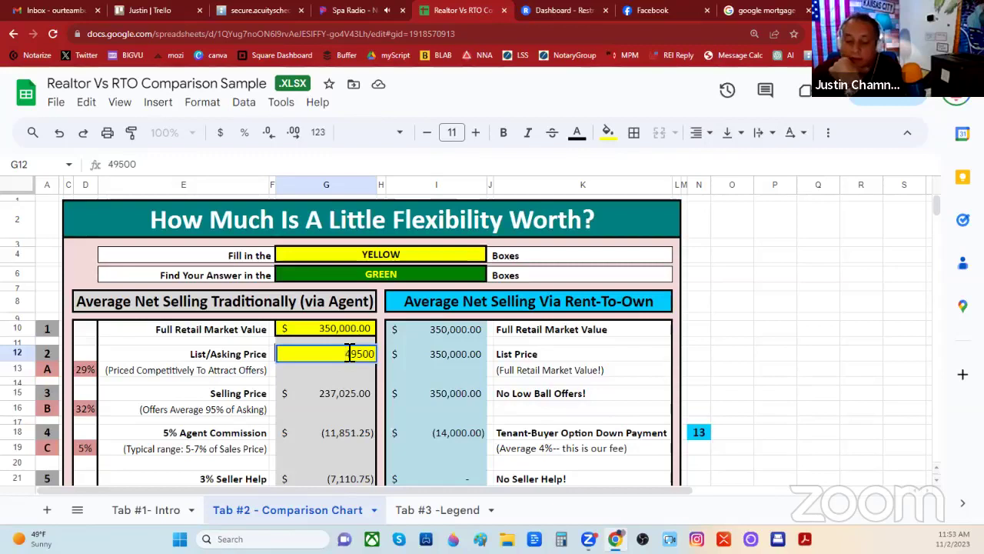
- Set the List/Asking Price in the agent column to 349500
type("3")
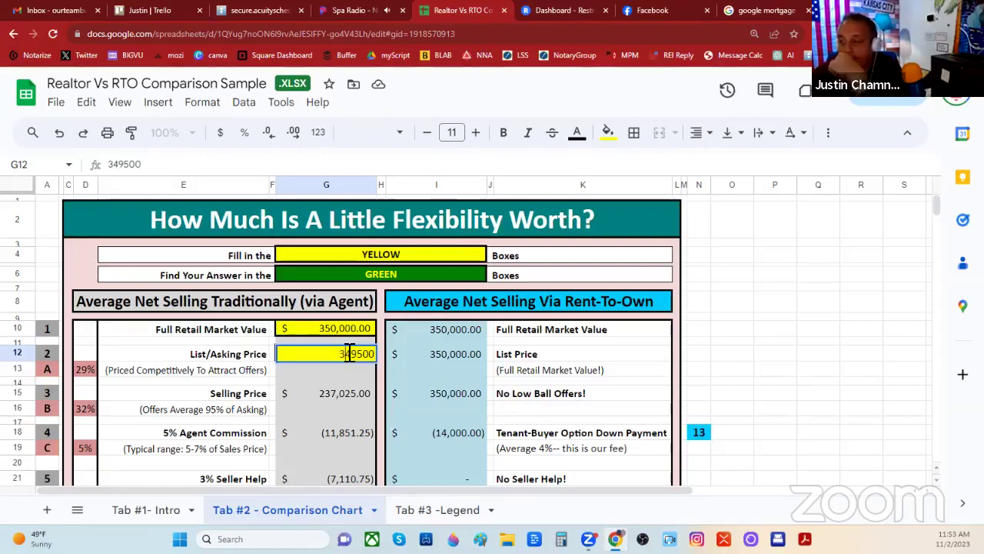
left_click(219, 379)
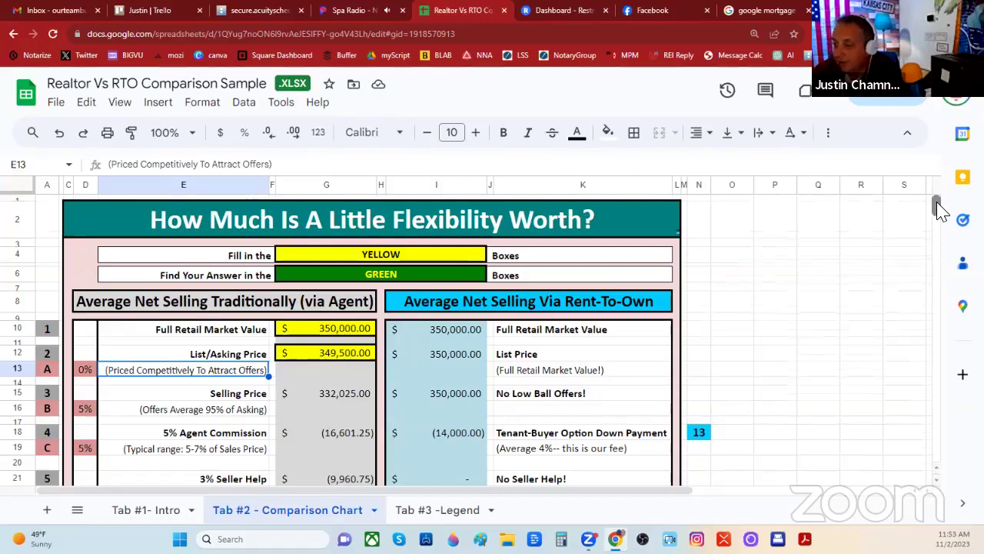
- Set the Subtract Mortgages amount in the agent column to -247000 and check the resulting Difference
scroll(938, 206, "down", 3)
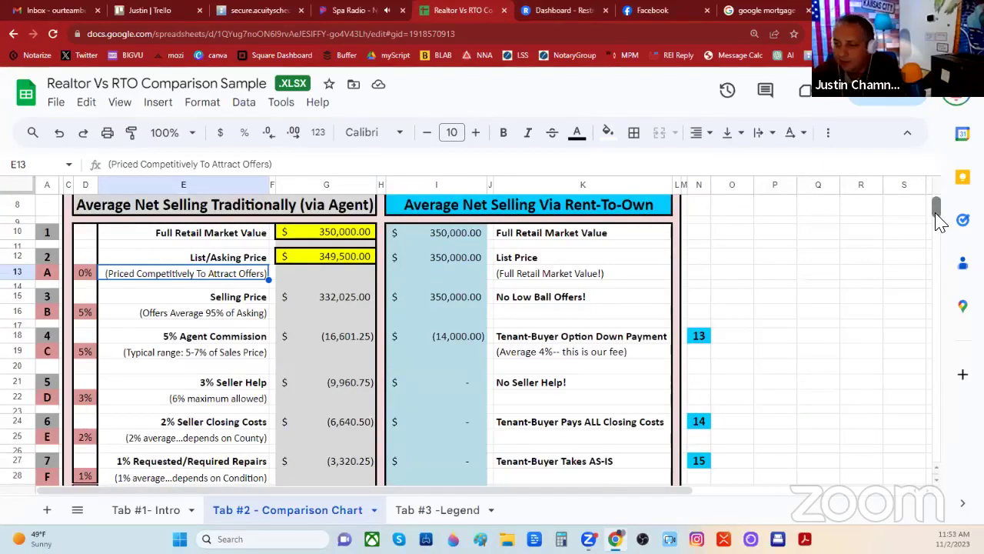
scroll(938, 220, "down", 3)
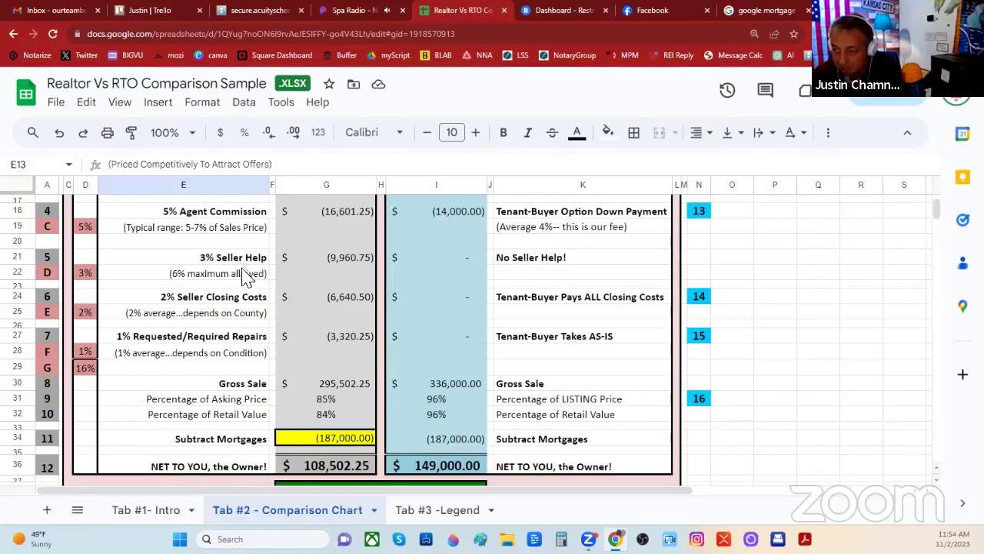
left_click(320, 450)
double_click(323, 440)
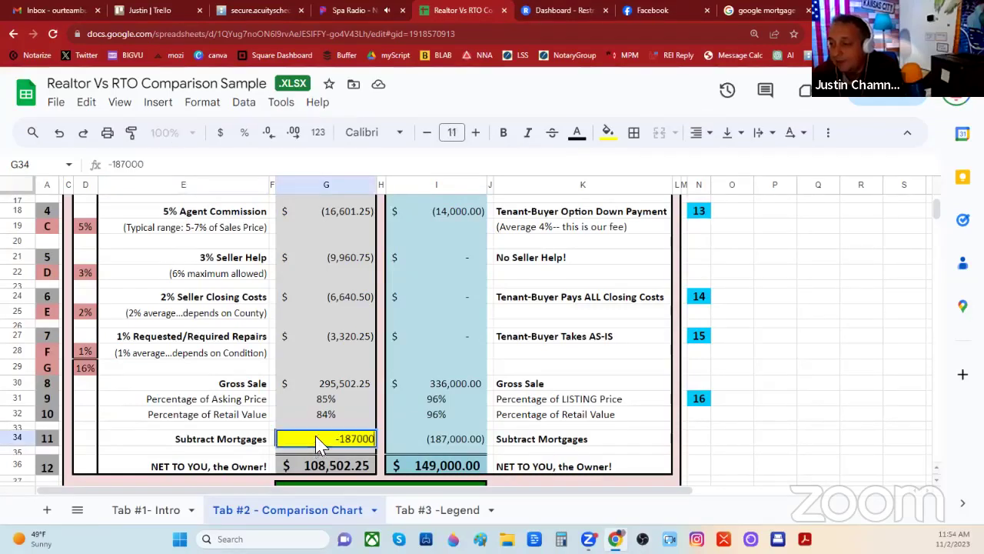
left_click(343, 439)
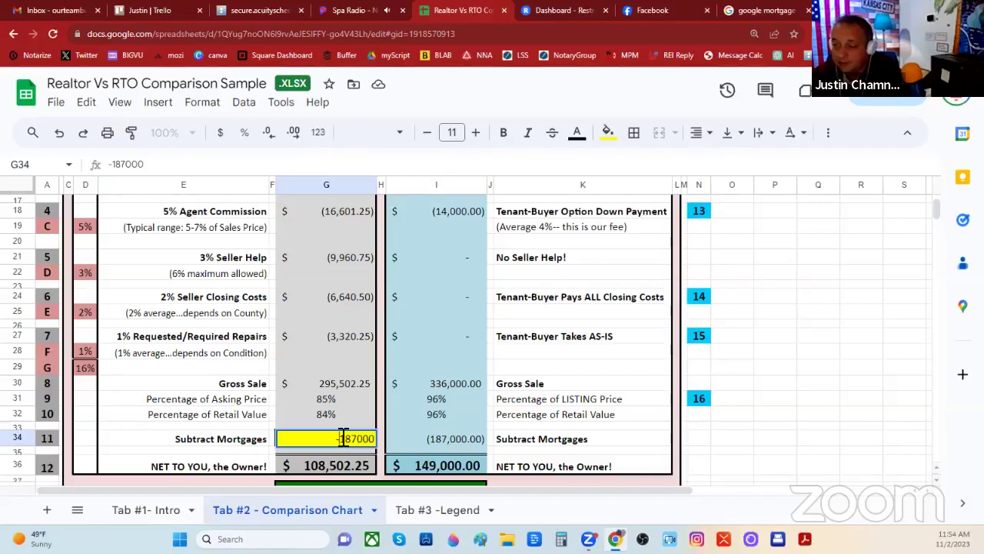
left_click_drag(343, 439, 358, 438)
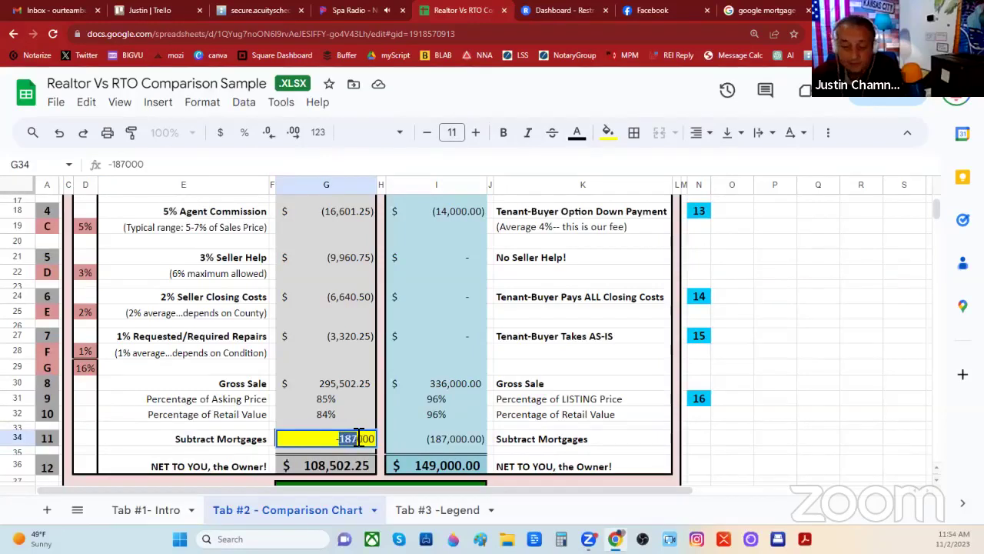
type("24")
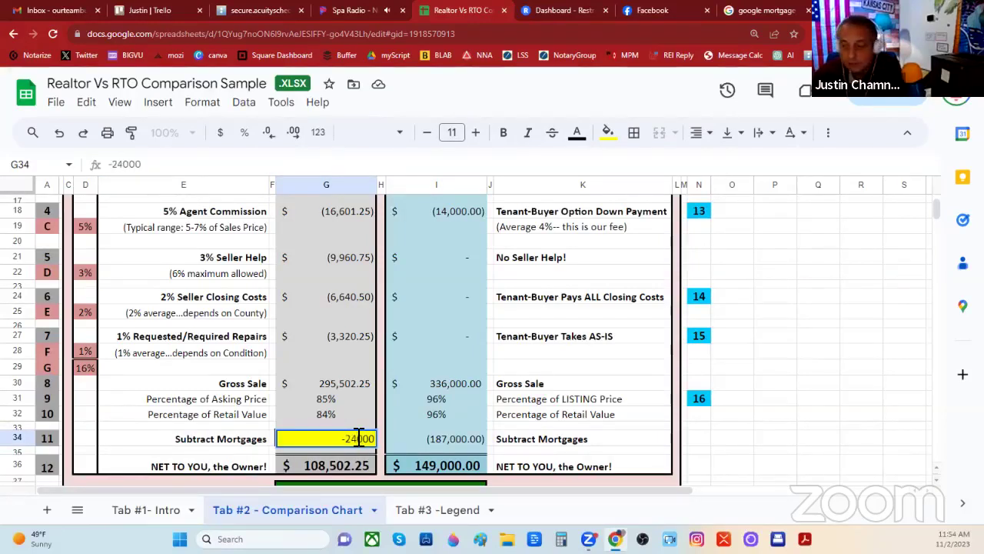
type("7")
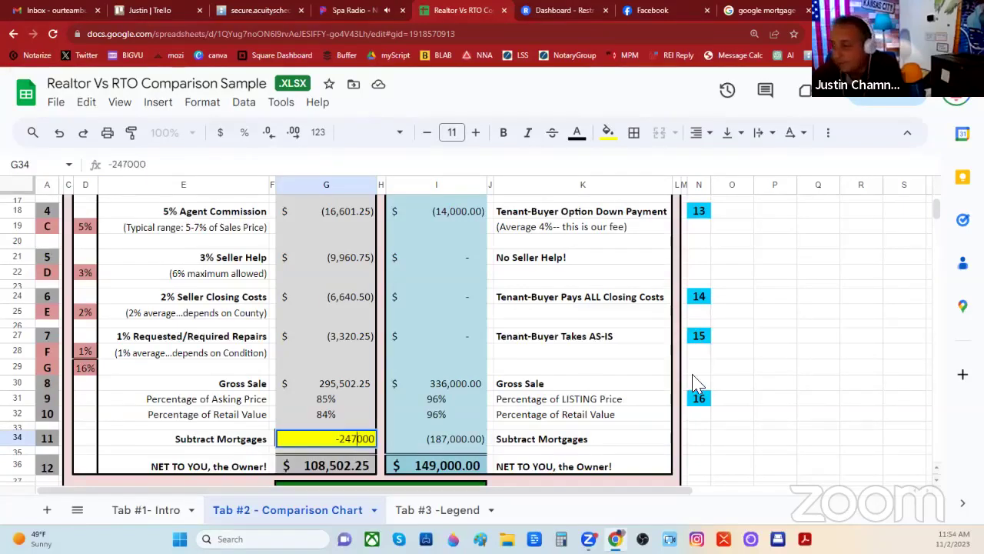
left_click(728, 390)
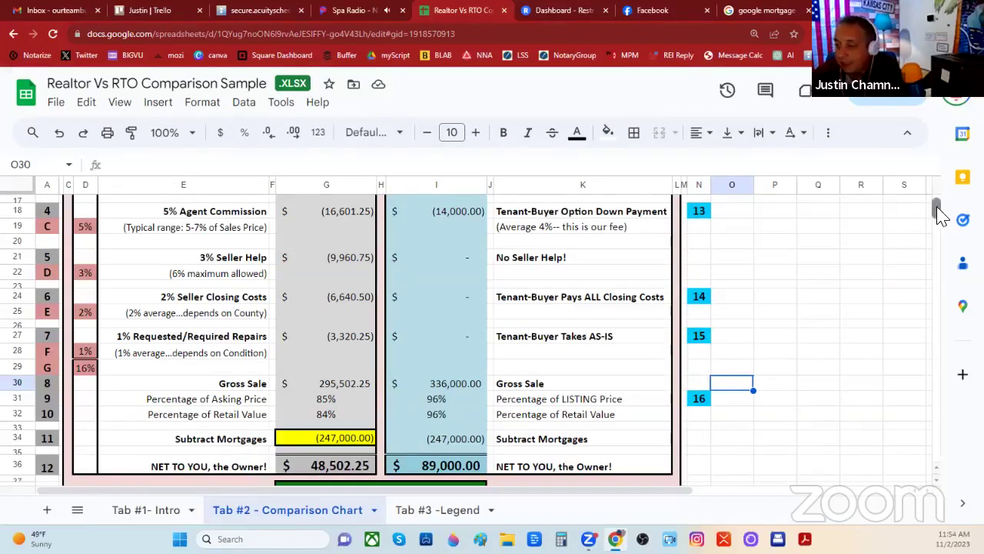
scroll(940, 215, "down", 3)
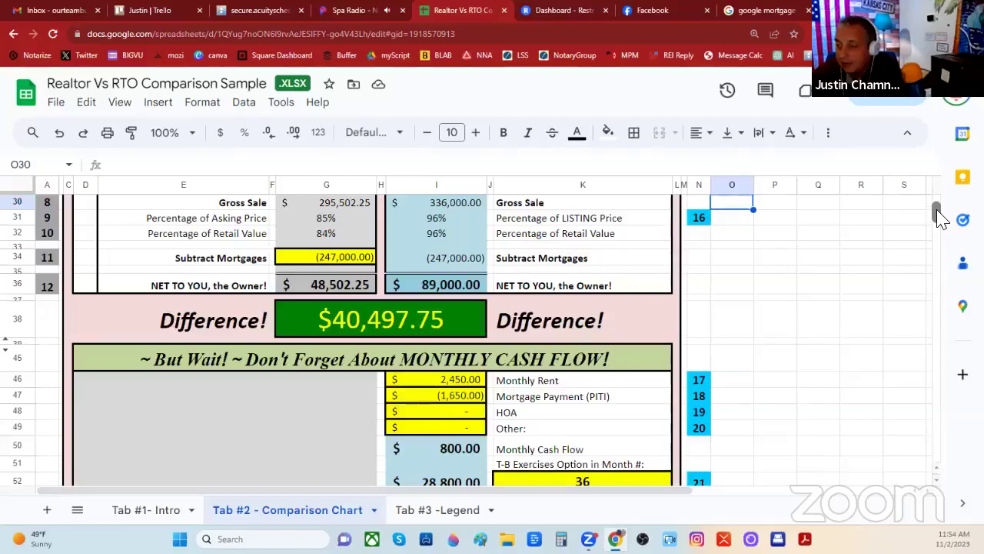
scroll(940, 216, "up", 3)
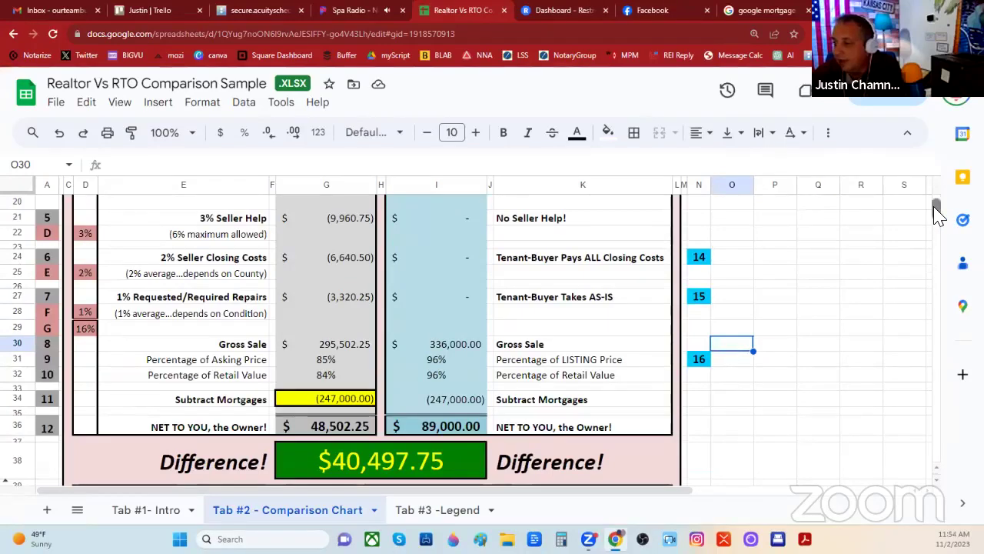
- Review the agent column's prices and the Tenant-Buyer Option Down Payment's amount, formula and fee note in the rent-to-own column
scroll(938, 214, "up", 3)
scroll(938, 214, "up", 3)
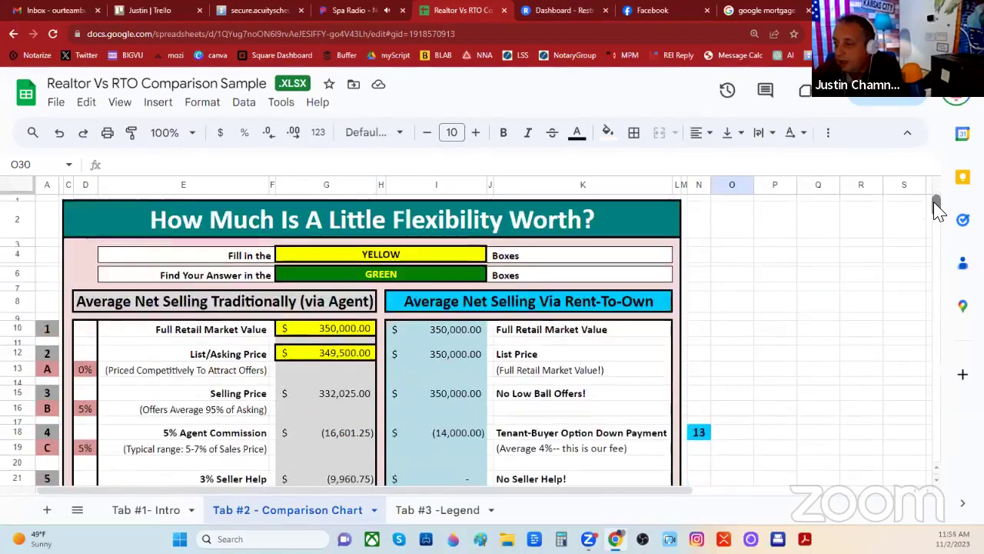
scroll(938, 214, "down", 2)
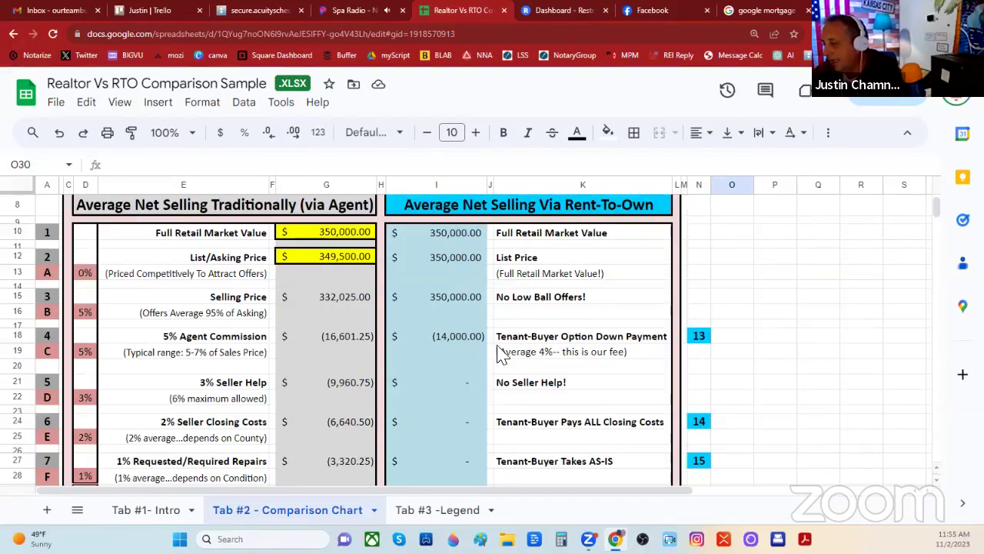
triple_click(522, 353)
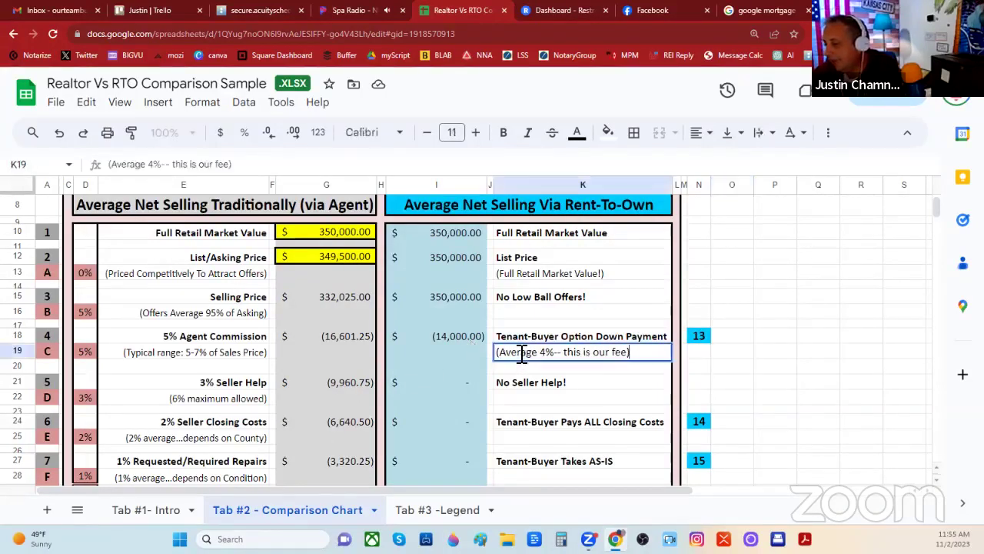
double_click(468, 338)
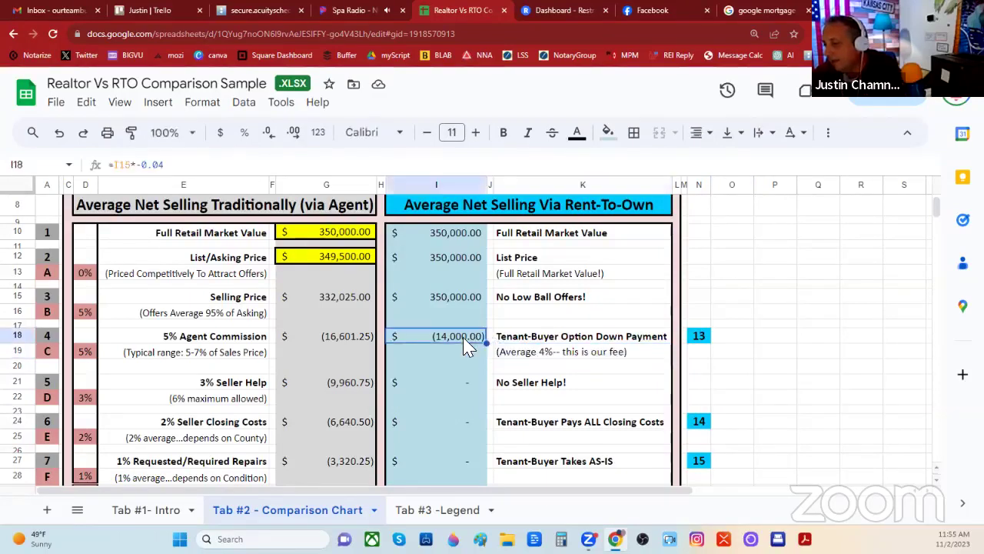
left_click(510, 340)
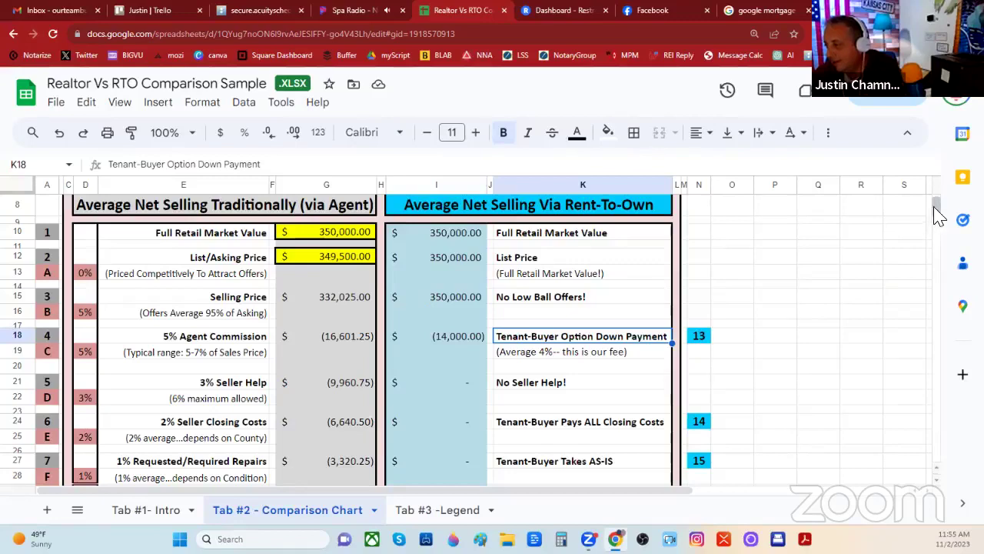
- Set the Monthly Rent in the rent-to-own monthly cash flow section to 2000
scroll(936, 214, "down", 5)
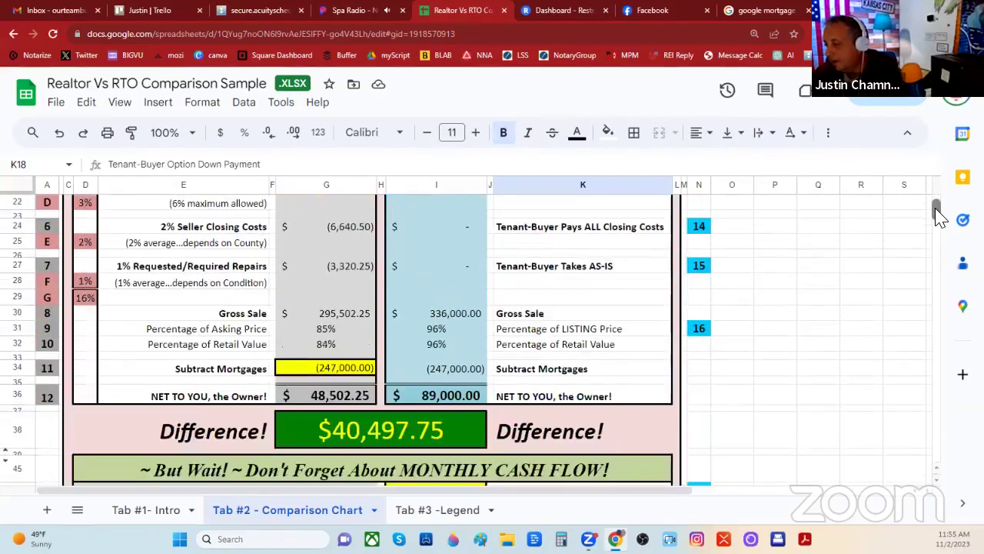
scroll(937, 213, "down", 1)
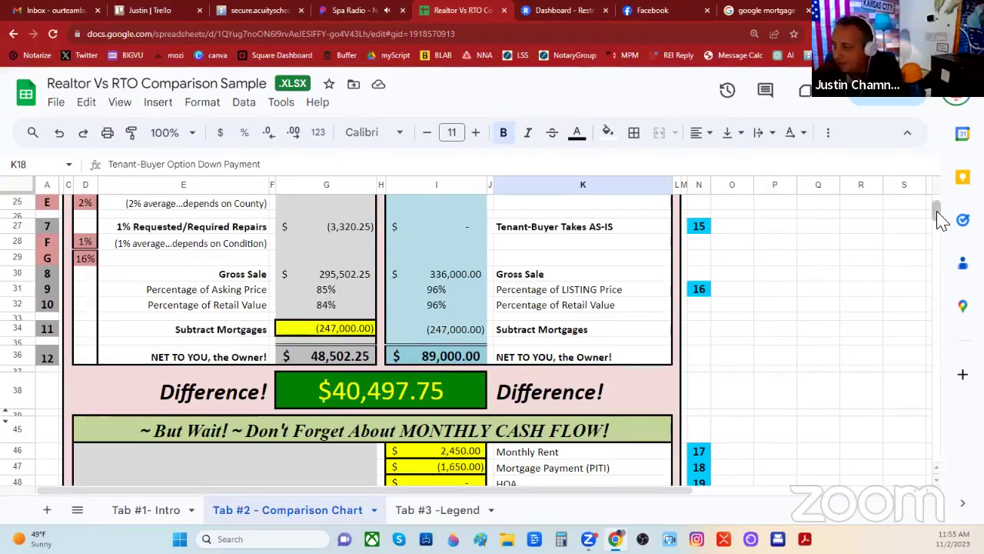
scroll(939, 215, "down", 3)
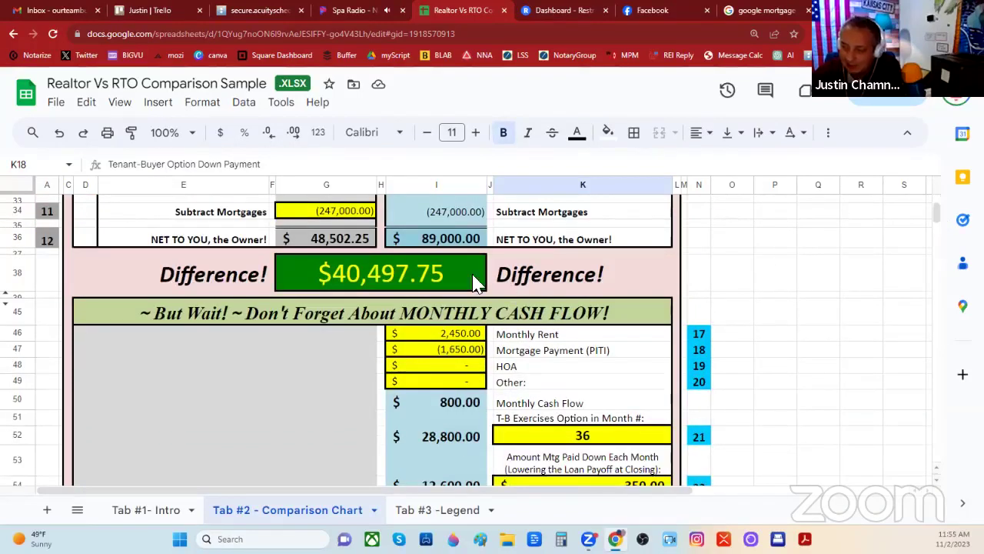
left_click(444, 334)
double_click(442, 334)
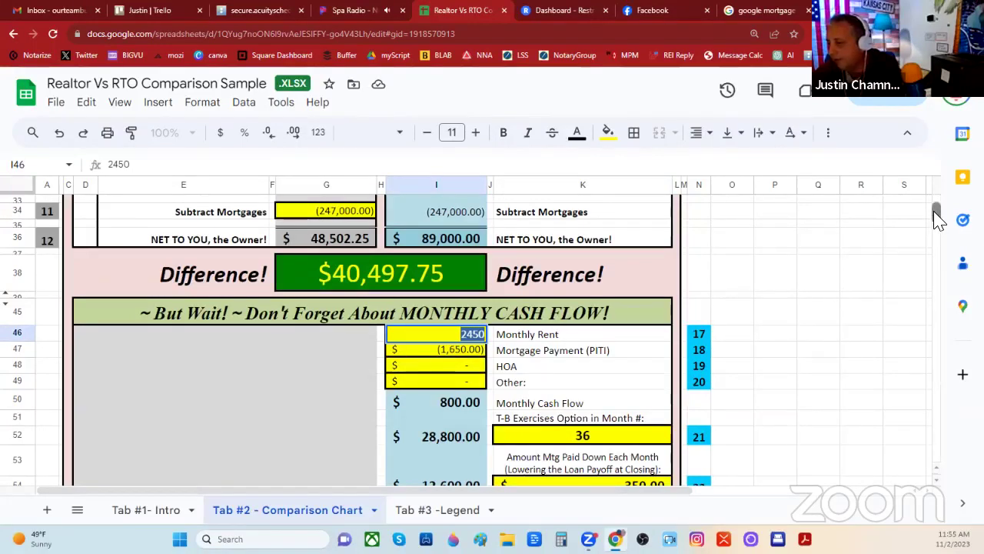
scroll(938, 221, "down", 3)
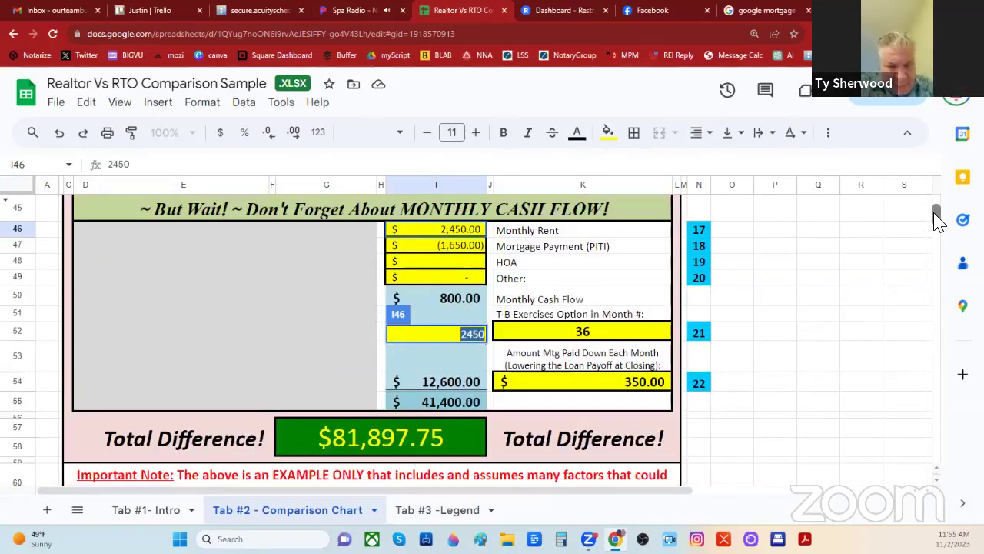
scroll(938, 221, "up", 1)
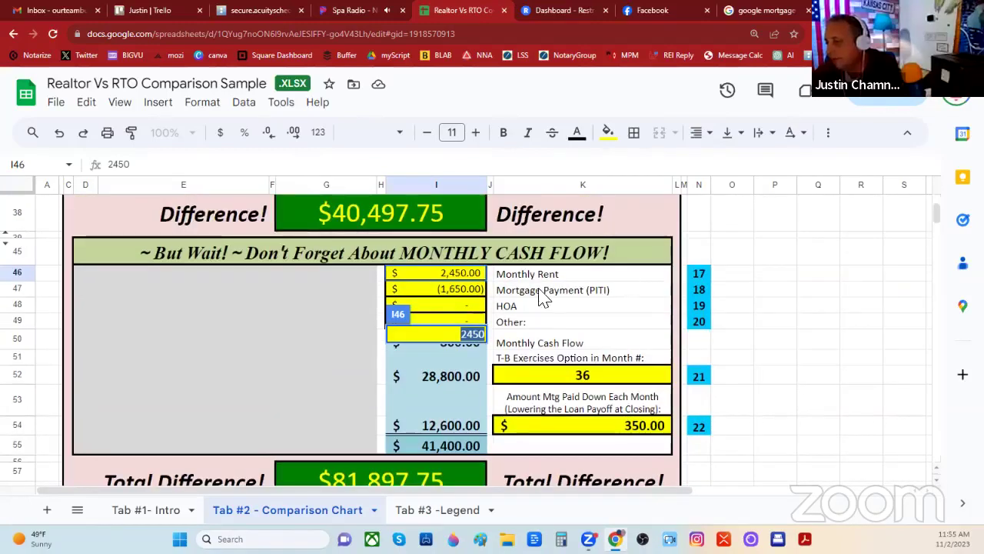
left_click(463, 277)
double_click(464, 277)
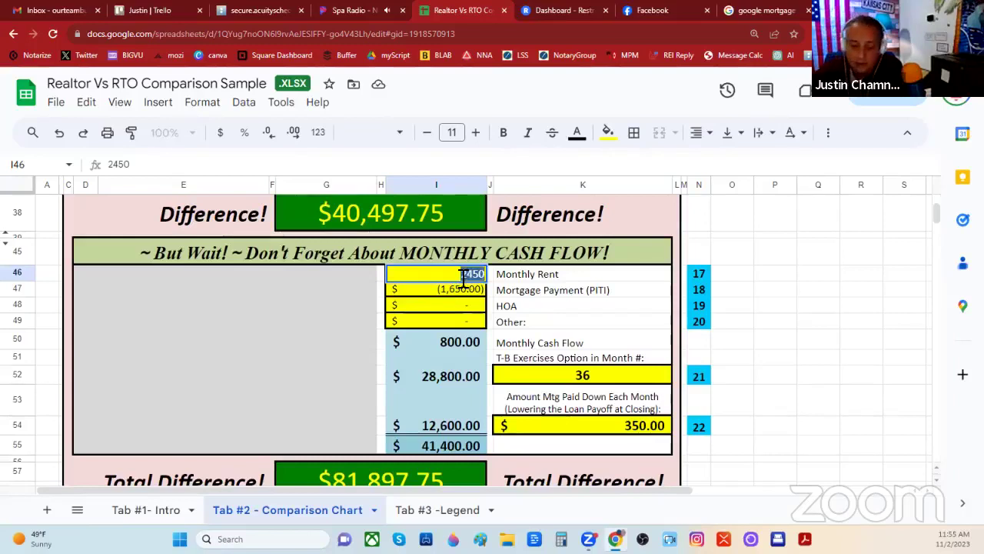
type("2000")
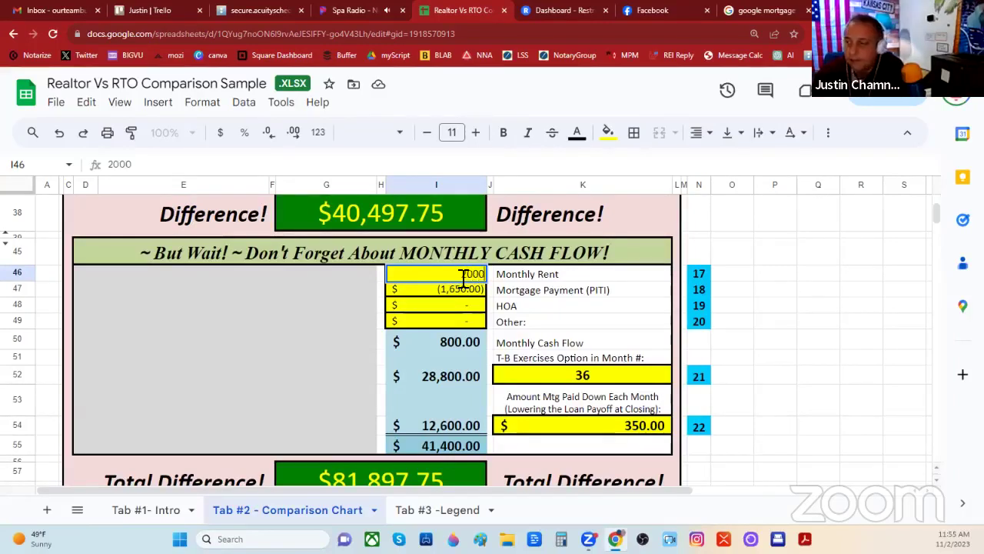
left_click(652, 281)
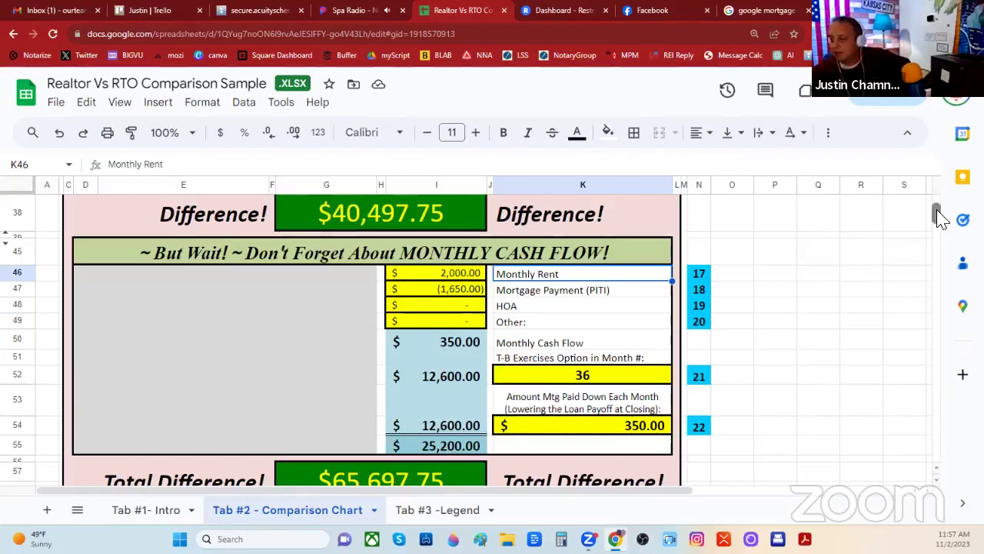
- Examine the monthly cash flow figures, the Total Difference and the sale Difference resulting from the entered rent and mortgage values
scroll(939, 217, "down", 5)
scroll(939, 218, "up", 5)
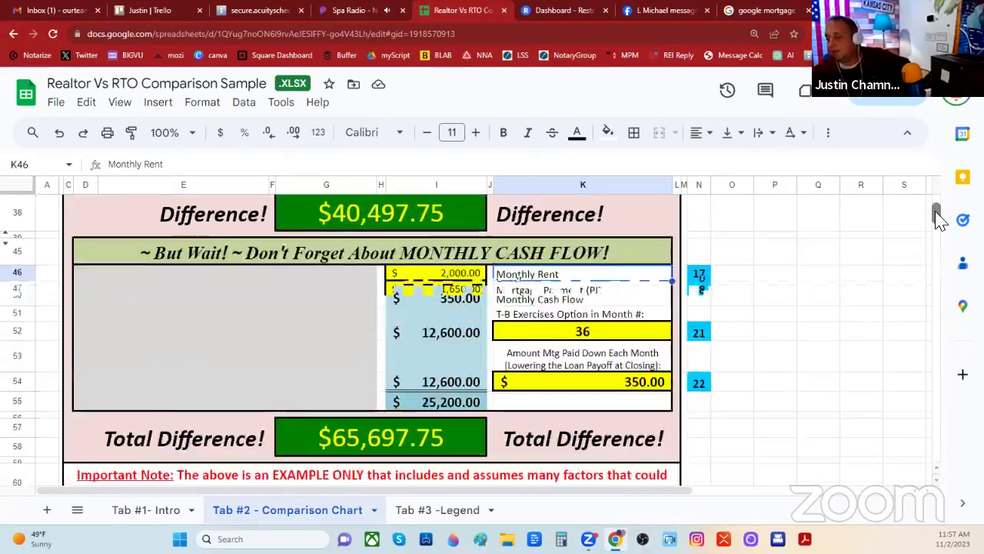
scroll(939, 217, "down", 2)
scroll(940, 218, "up", 2)
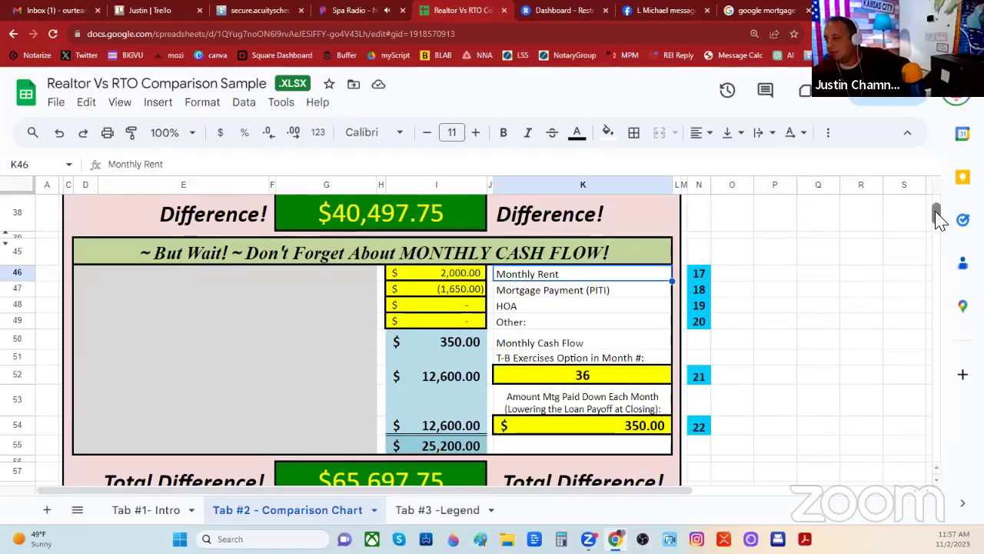
scroll(940, 218, "down", 3)
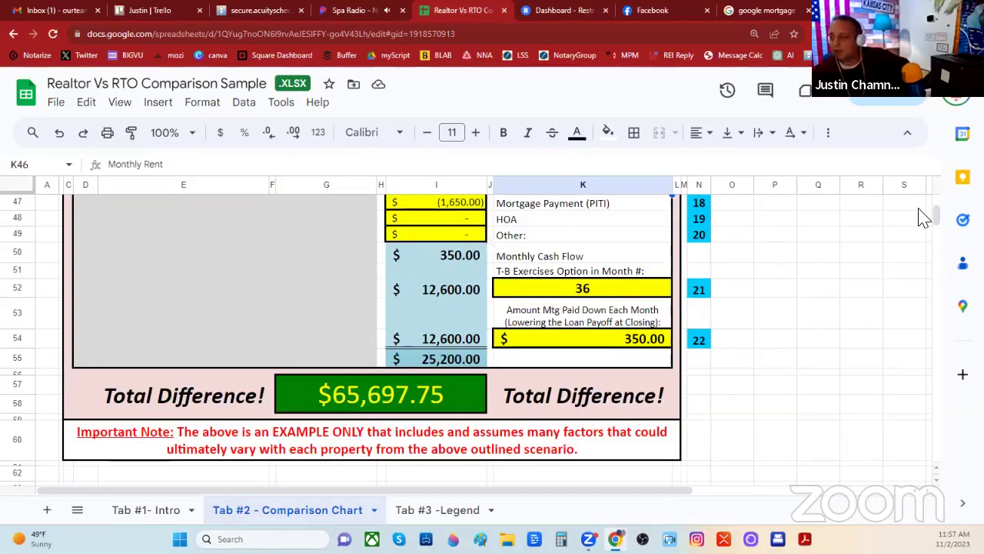
scroll(940, 218, "up", 5)
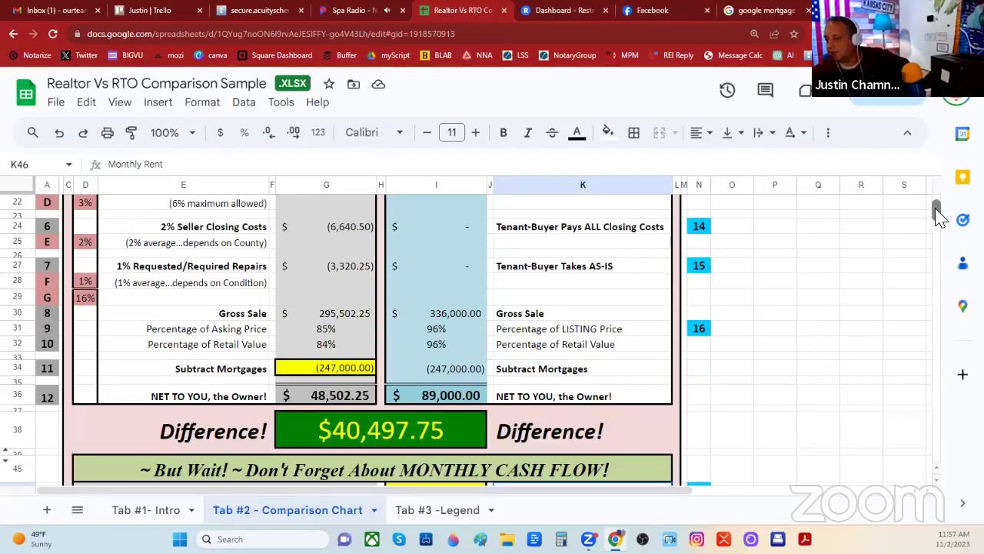
scroll(939, 217, "down", 2)
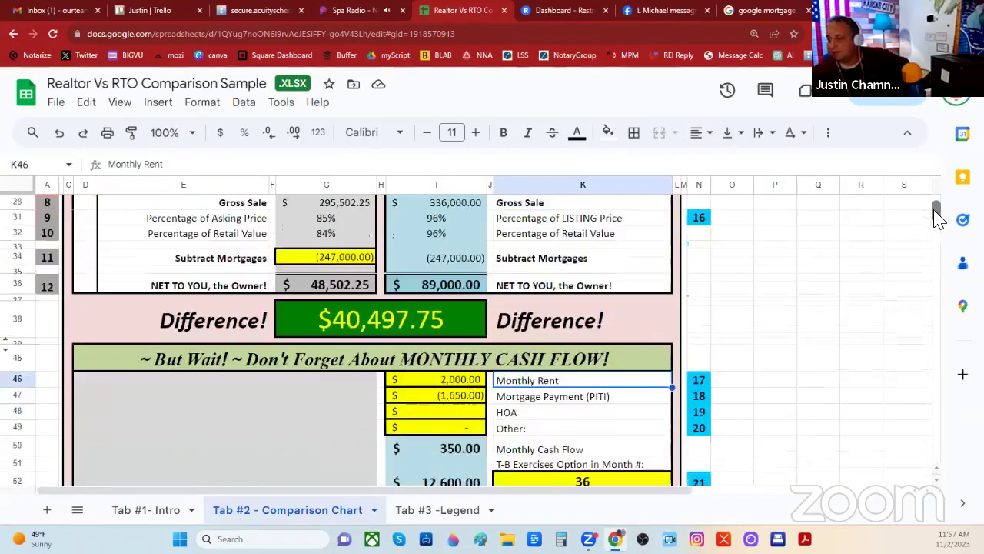
scroll(940, 217, "down", 2)
scroll(938, 218, "down", 2)
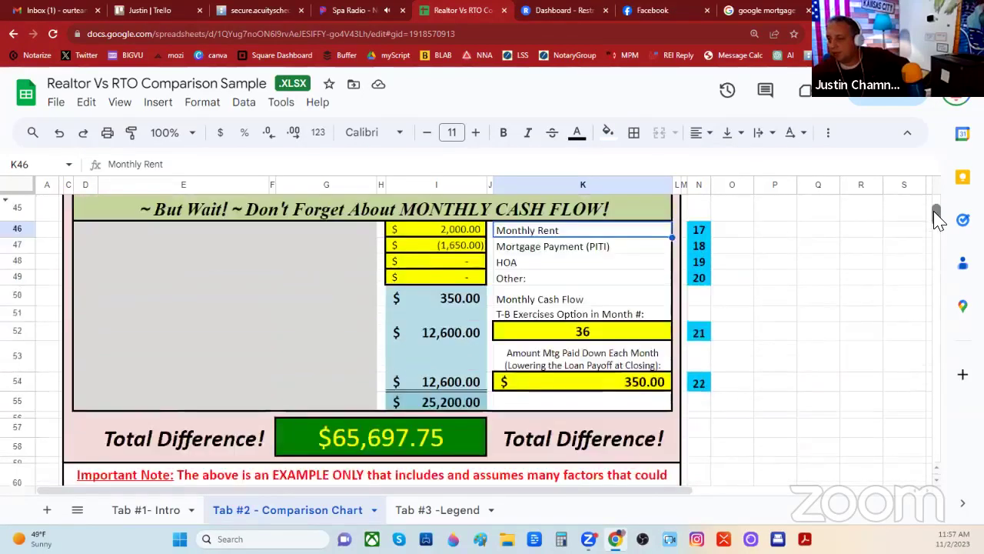